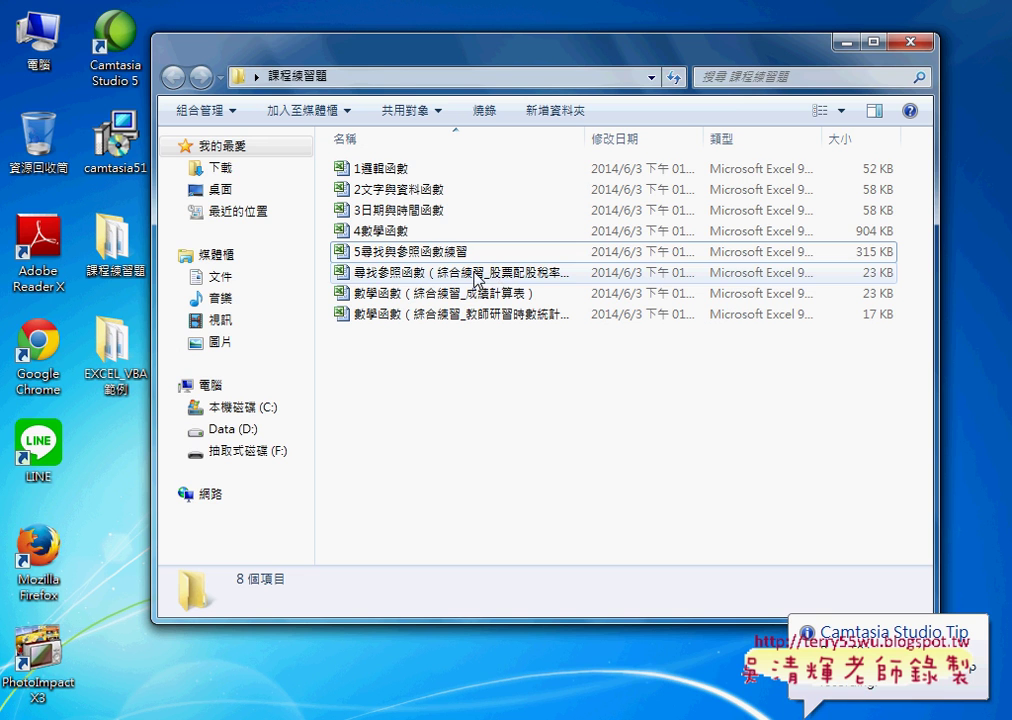
Open the 5尋找與參照函數練習 workbook from the 課程練習題 folder.
double_click(445, 252)
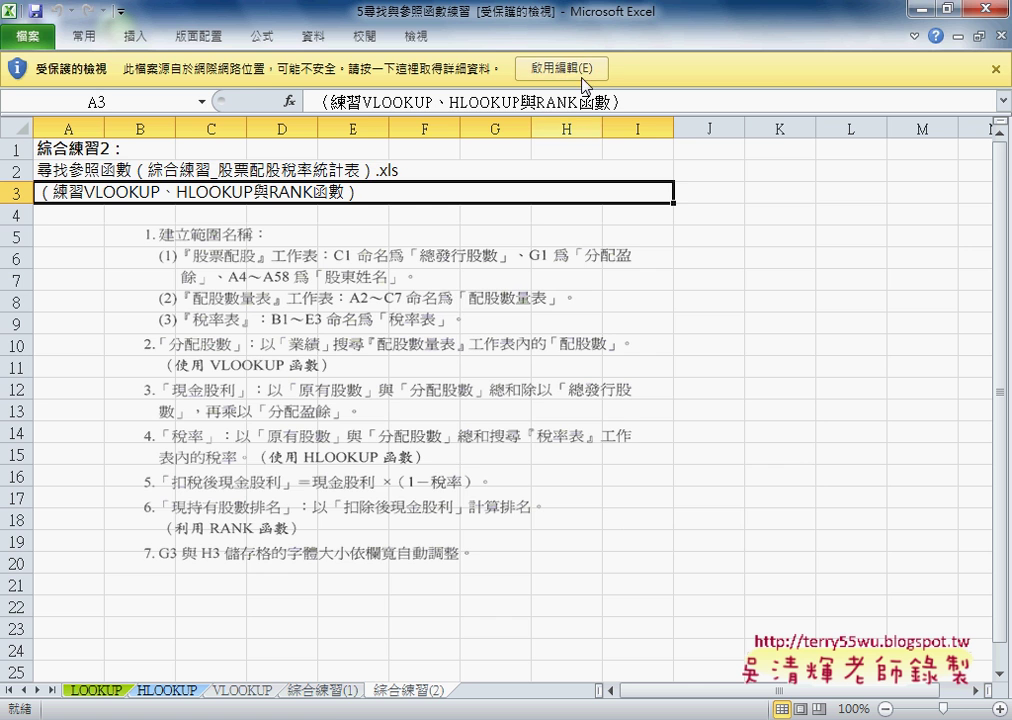
Enable editing and set rows 6–25 on the 綜合練習(1) sheet to height 80.
left_click(576, 70)
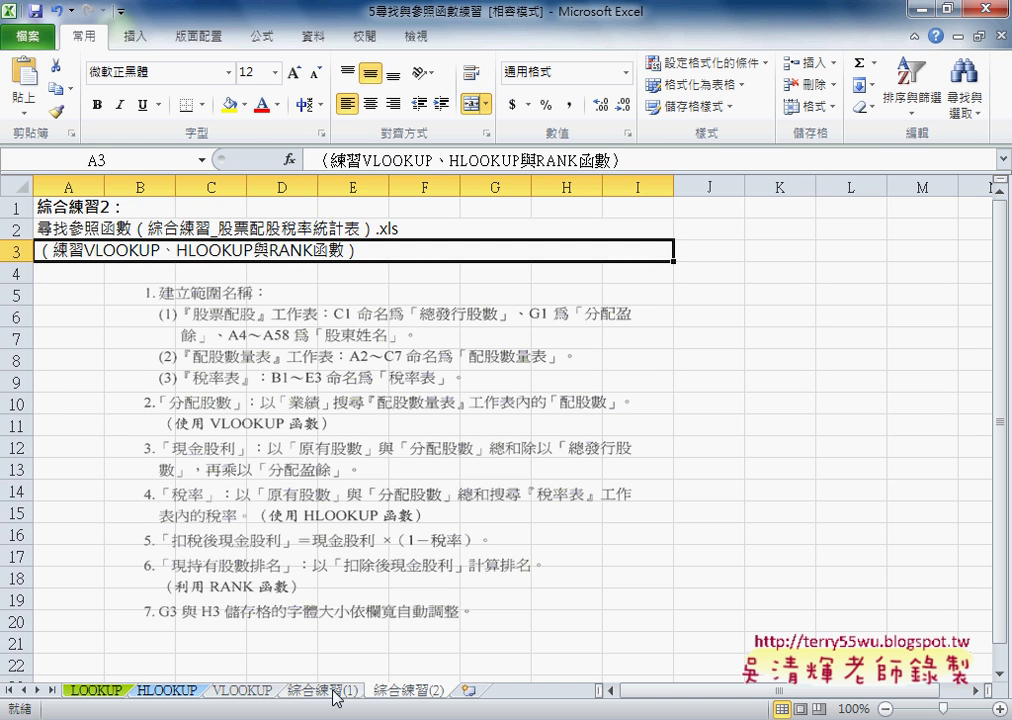
left_click(327, 691)
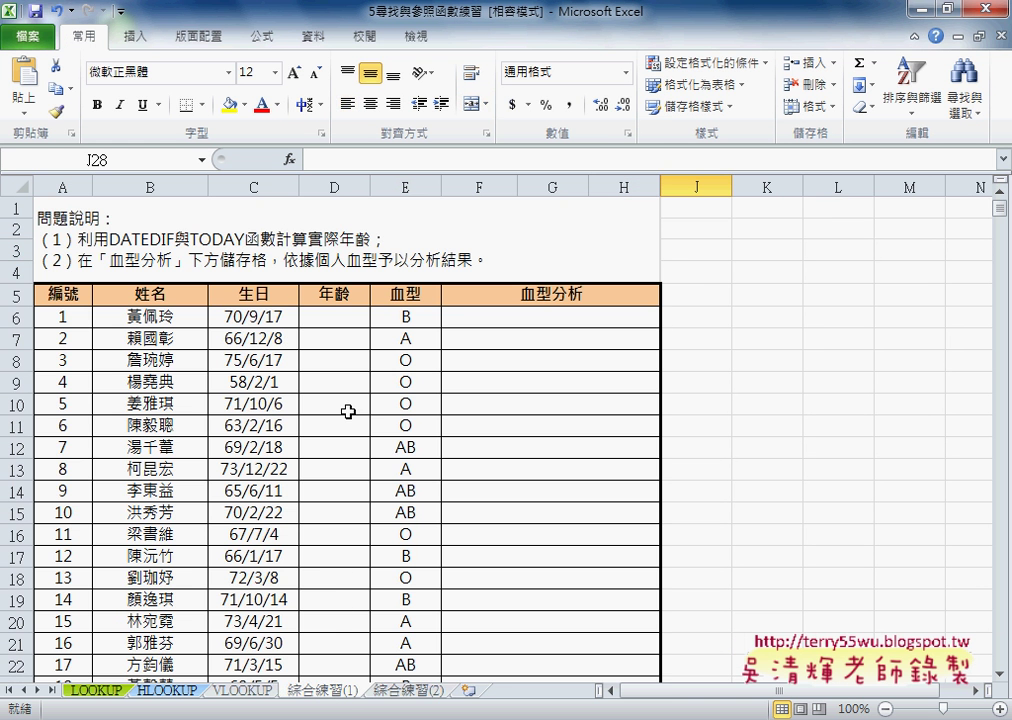
left_click(15, 318)
mouse_move(15, 318)
left_mouse_down()
mouse_move(48, 533)
mouse_move(15, 556)
left_mouse_up()
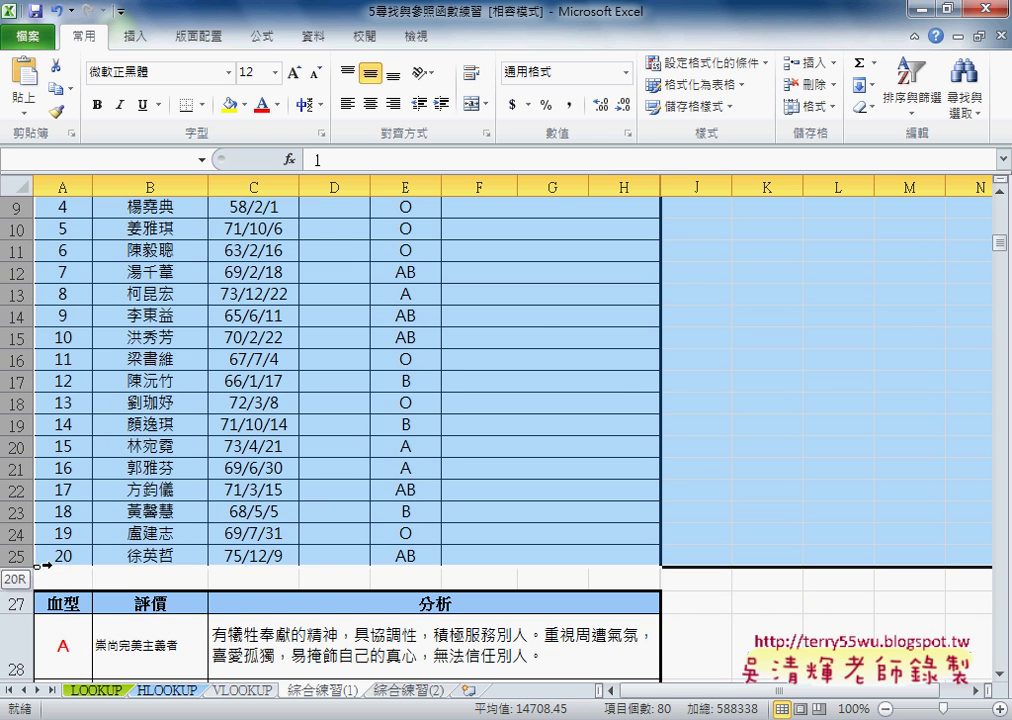
scroll(327, 355, "up", 3)
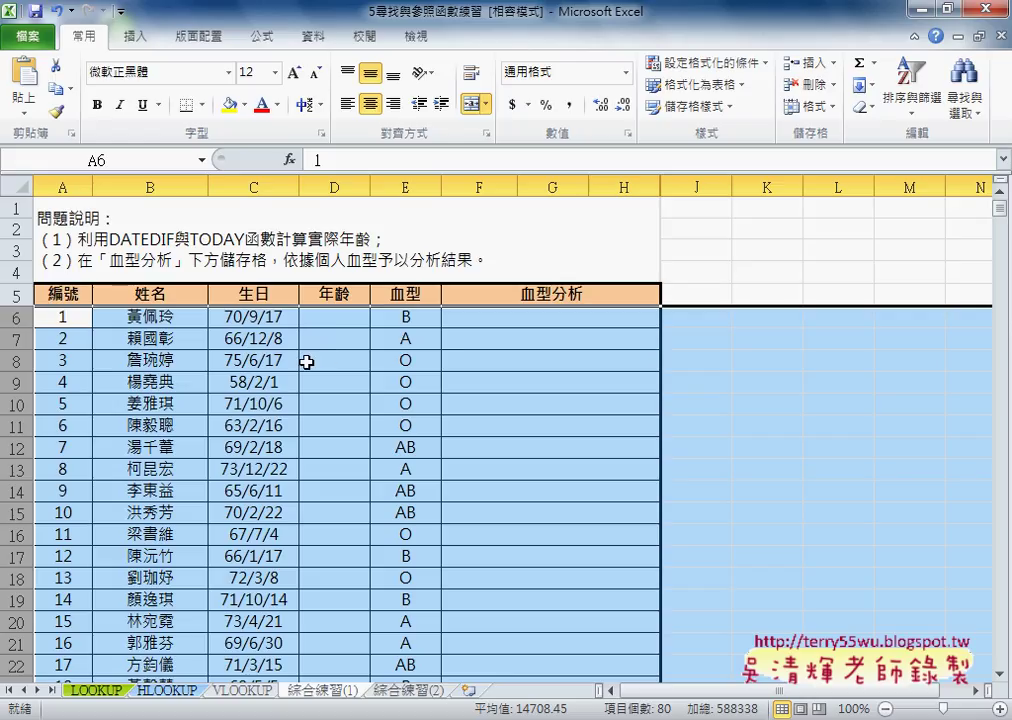
right_click(285, 362)
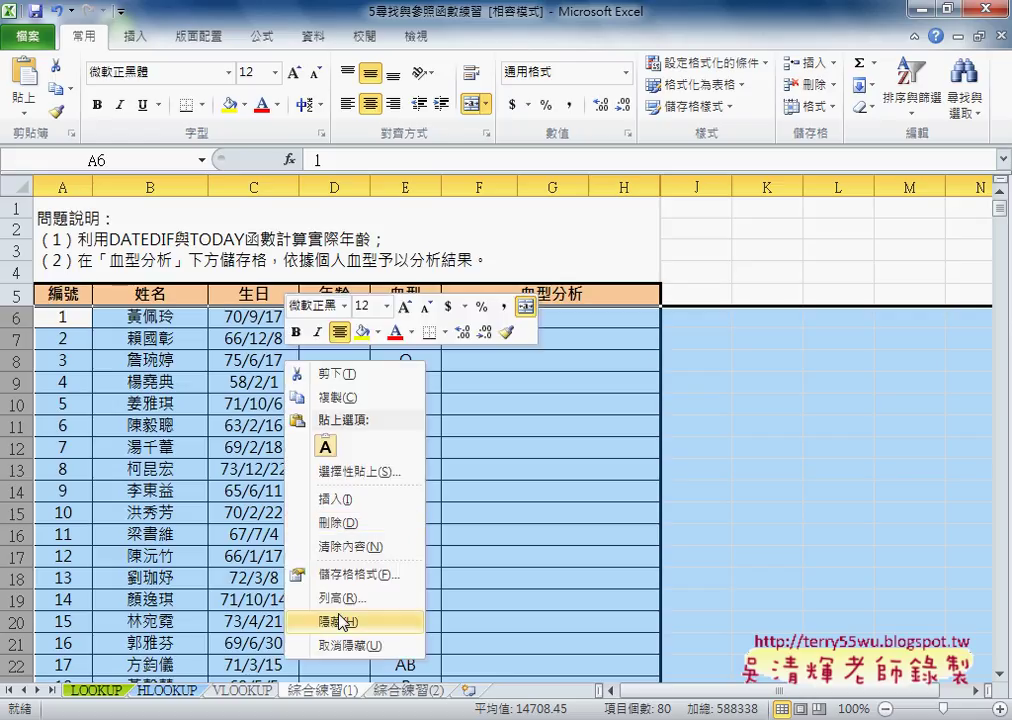
left_click(345, 598)
type("80")
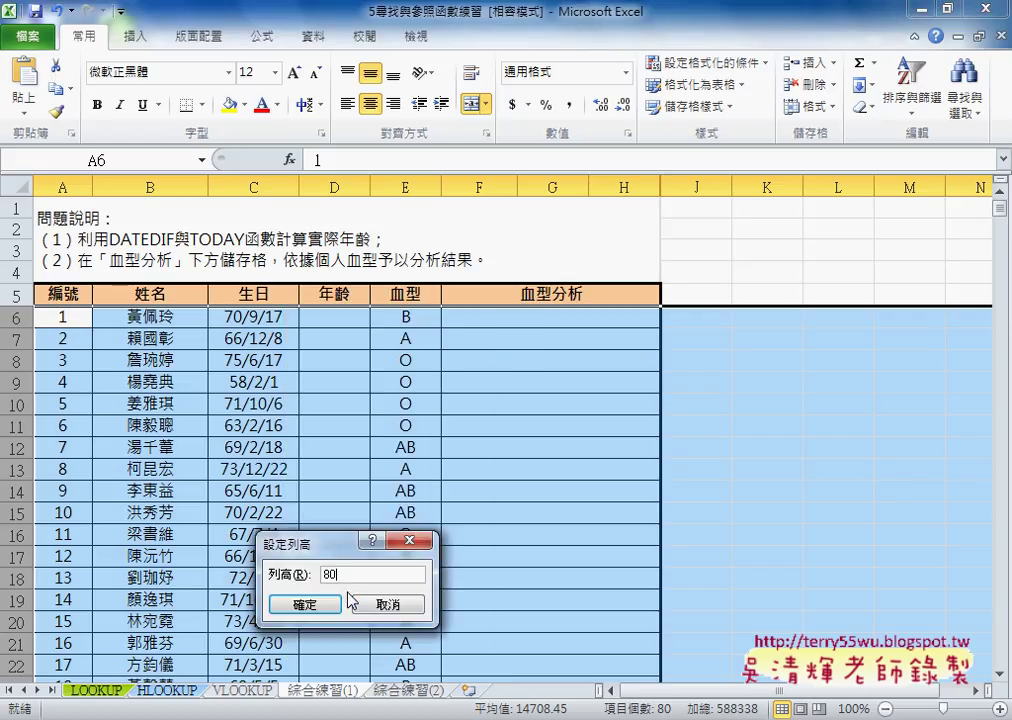
key("Return")
Set the 血型分析 cells F6:H25 to font size 9.
left_click(515, 399)
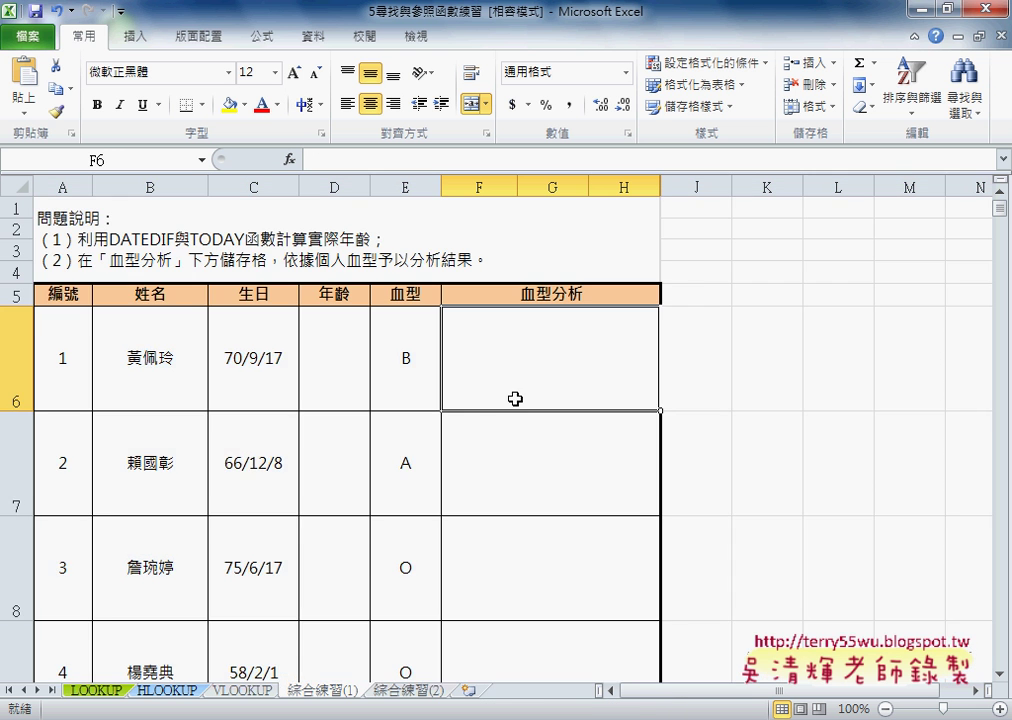
scroll(515, 400, "down", 5)
scroll(518, 405, "down", 3)
scroll(530, 390, "up", 2)
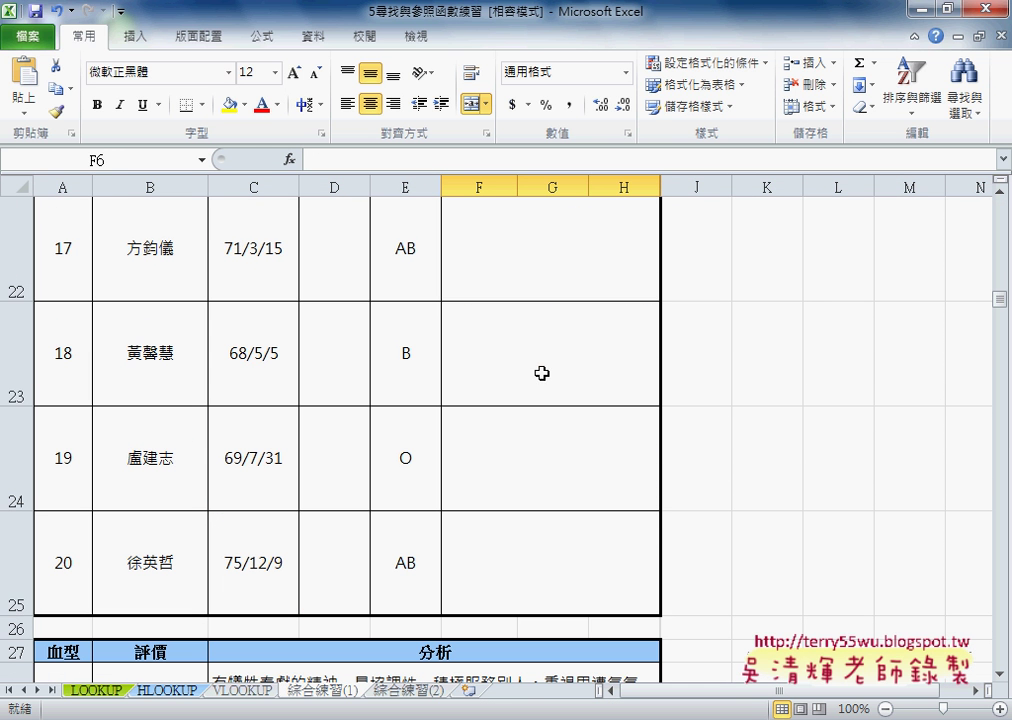
left_click(524, 577, "shift")
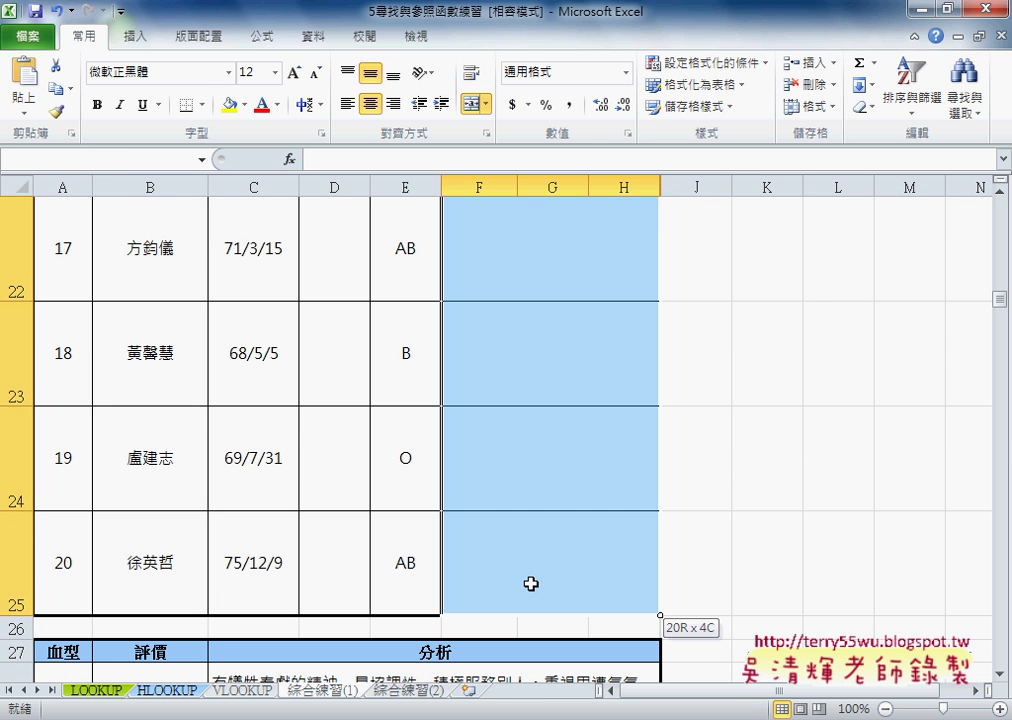
left_click(275, 73)
left_click(248, 137)
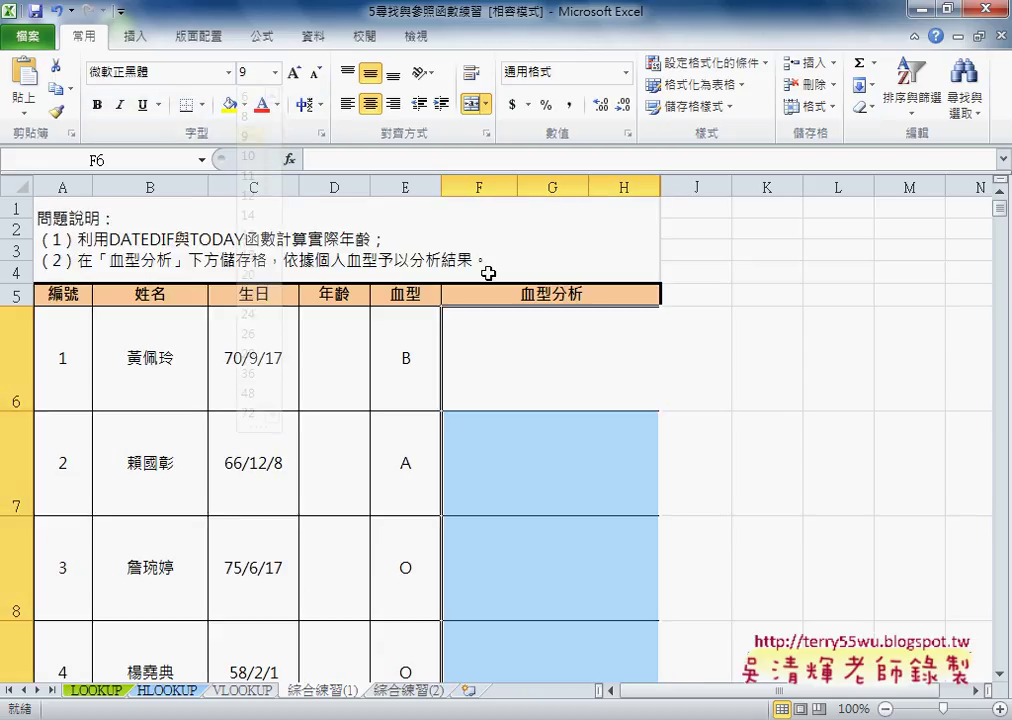
Turn on Wrap text for F6:H25 in the Format Cells Alignment settings.
right_click(535, 372)
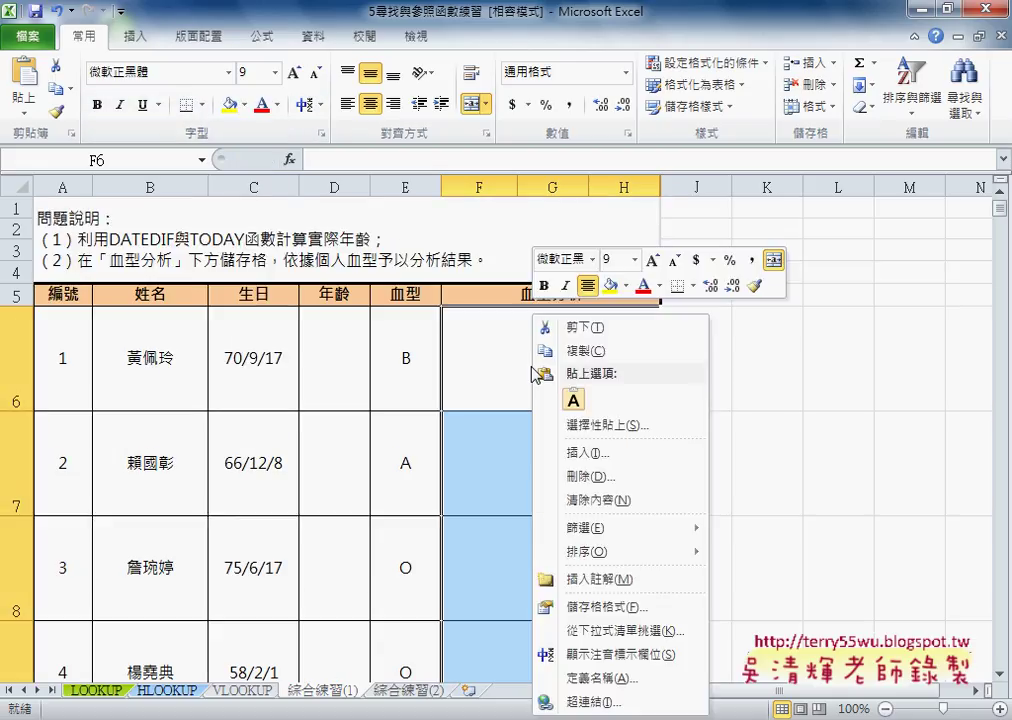
left_click(590, 609)
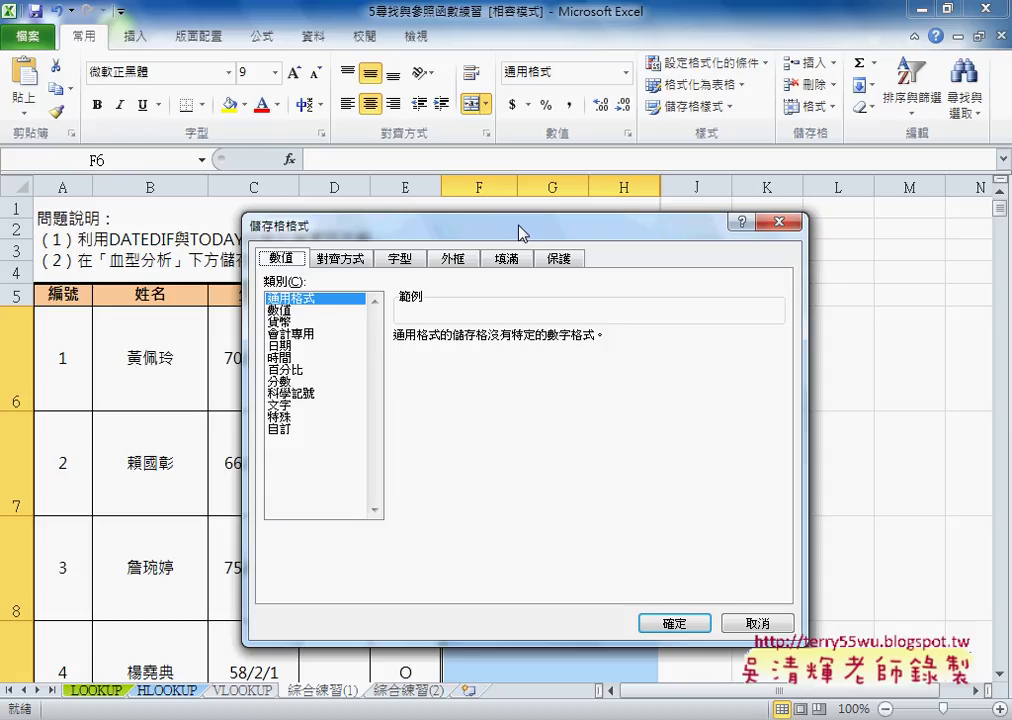
left_click(345, 259)
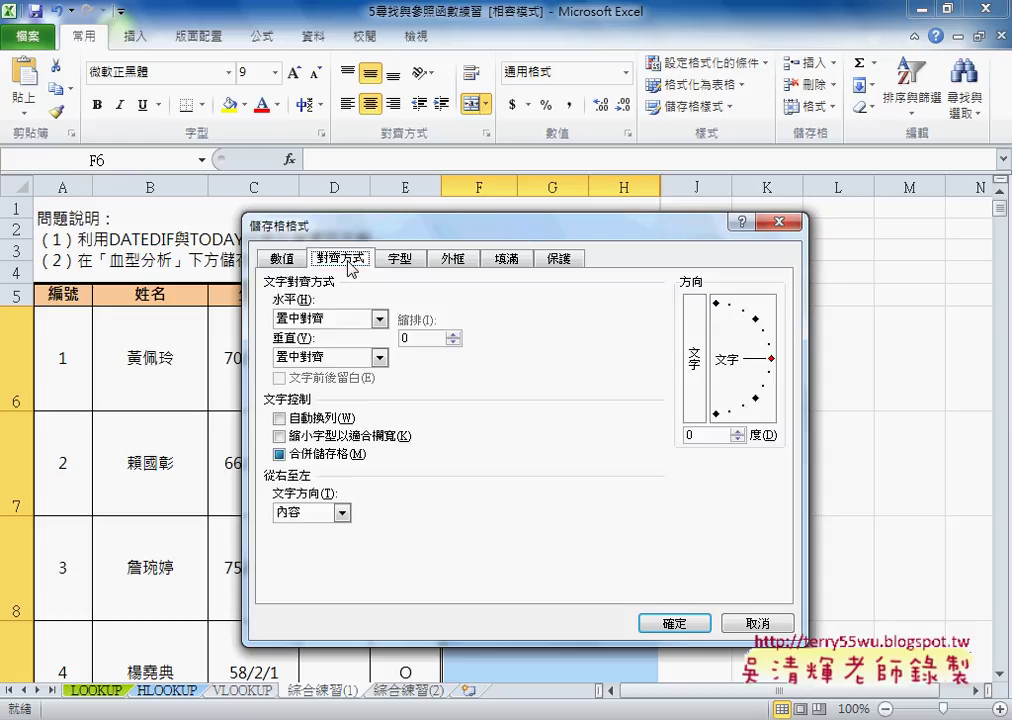
left_click(282, 418)
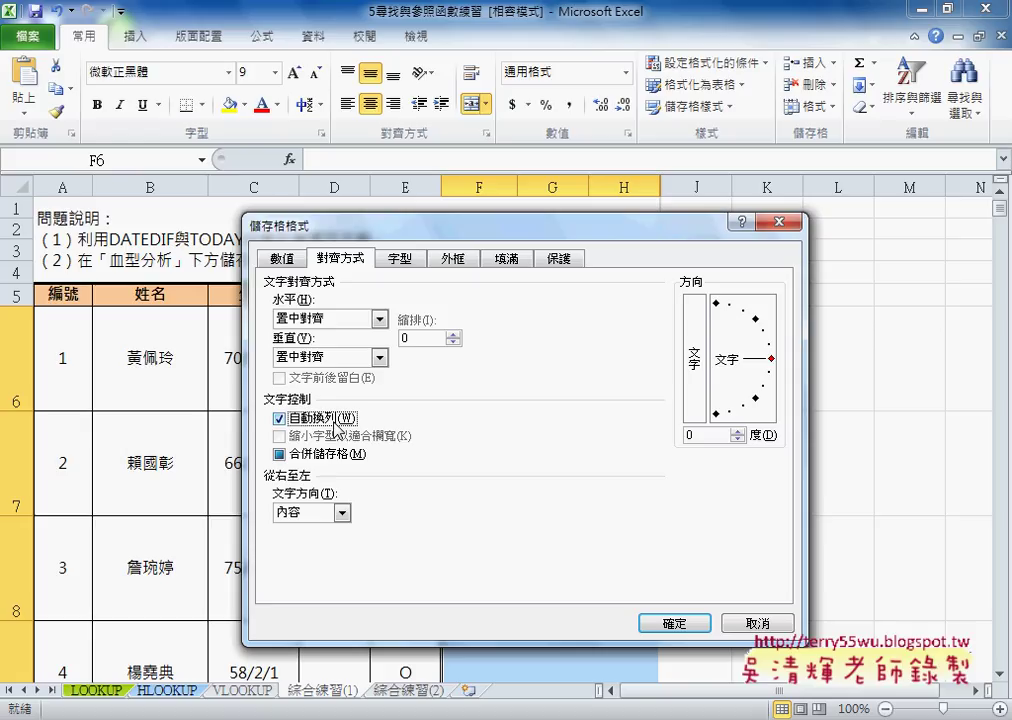
left_click(682, 626)
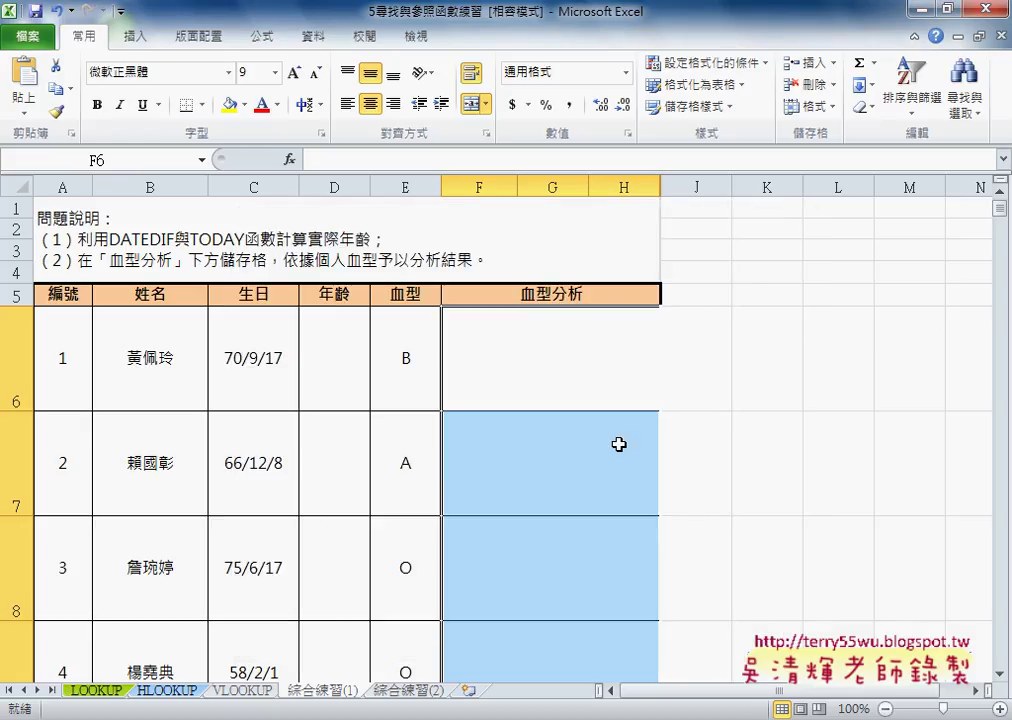
left_click(551, 346)
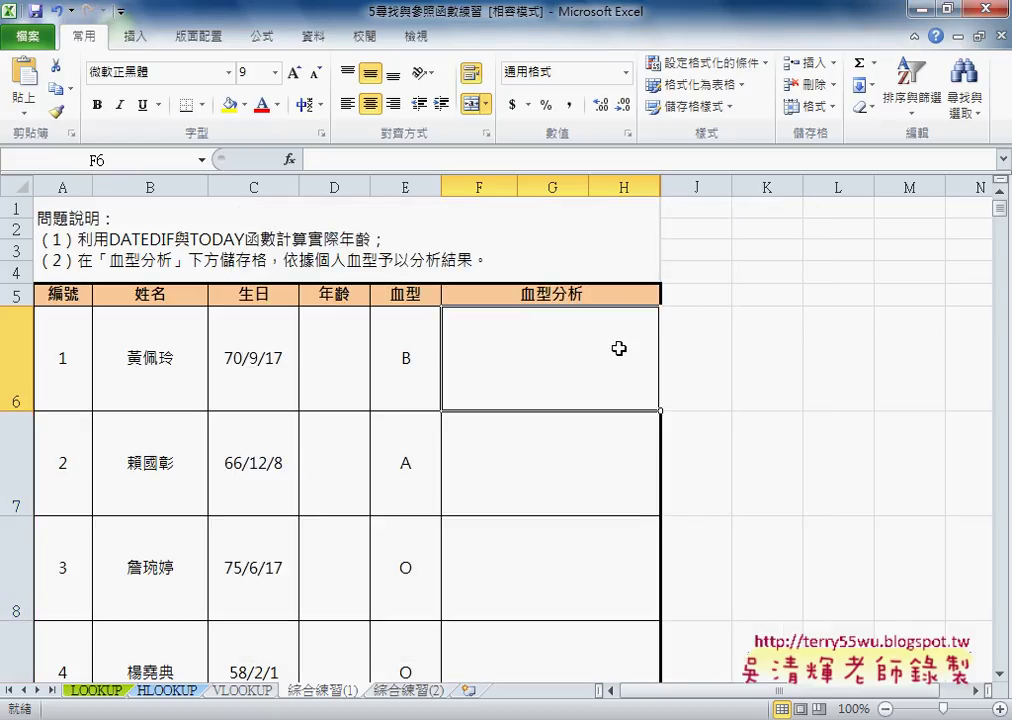
left_click(338, 368)
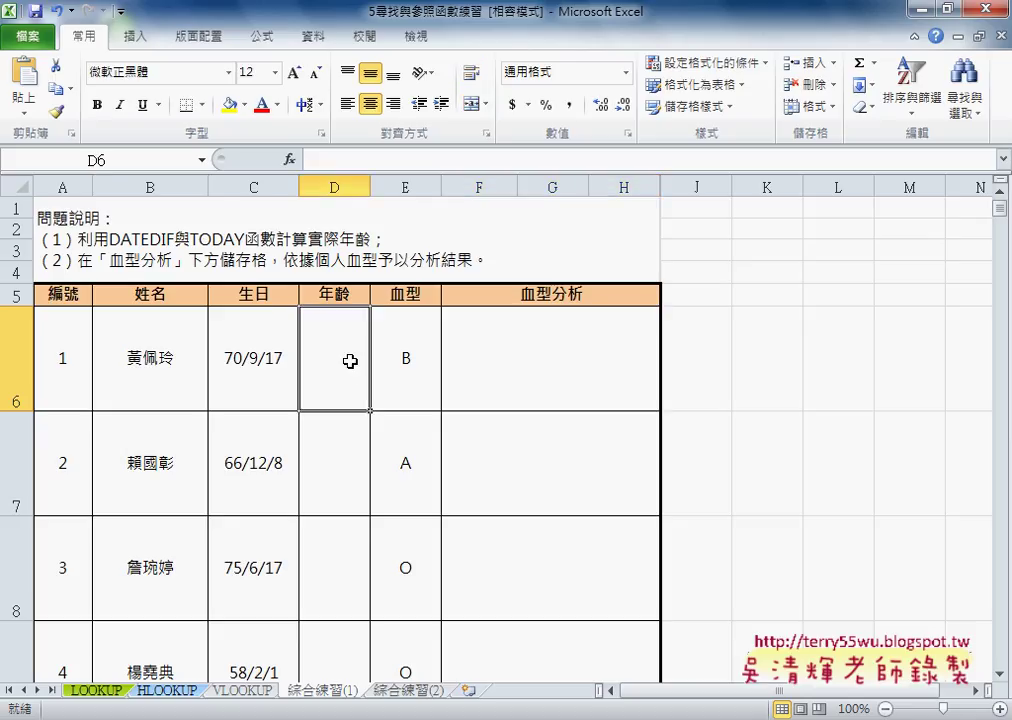
Enter =DATEDIF(C6,TODAY(),"Y") in D6 and fill it down the 年齡 column.
left_click(323, 158)
type("=")
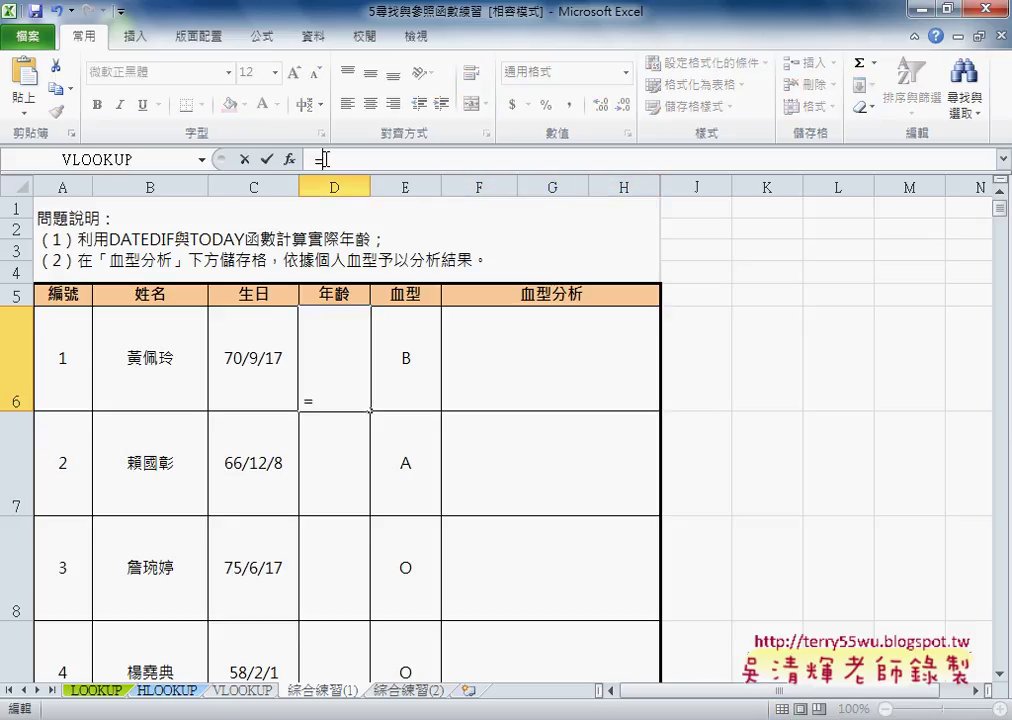
type("d")
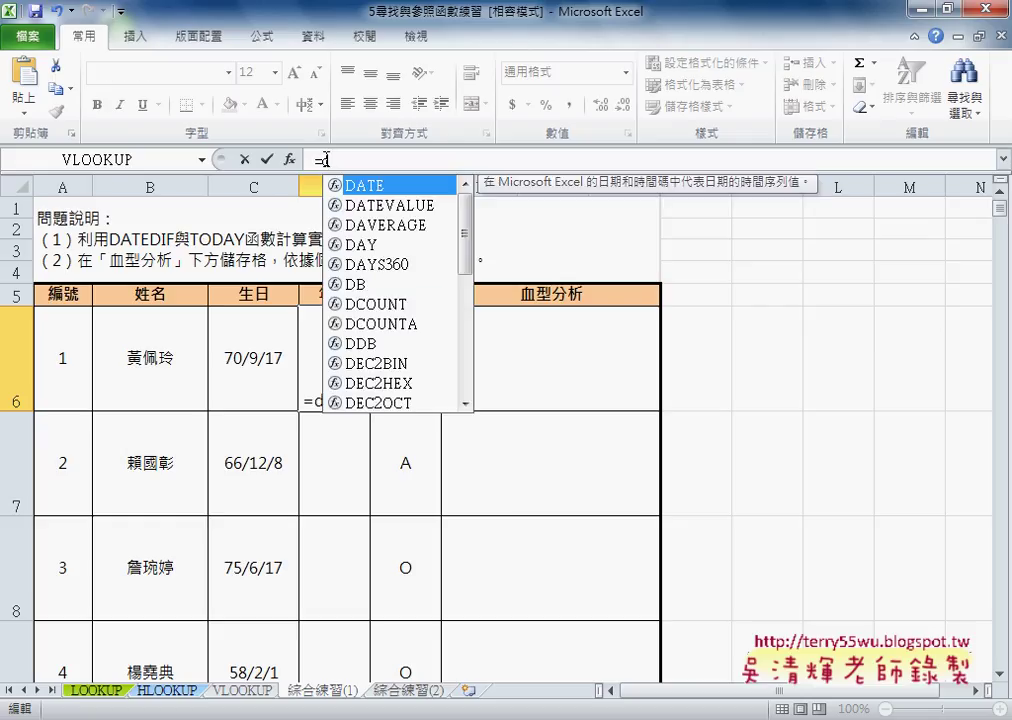
type("ate")
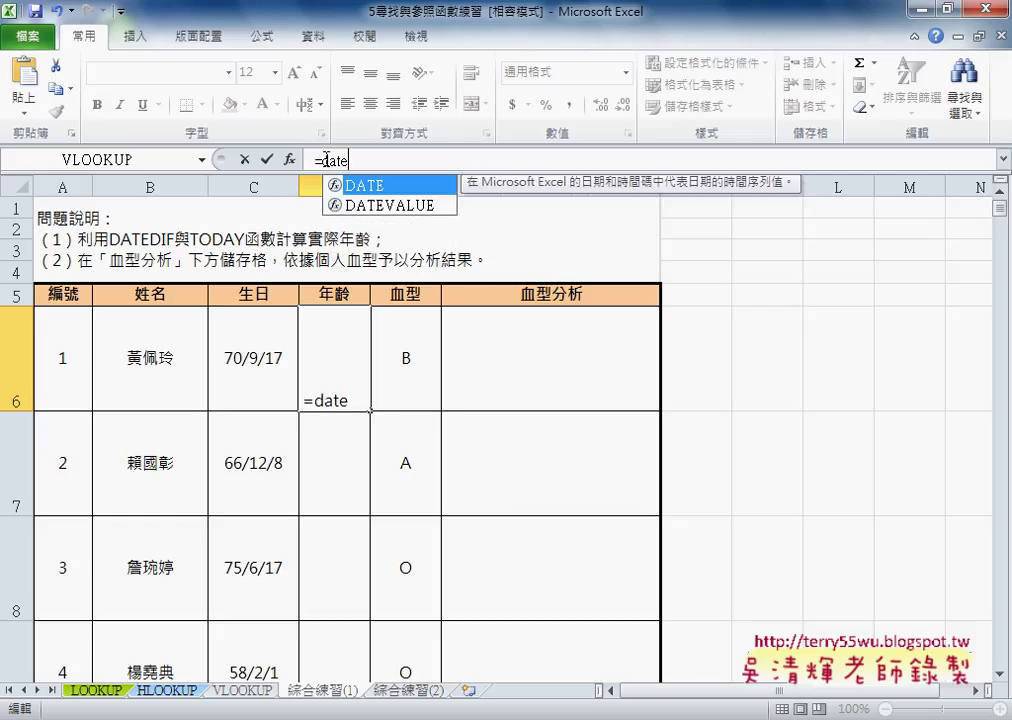
type("dif")
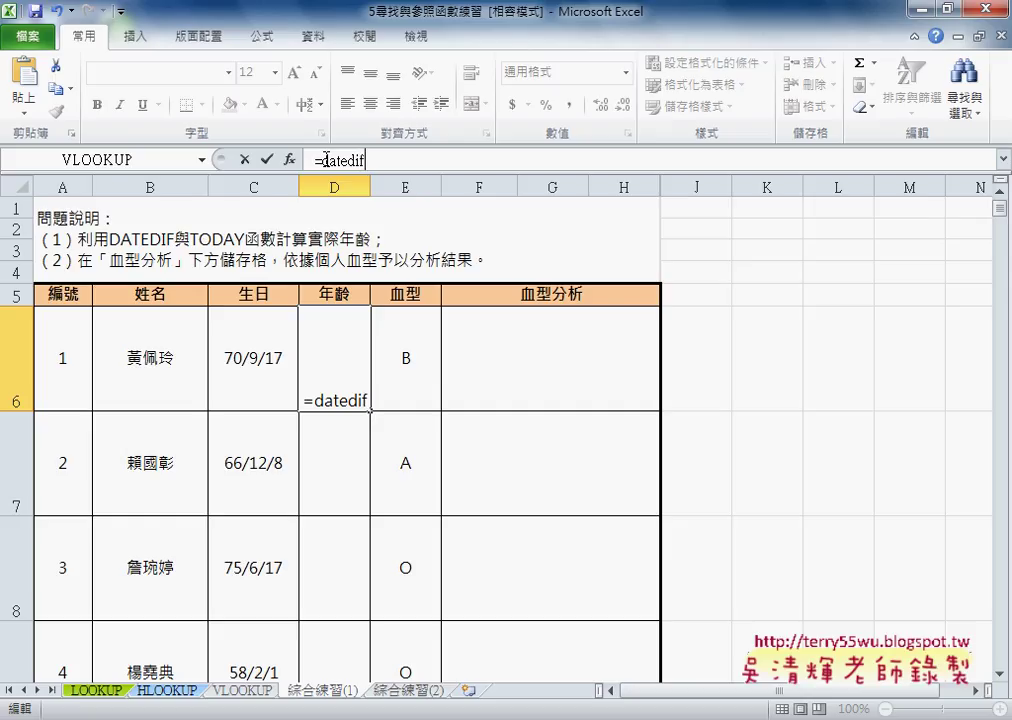
type("(")
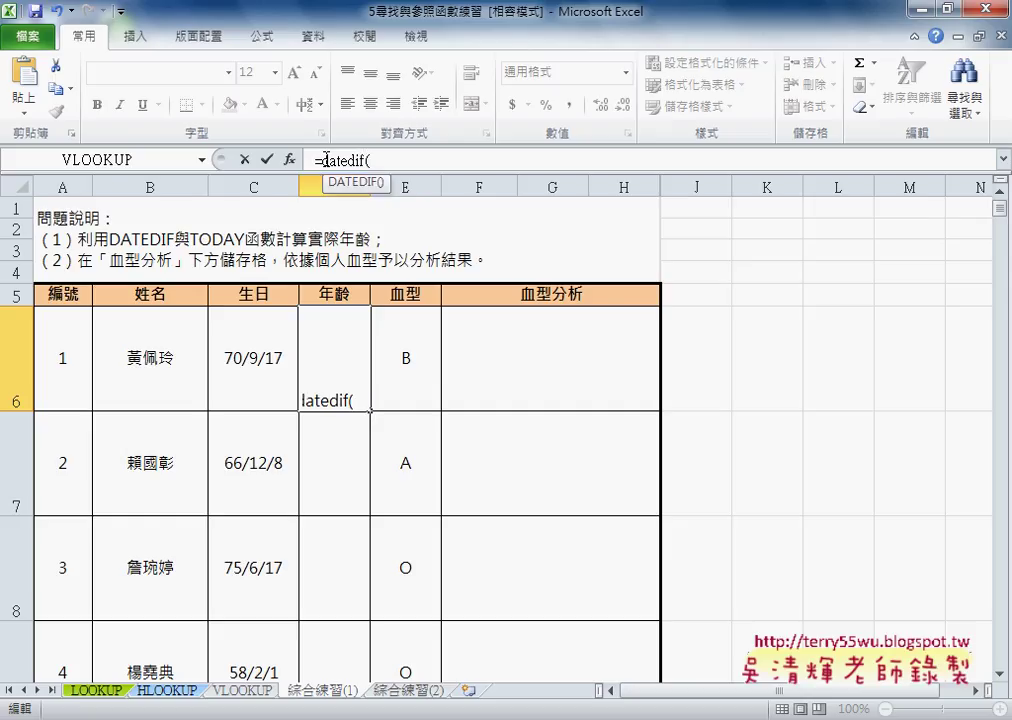
left_click(272, 360)
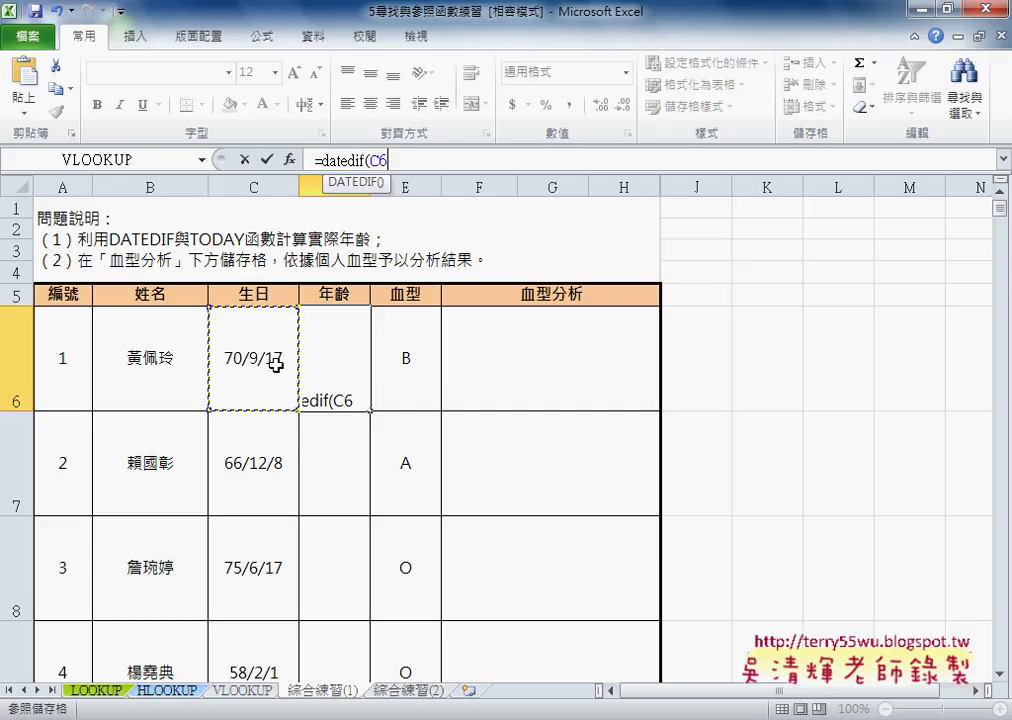
type(",to")
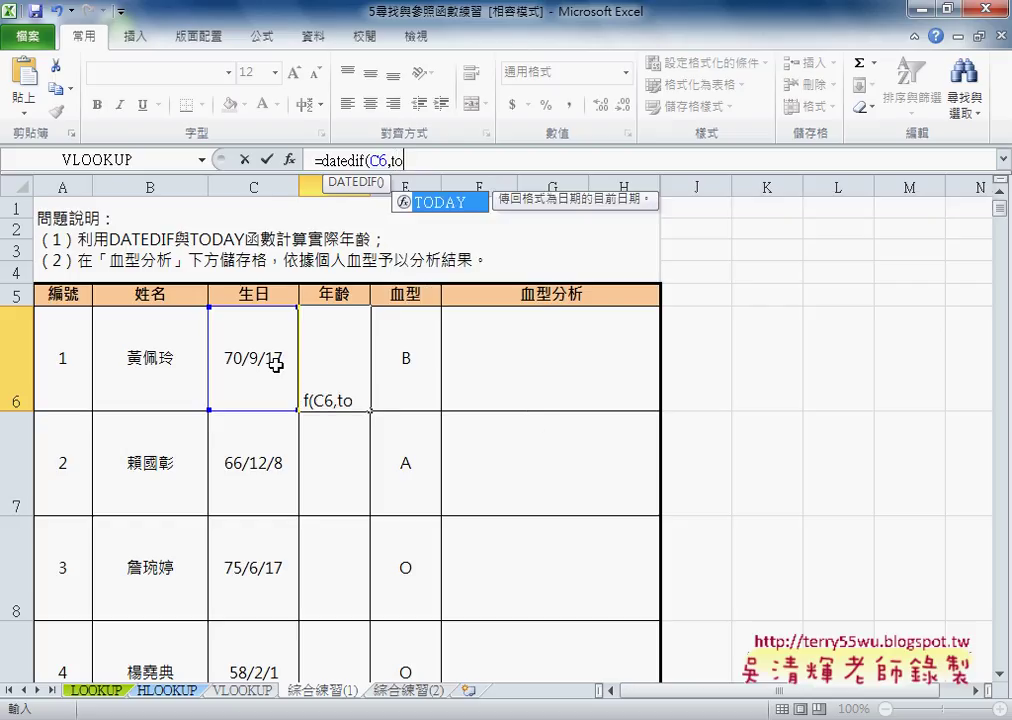
type("day(")
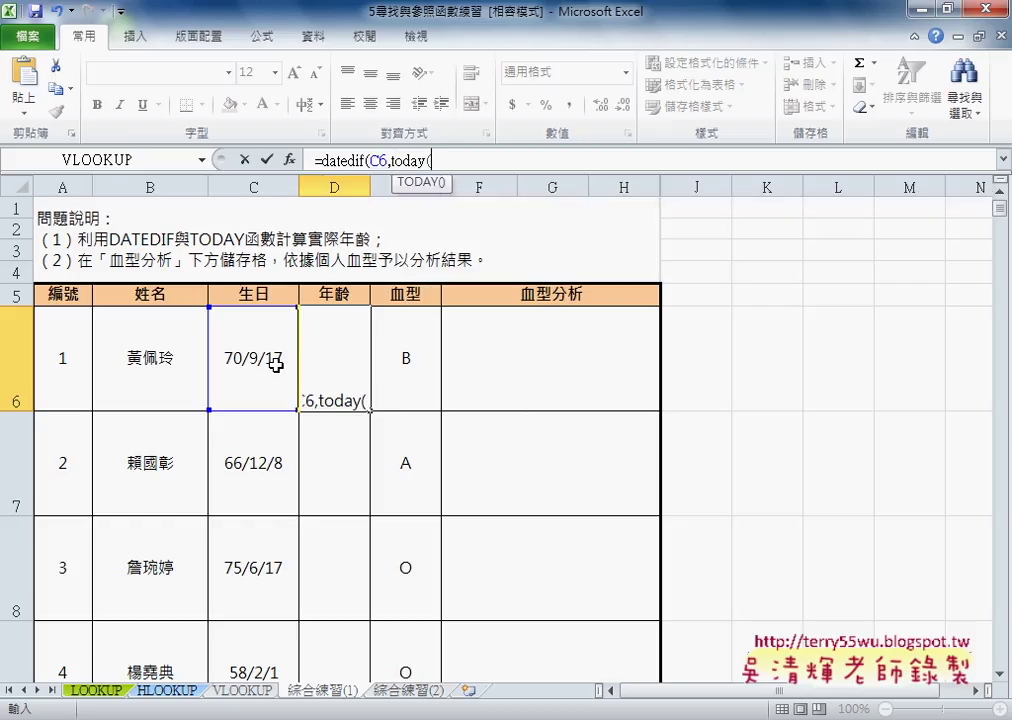
type("),\"")
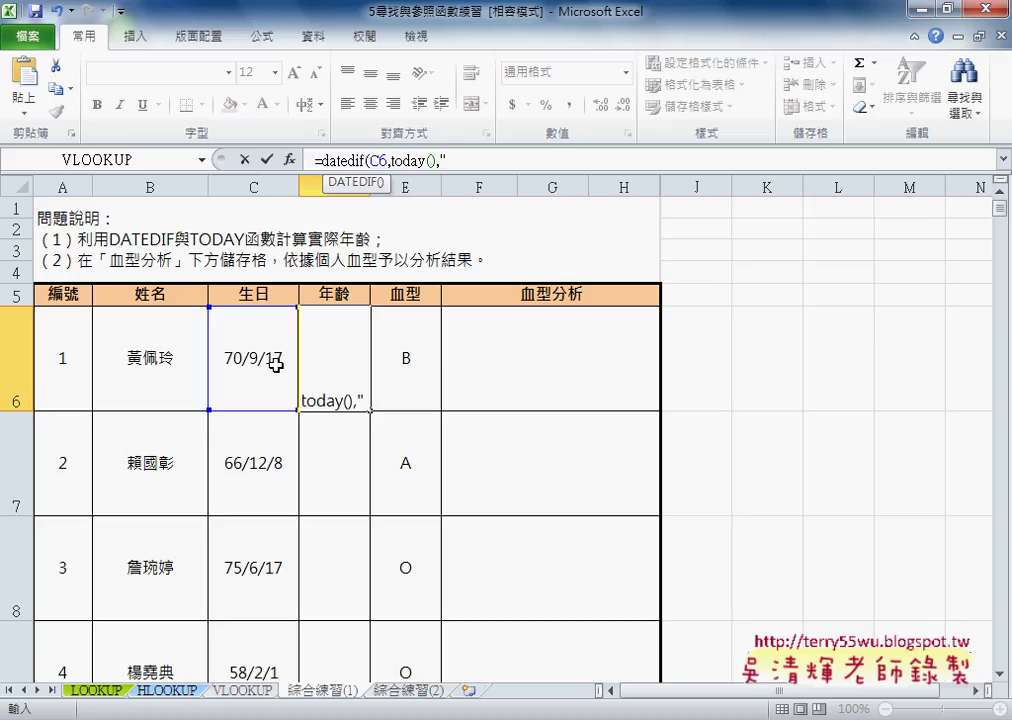
type("Y\"")
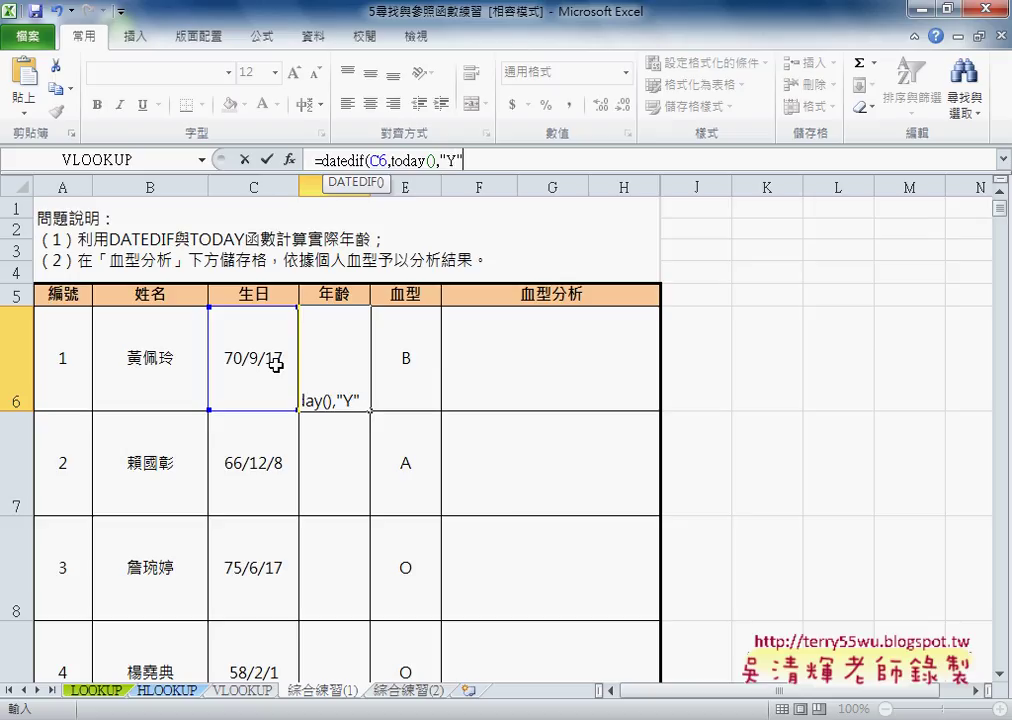
type(")")
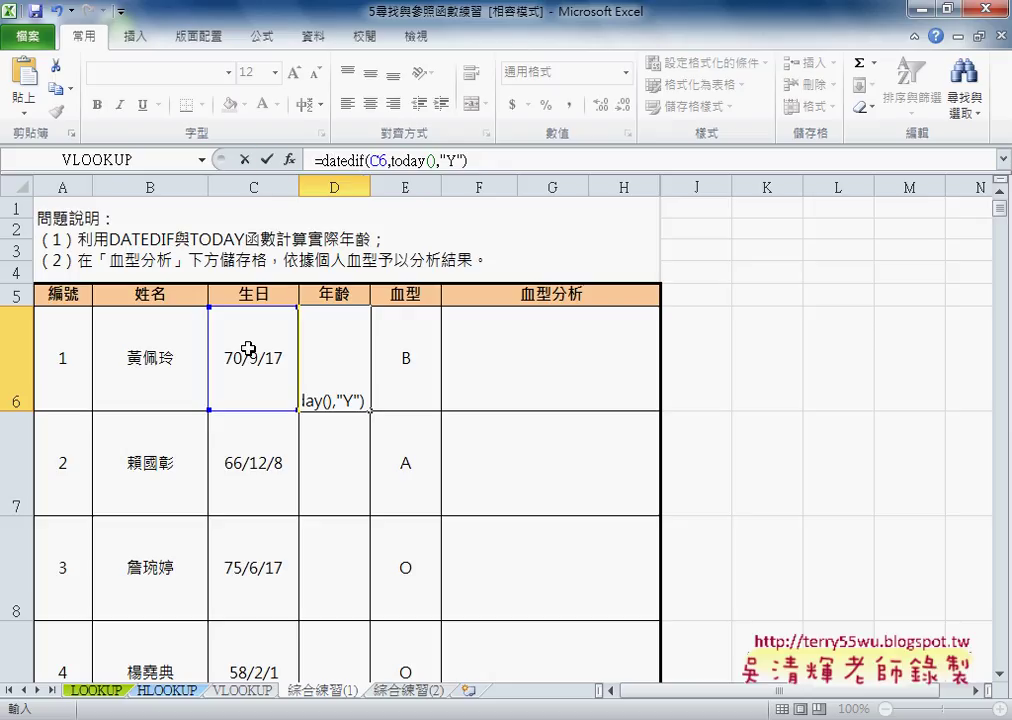
left_click(266, 159)
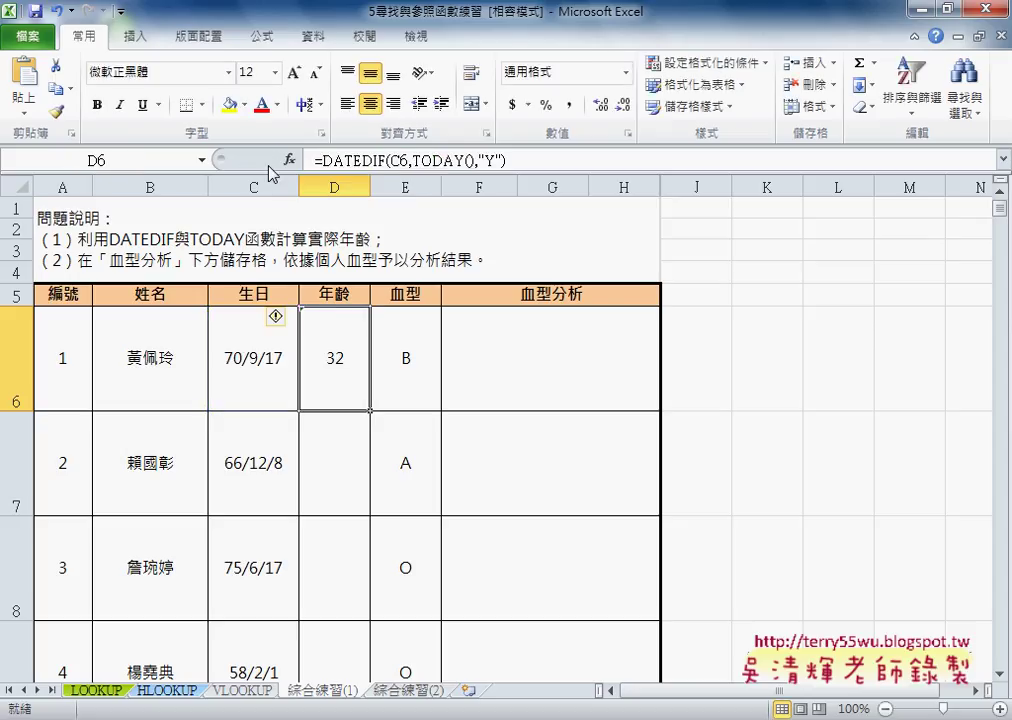
double_click(368, 410)
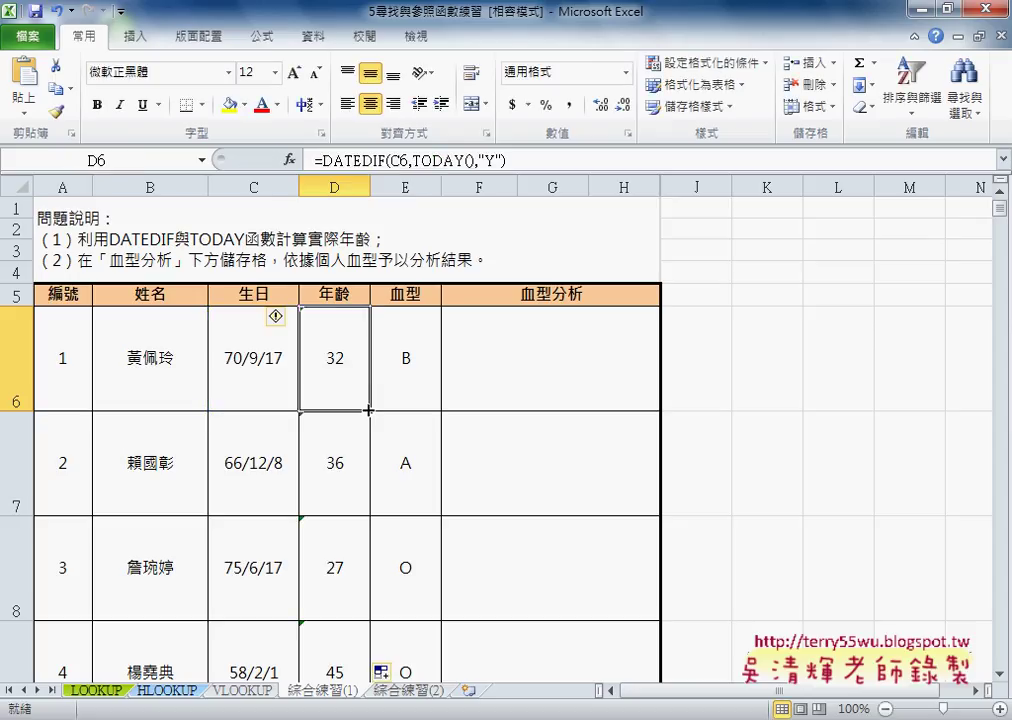
left_click(515, 381)
scroll(549, 412, "down", 3)
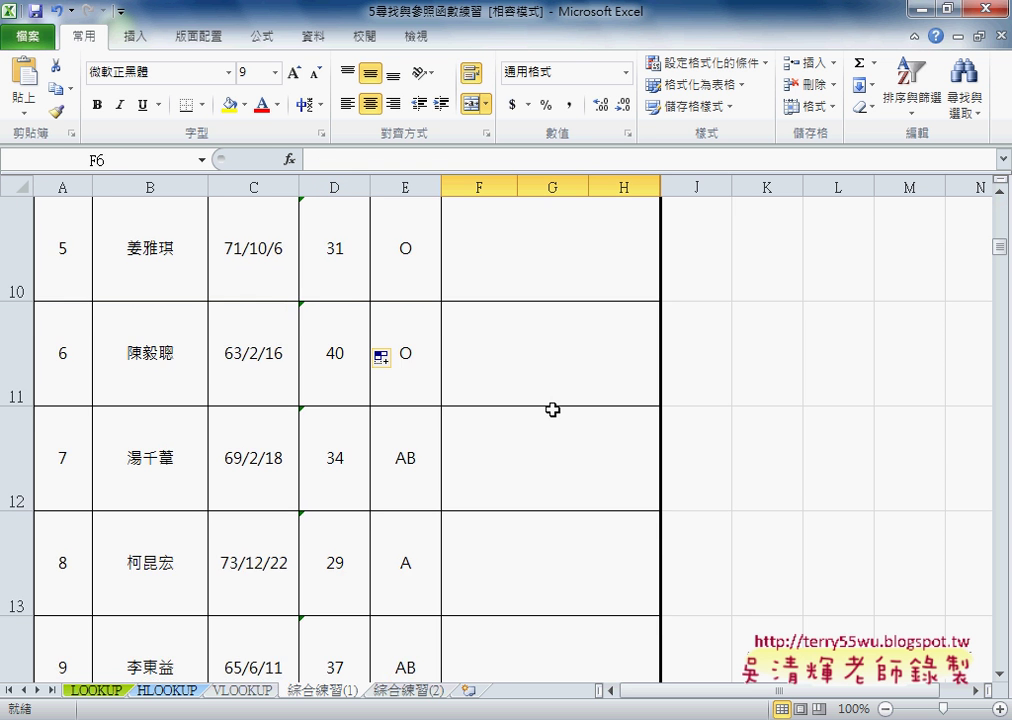
scroll(552, 410, "down", 6)
scroll(553, 406, "up", 4)
scroll(553, 406, "up", 3)
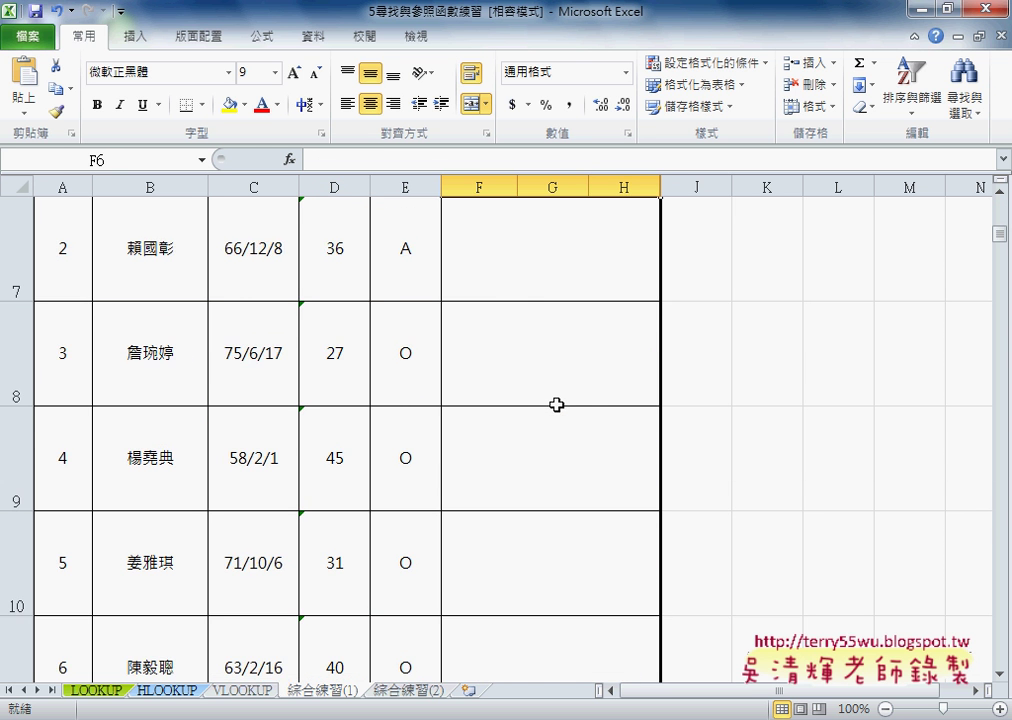
scroll(553, 406, "up", 2)
left_click(406, 354)
scroll(411, 378, "down", 3)
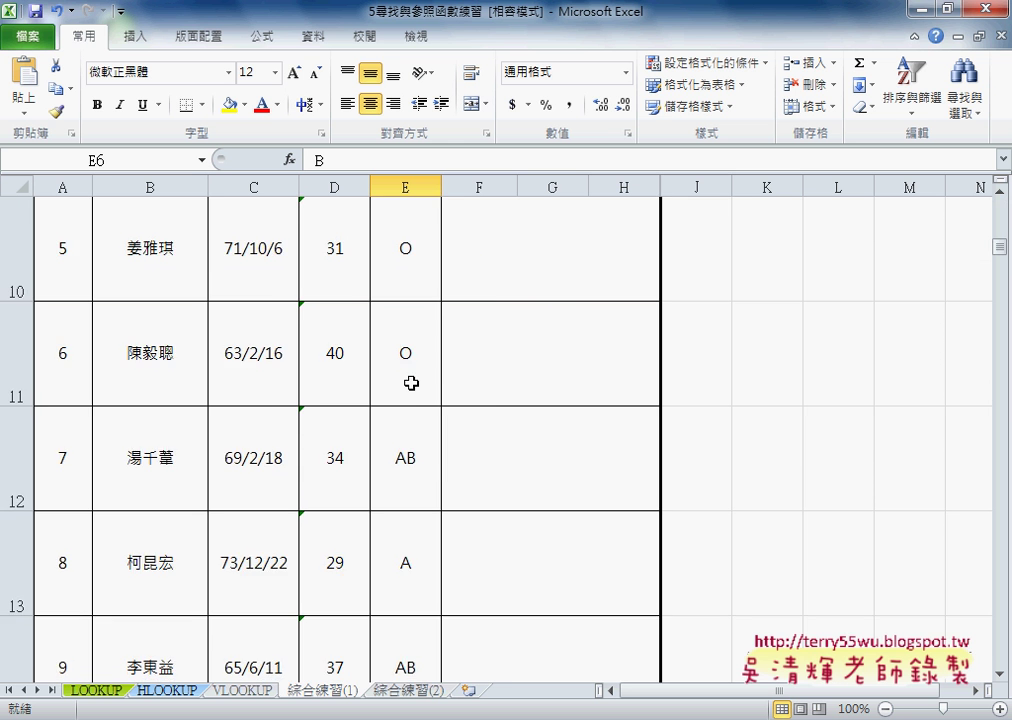
scroll(411, 381, "down", 4)
scroll(410, 383, "down", 3)
scroll(409, 383, "up", 1)
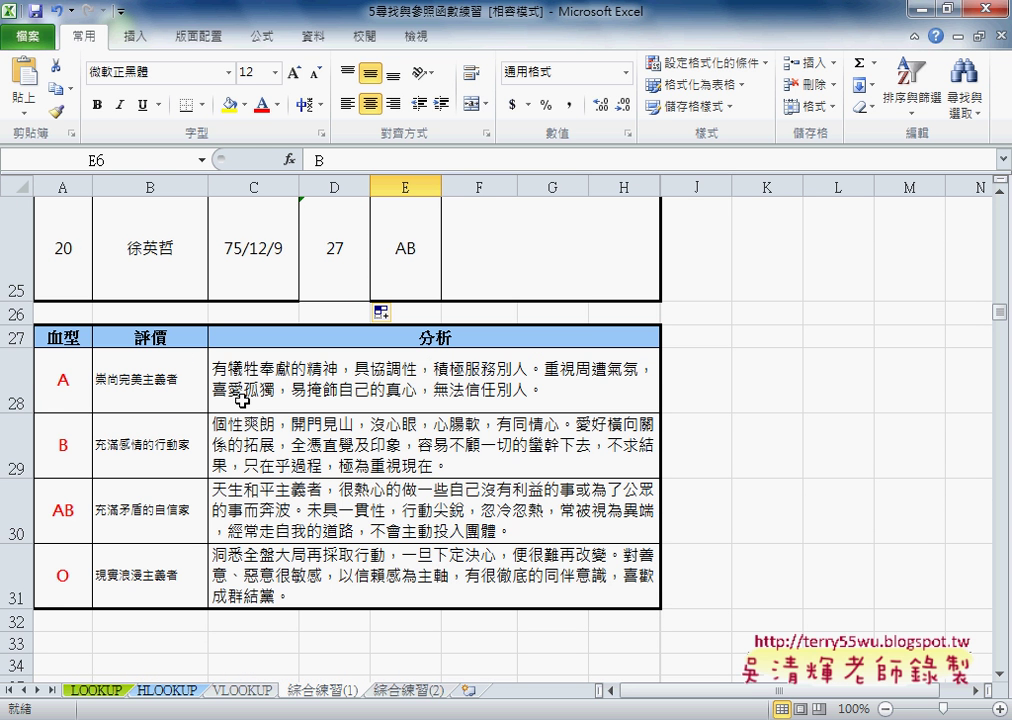
left_click(63, 440)
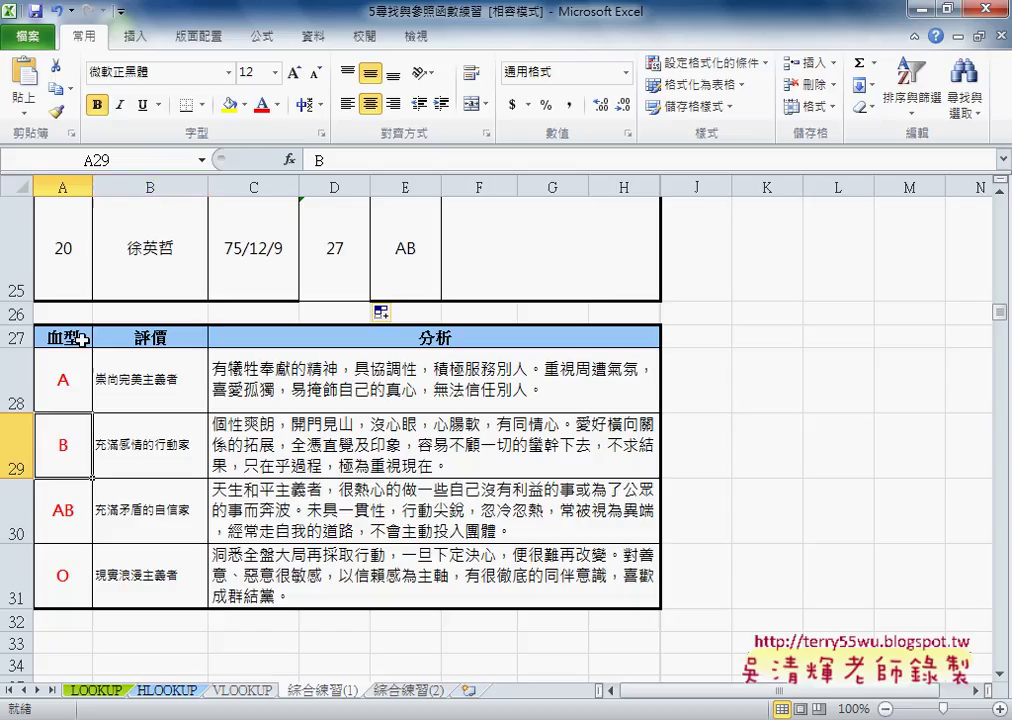
left_click_drag(78, 339, 297, 336)
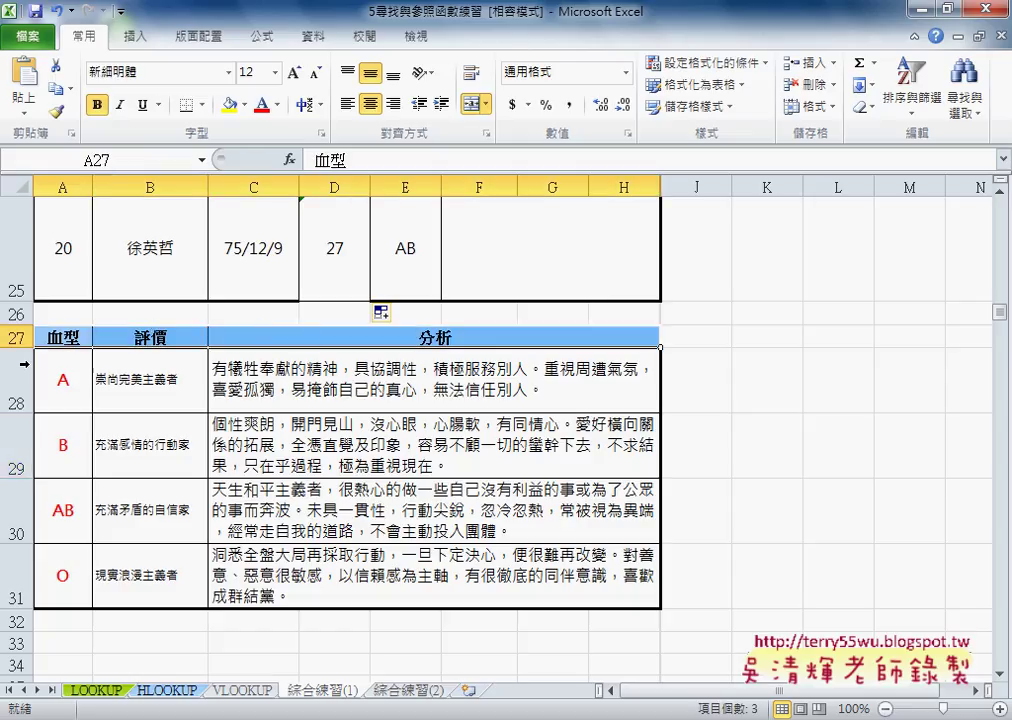
left_click(64, 448)
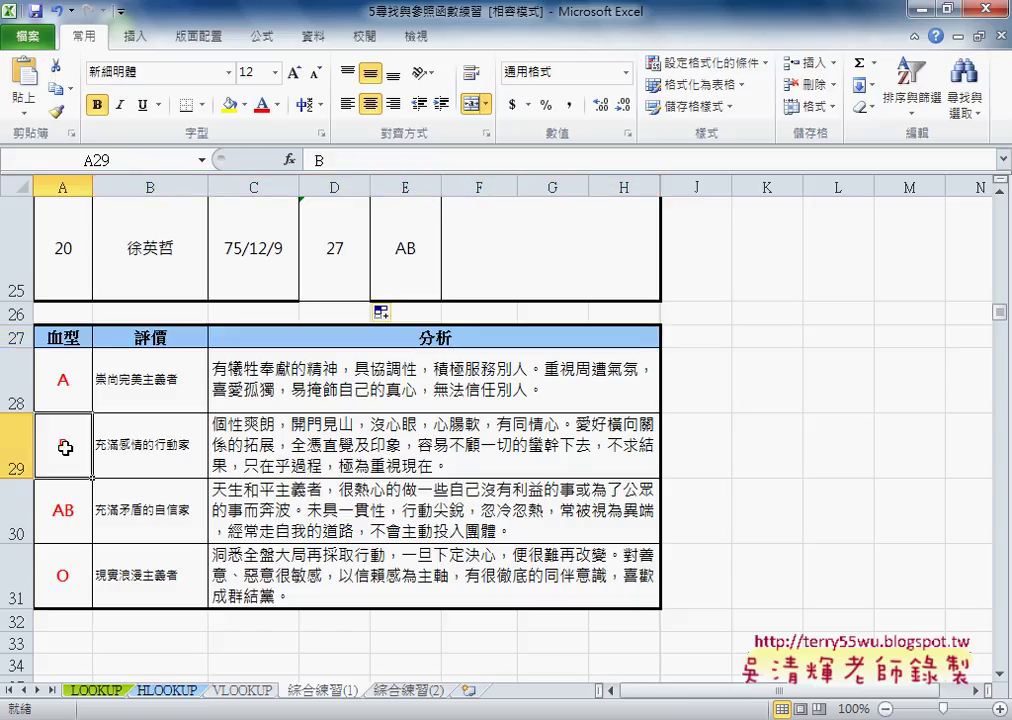
left_click(164, 435)
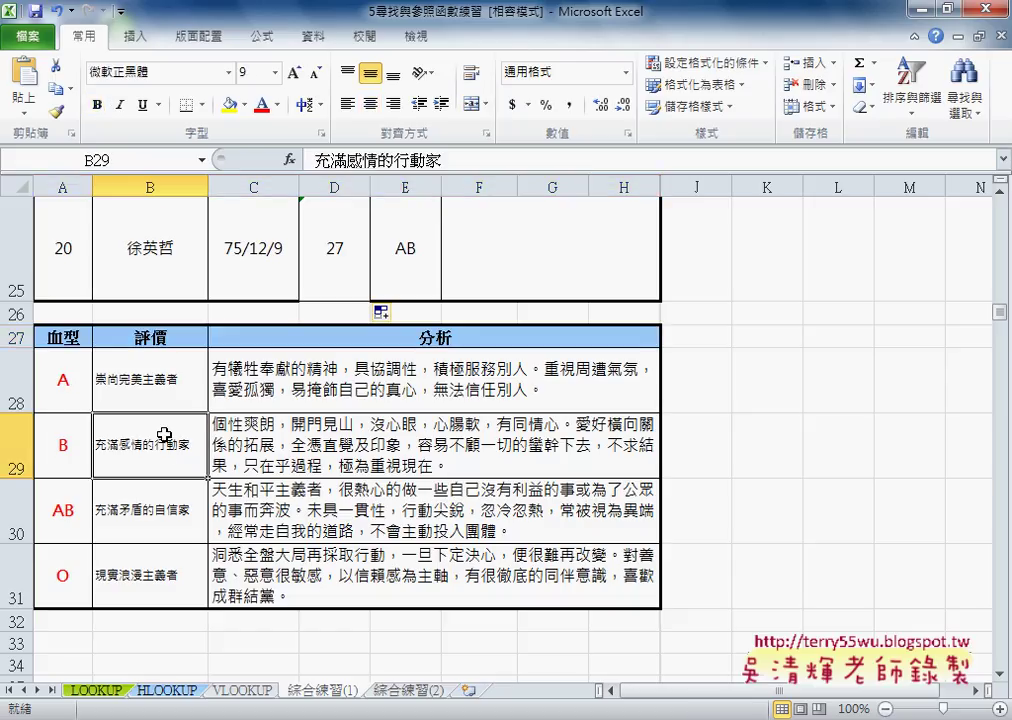
left_click(331, 451)
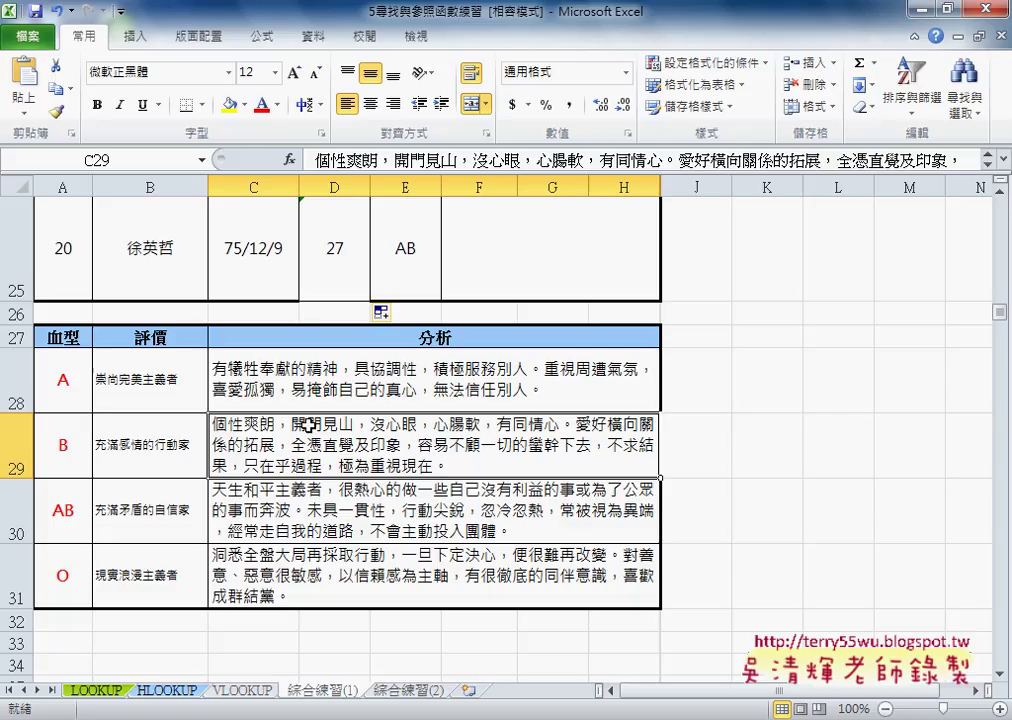
scroll(386, 474, "up", 6)
scroll(386, 474, "up", 2)
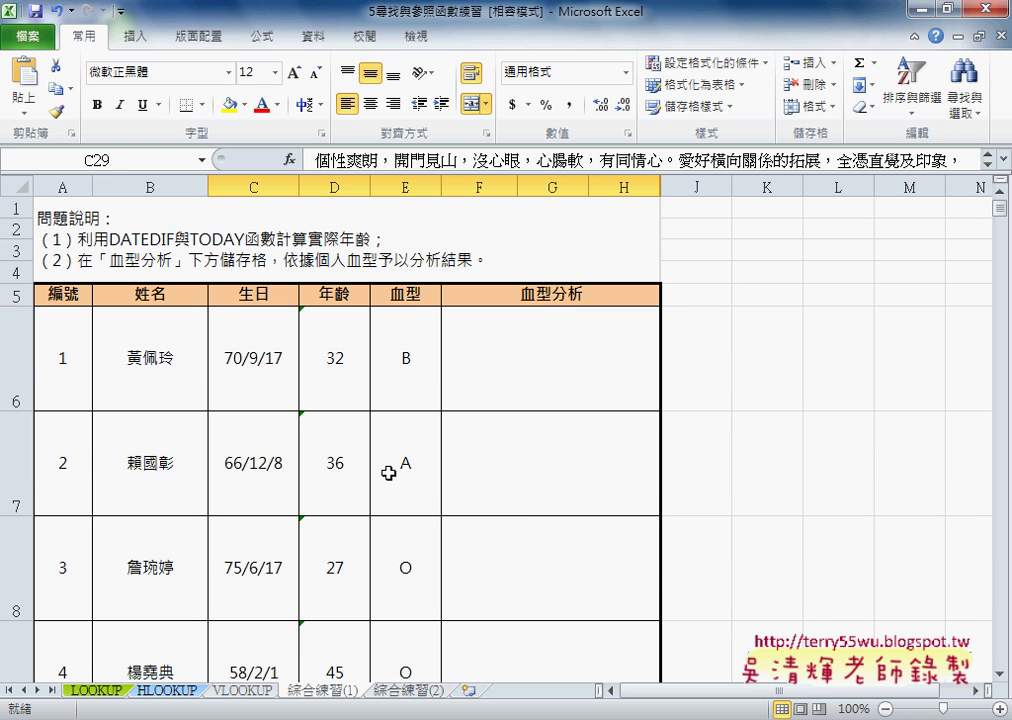
left_click(532, 383)
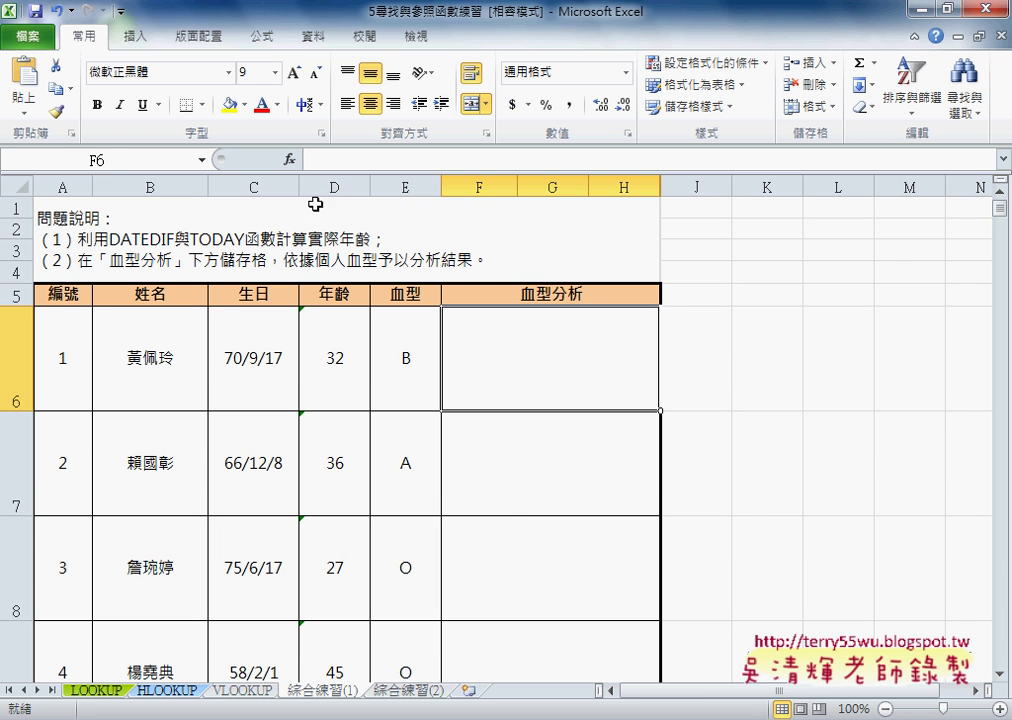
Insert the Black Star symbol (★, code 2605) into F6 via Insert > Symbol.
left_click(289, 159)
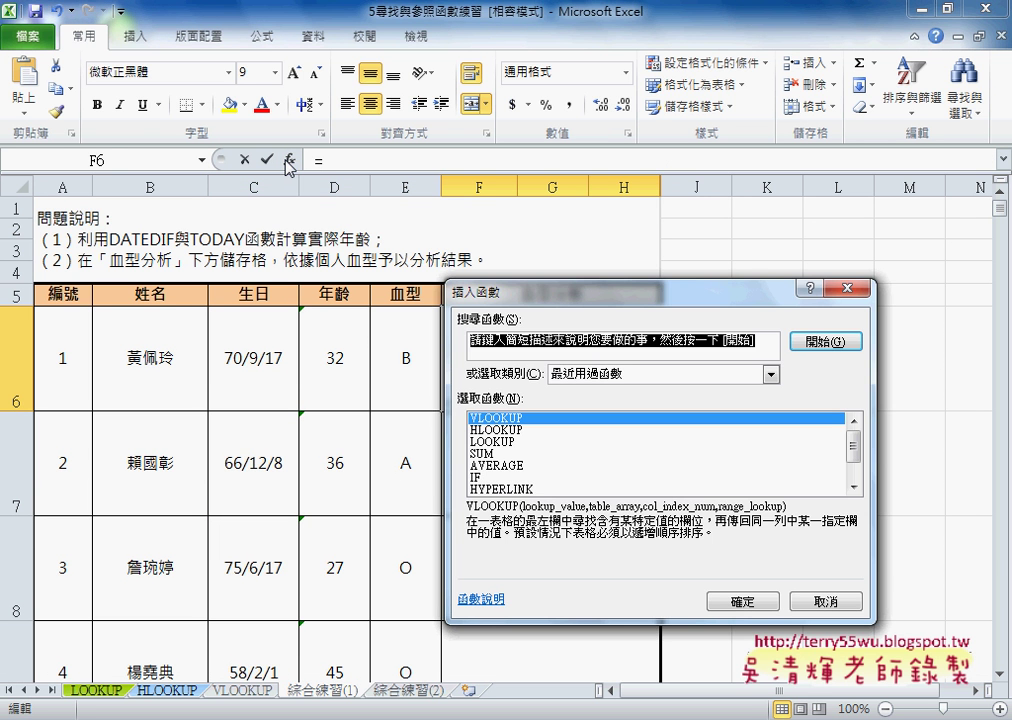
left_click(841, 601)
left_click(135, 38)
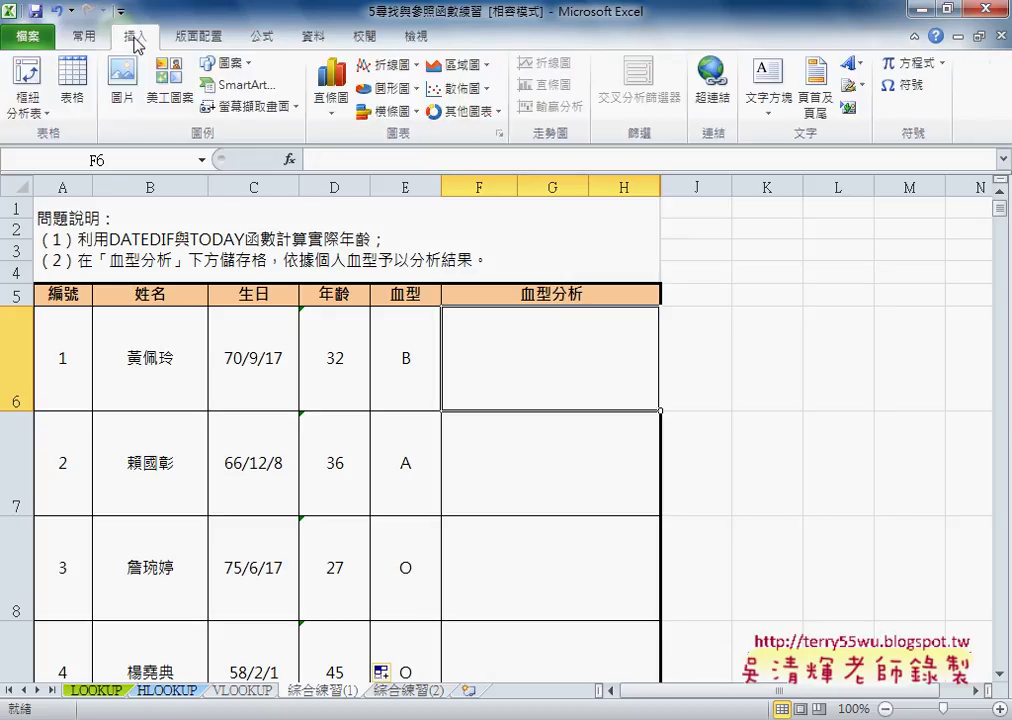
left_click(910, 88)
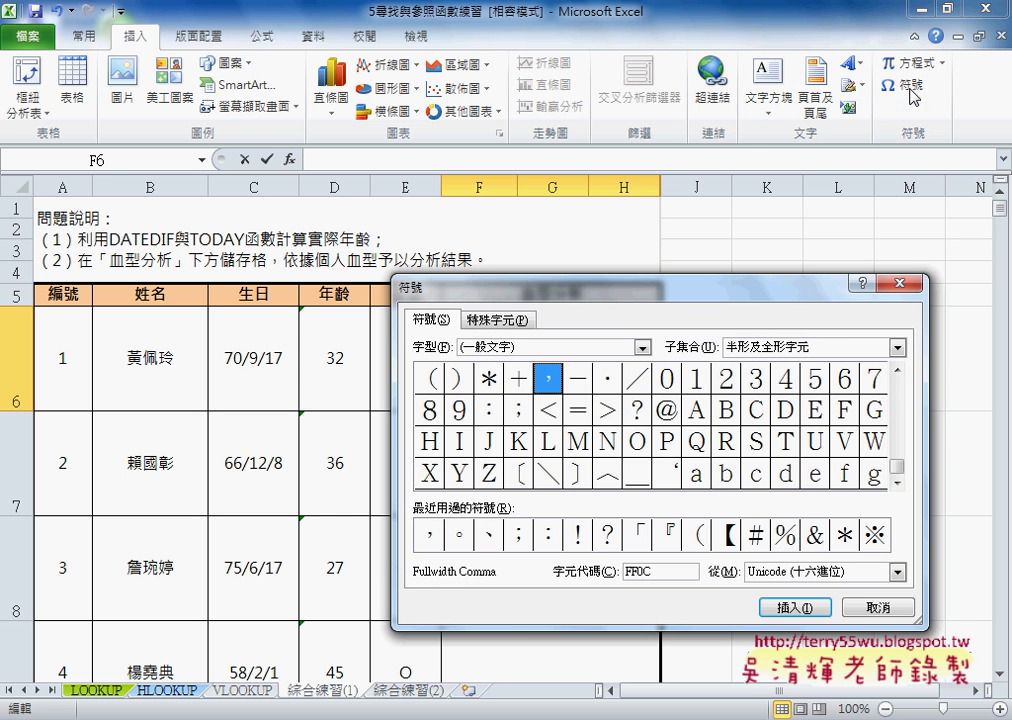
left_click_drag(732, 283, 715, 228)
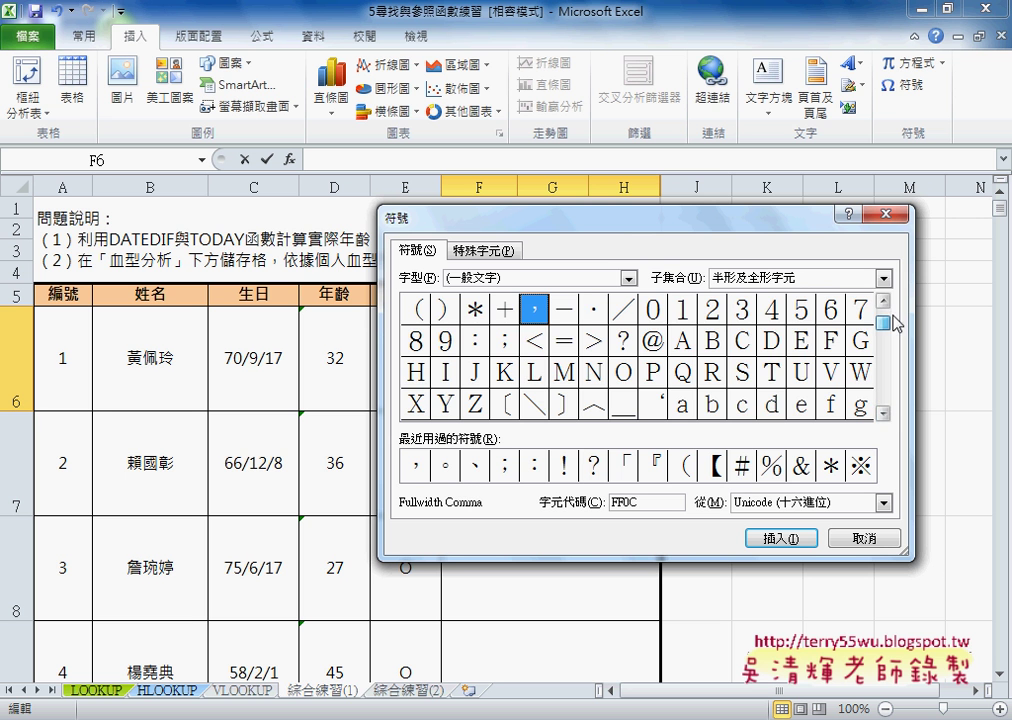
left_click_drag(884, 398, 895, 302)
left_click(888, 398)
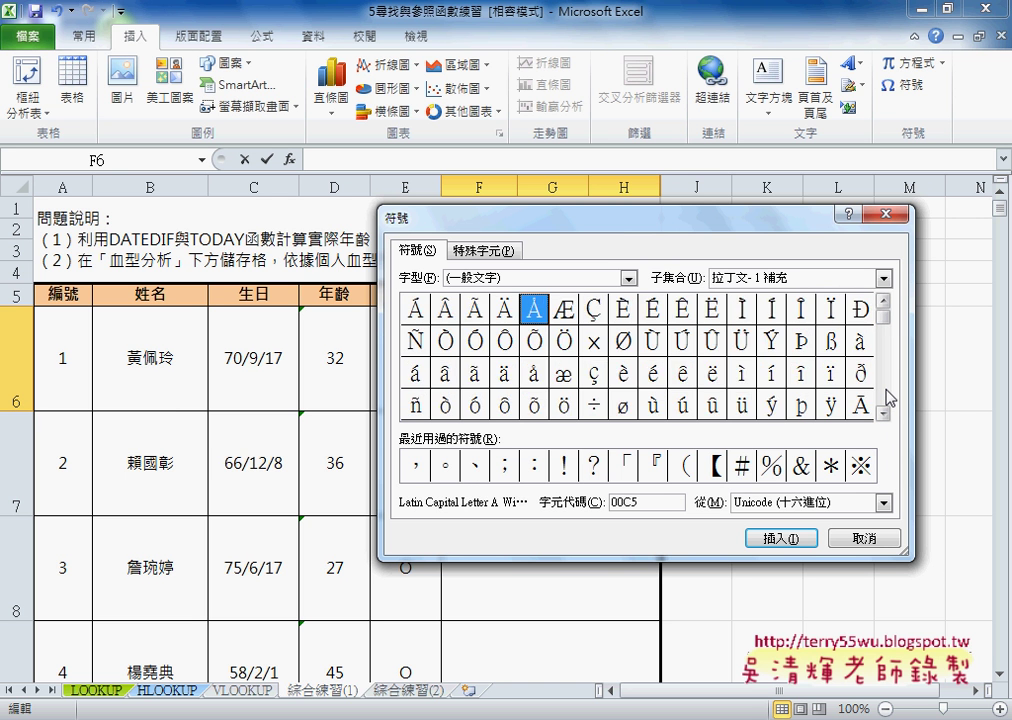
left_click(888, 398)
left_click(888, 398)
left_click(888, 398)
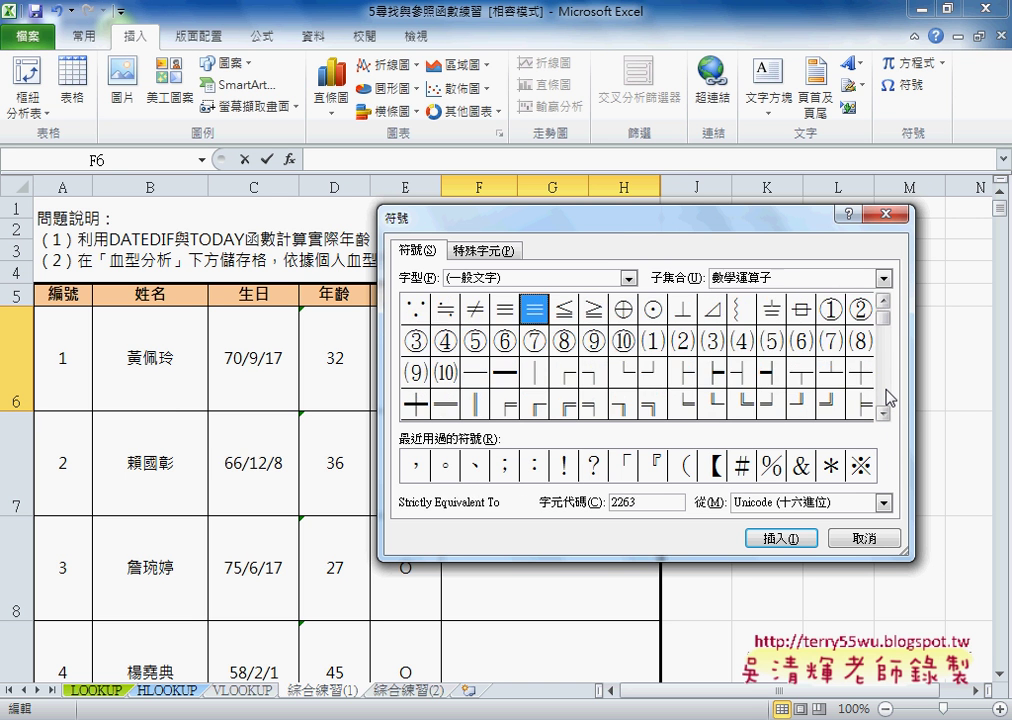
left_click(888, 398)
left_click(888, 398)
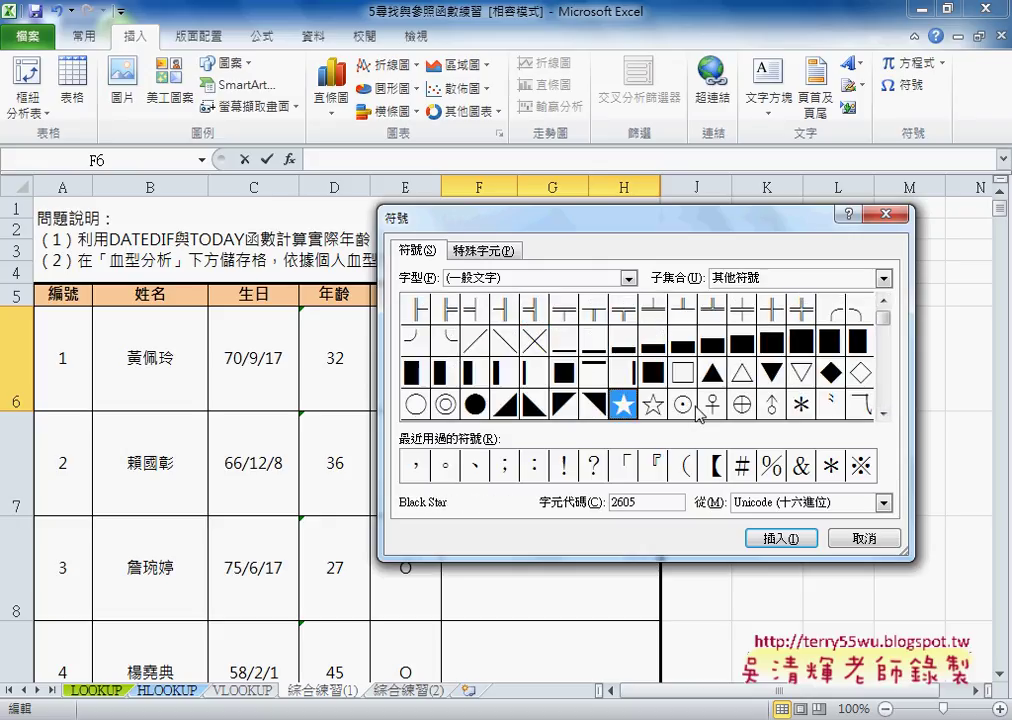
left_click_drag(888, 322, 888, 302)
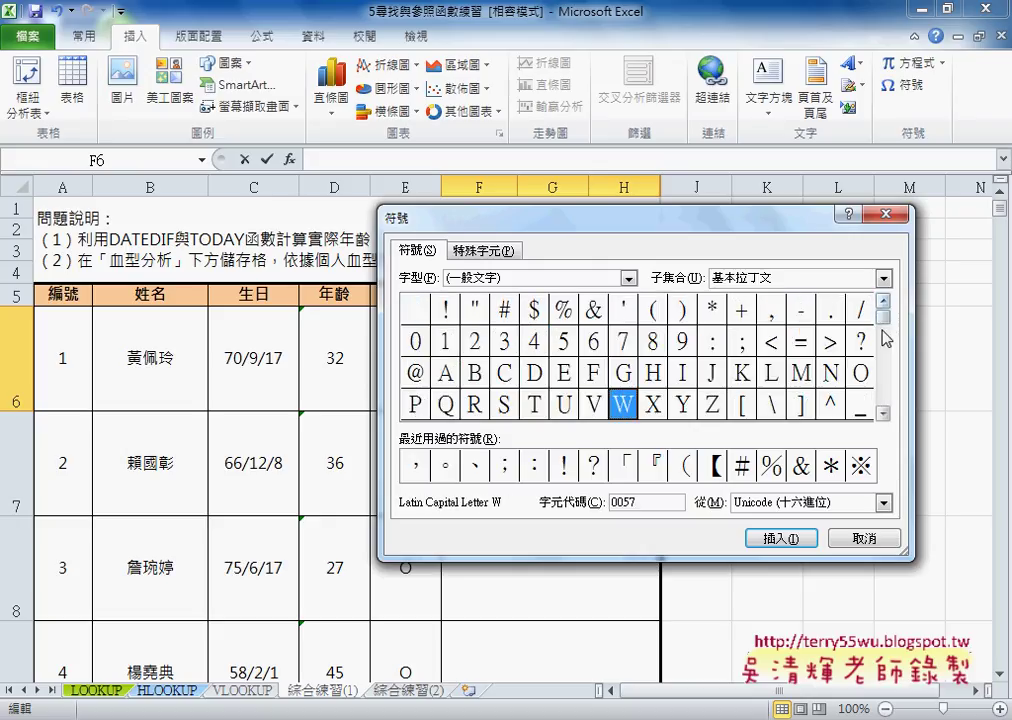
left_click(886, 404)
left_click(886, 404)
left_click(886, 404)
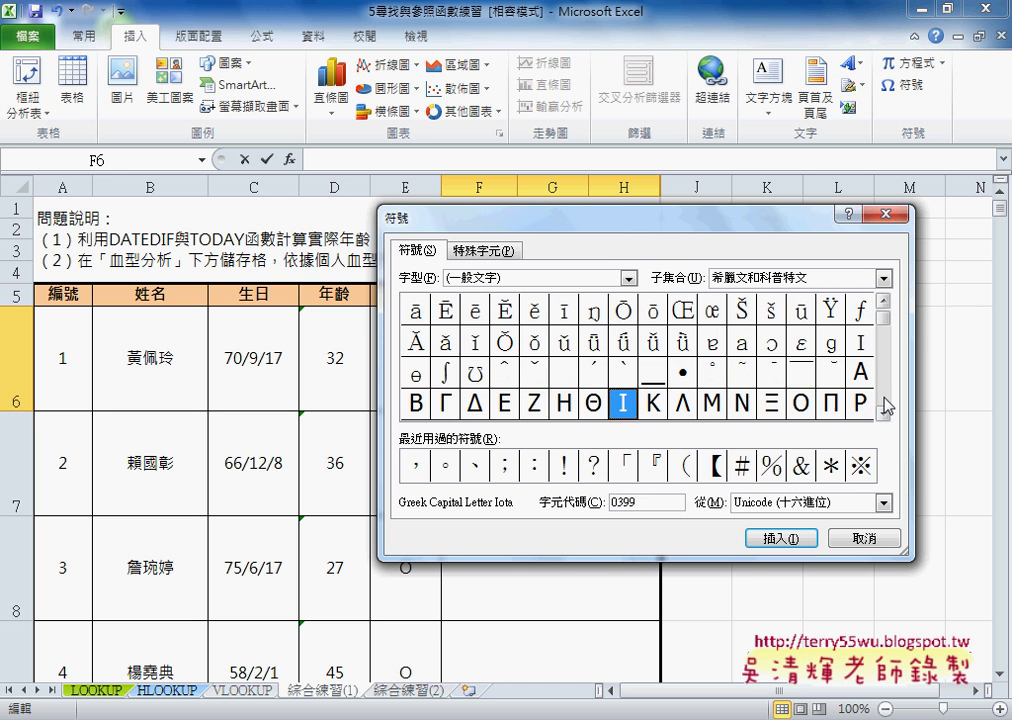
left_click(886, 404)
left_click(886, 404)
left_click(886, 404)
left_click(886, 404)
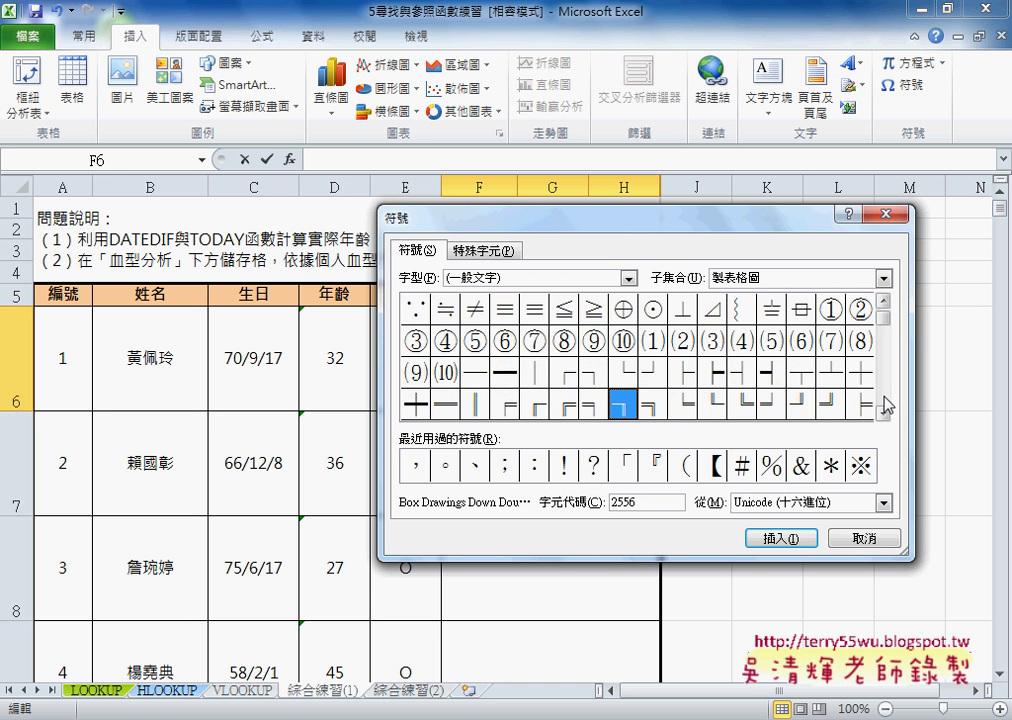
left_click(886, 404)
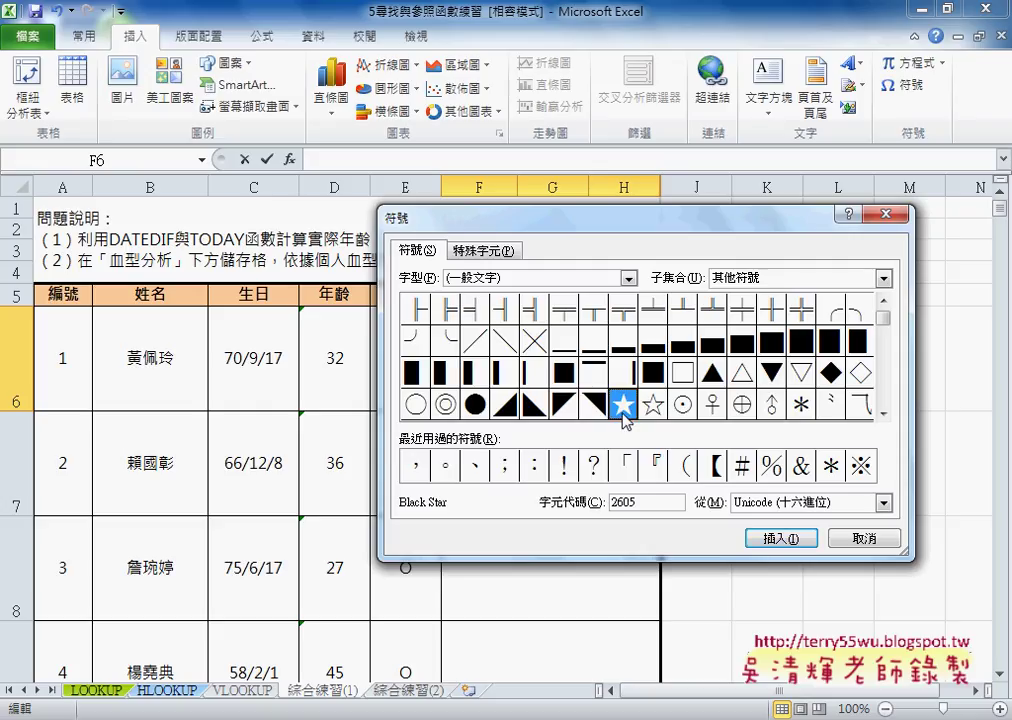
left_click(795, 540)
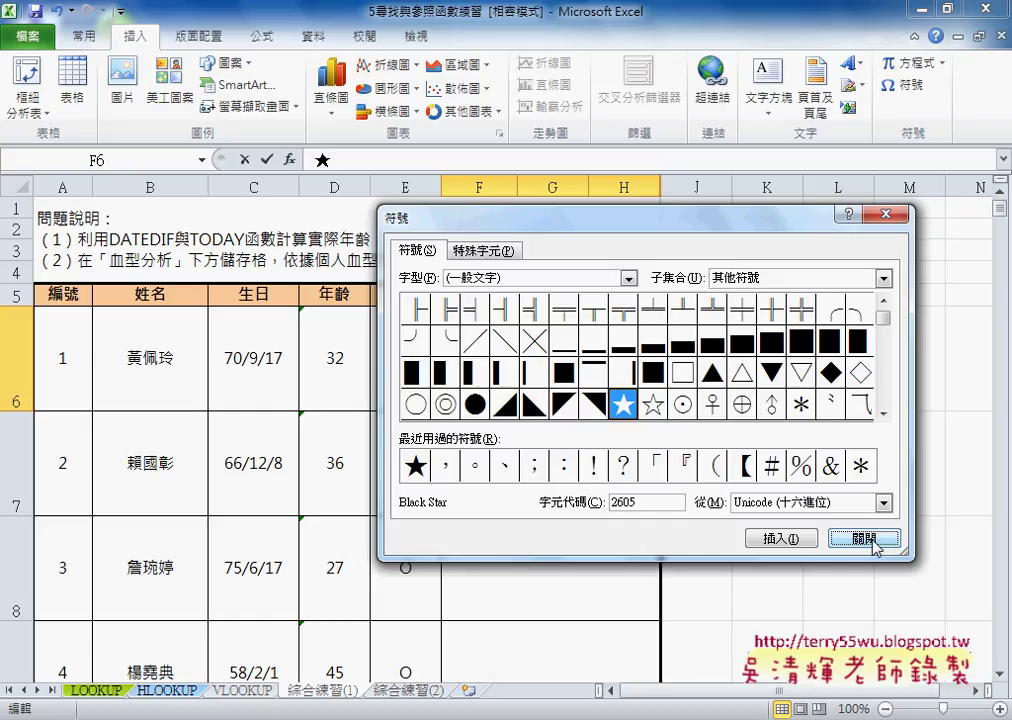
left_click(865, 540)
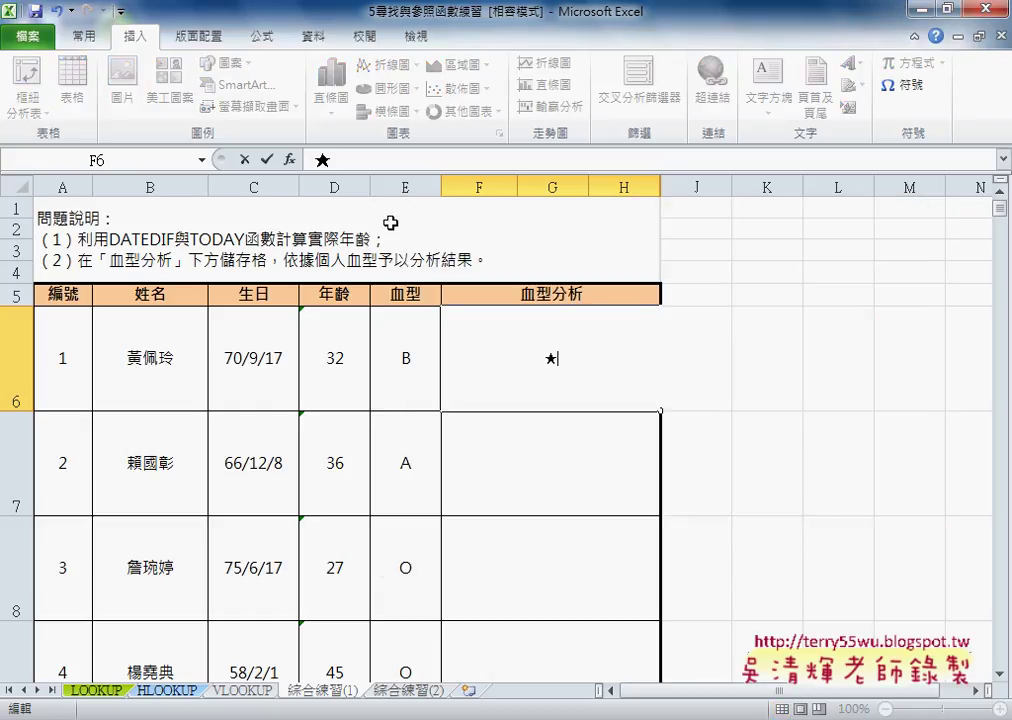
Begin F6's formula as ="★"& so the star is joined to more text.
left_click(439, 160)
type("=\"★")
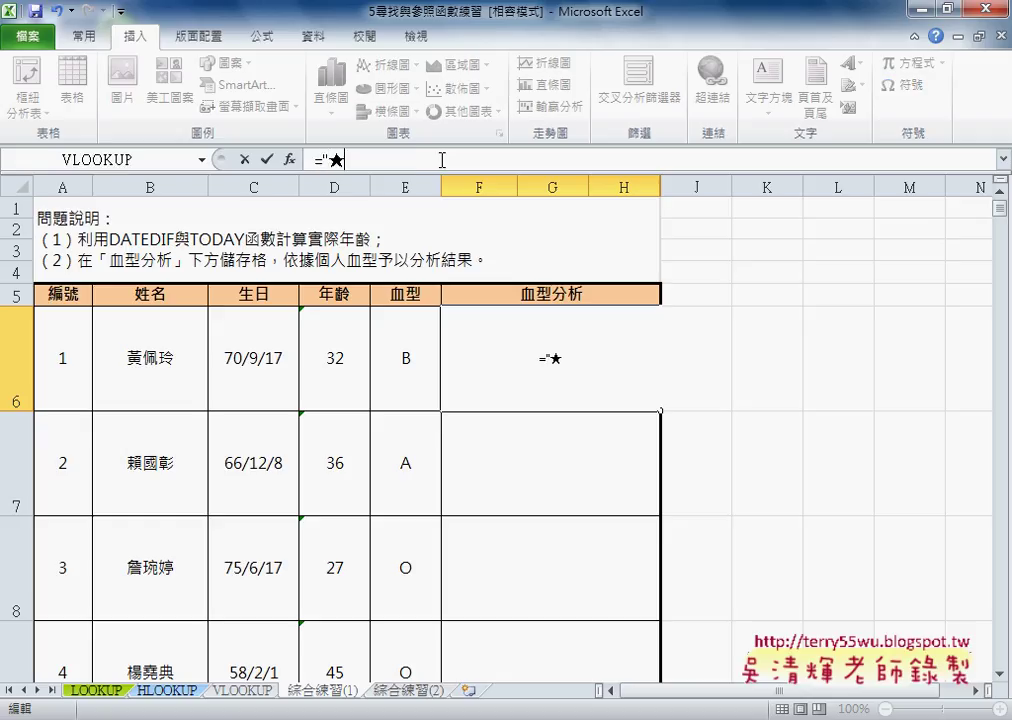
type("\"")
type("&")
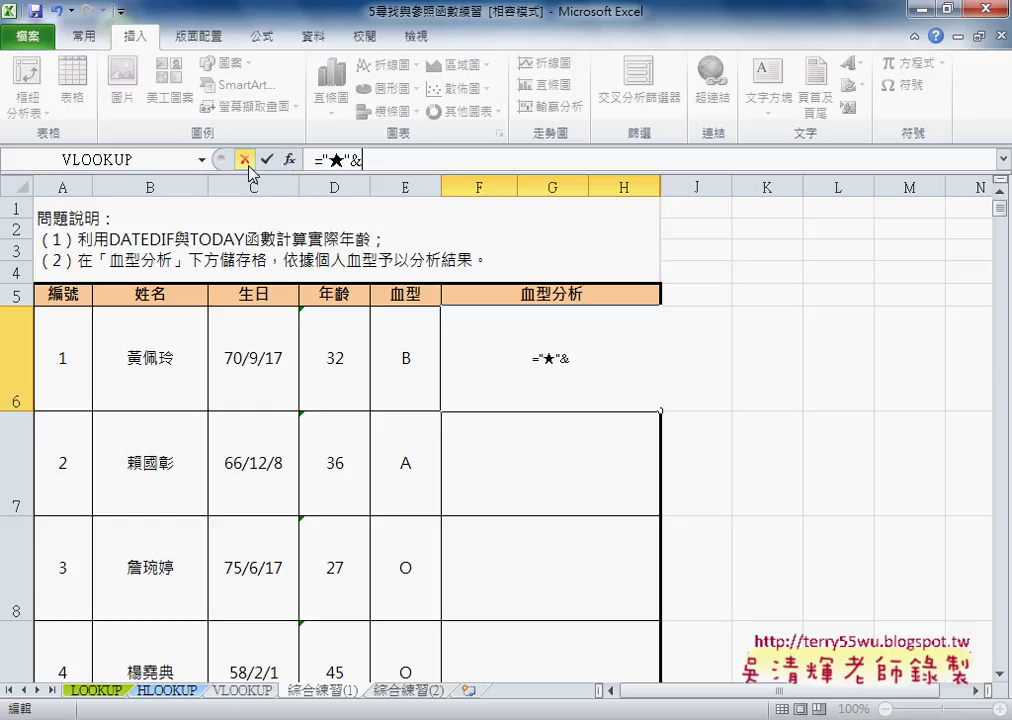
left_click(203, 159)
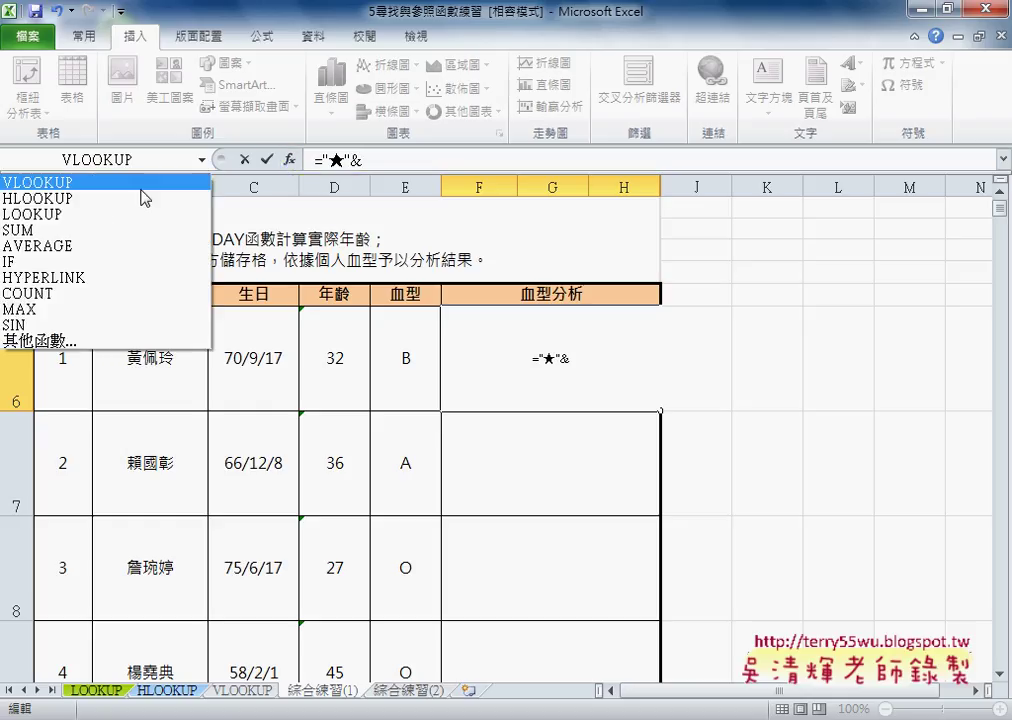
Append VLOOKUP(E6,血型,2,0) to F6 so it shows ★充滿感情的行動家.
left_click(140, 184)
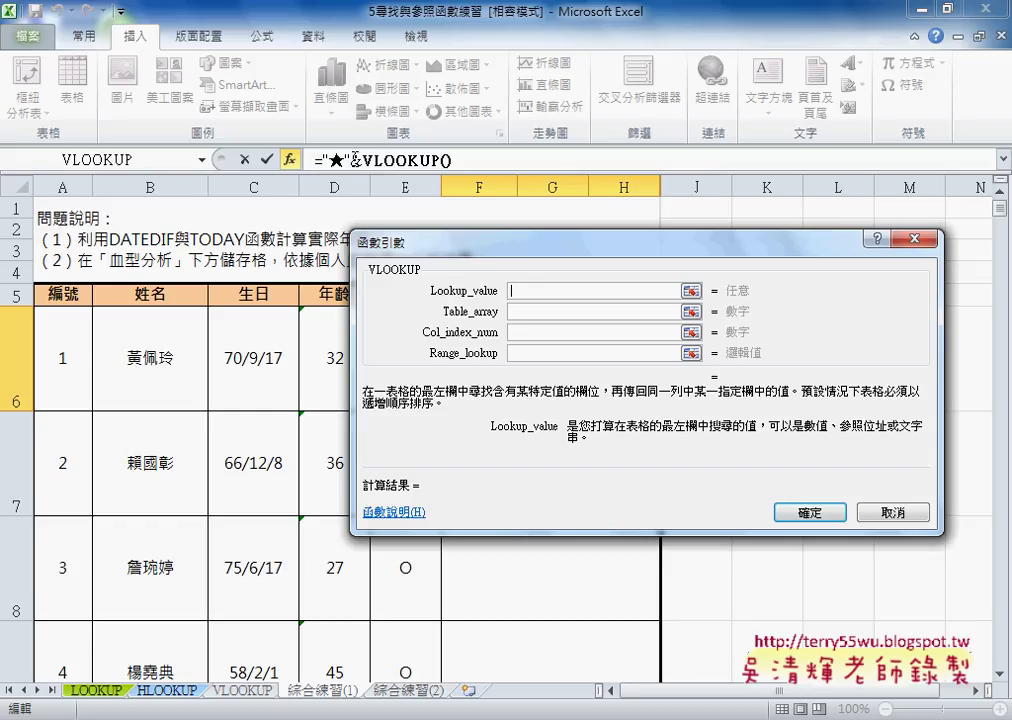
left_click_drag(532, 247, 652, 267)
left_click(409, 352)
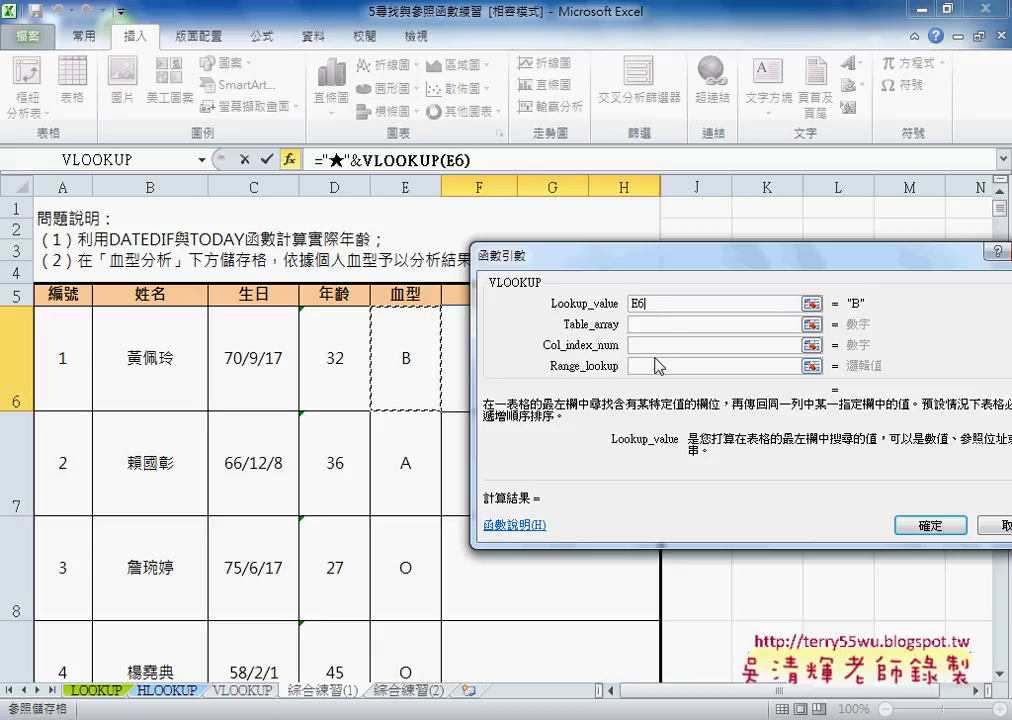
left_click(658, 326)
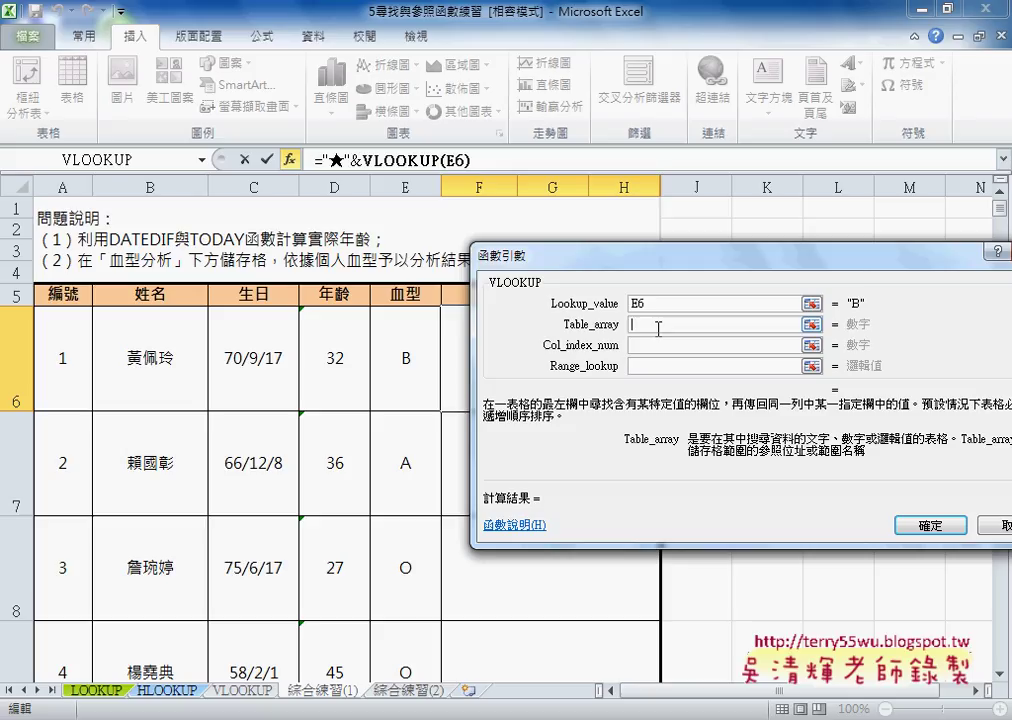
key("F3")
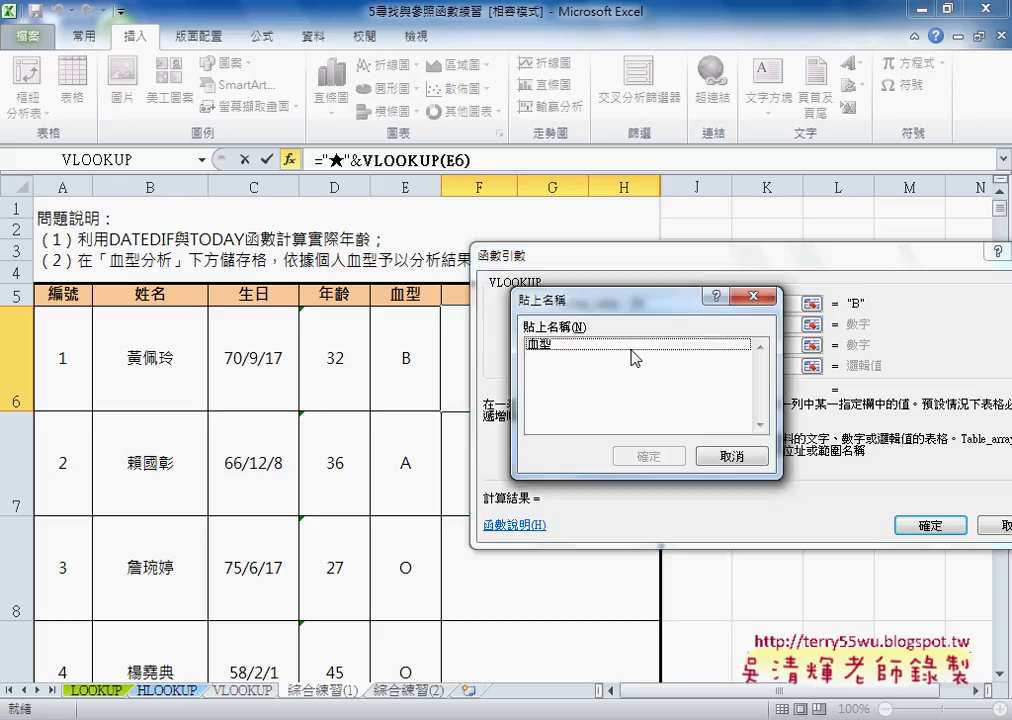
left_click(630, 347)
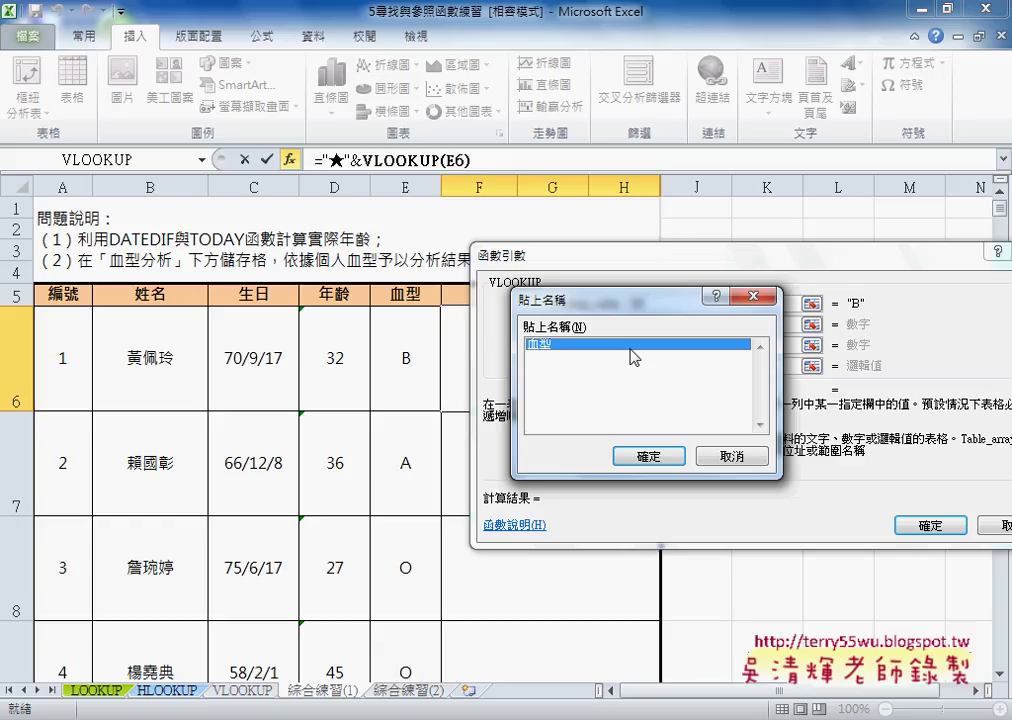
left_click(646, 456)
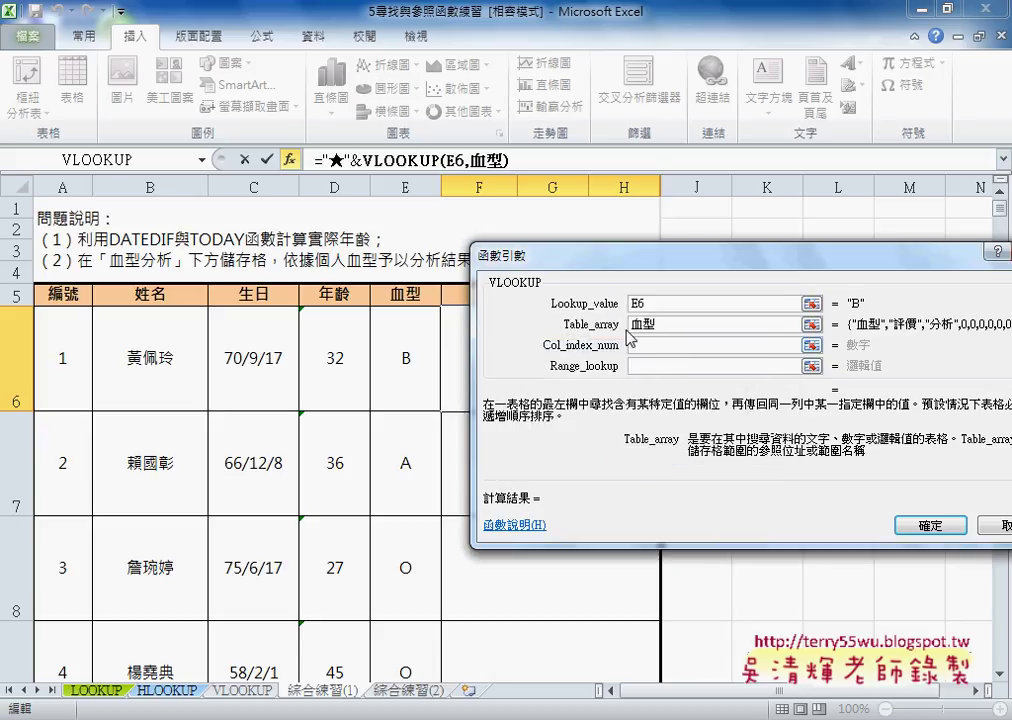
left_click(709, 346)
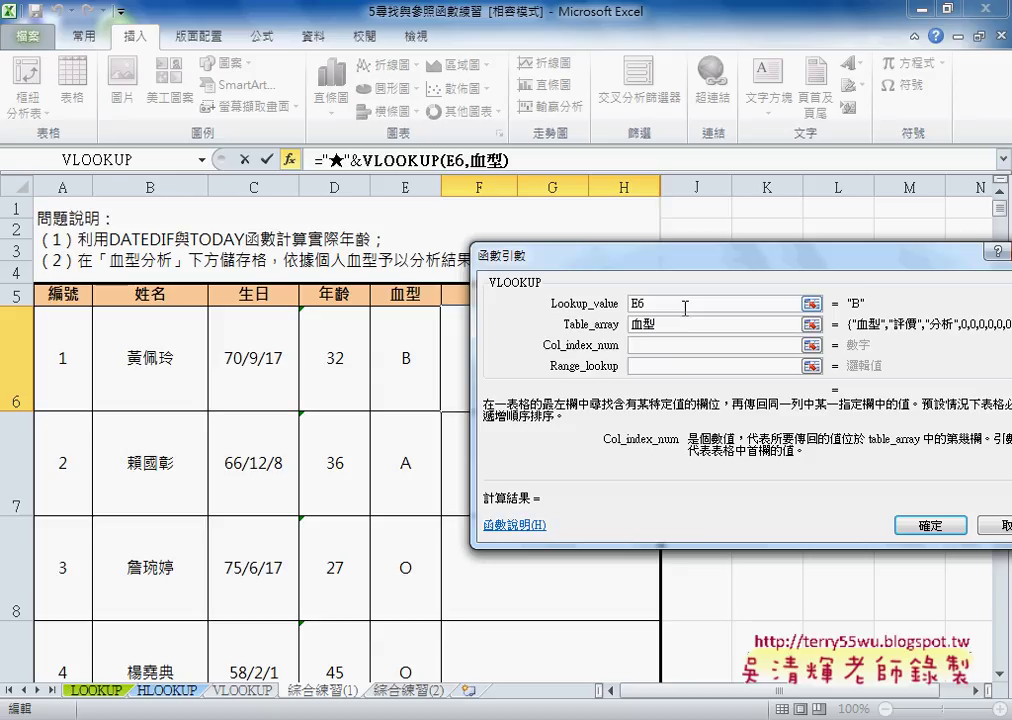
type("2")
left_click(662, 367)
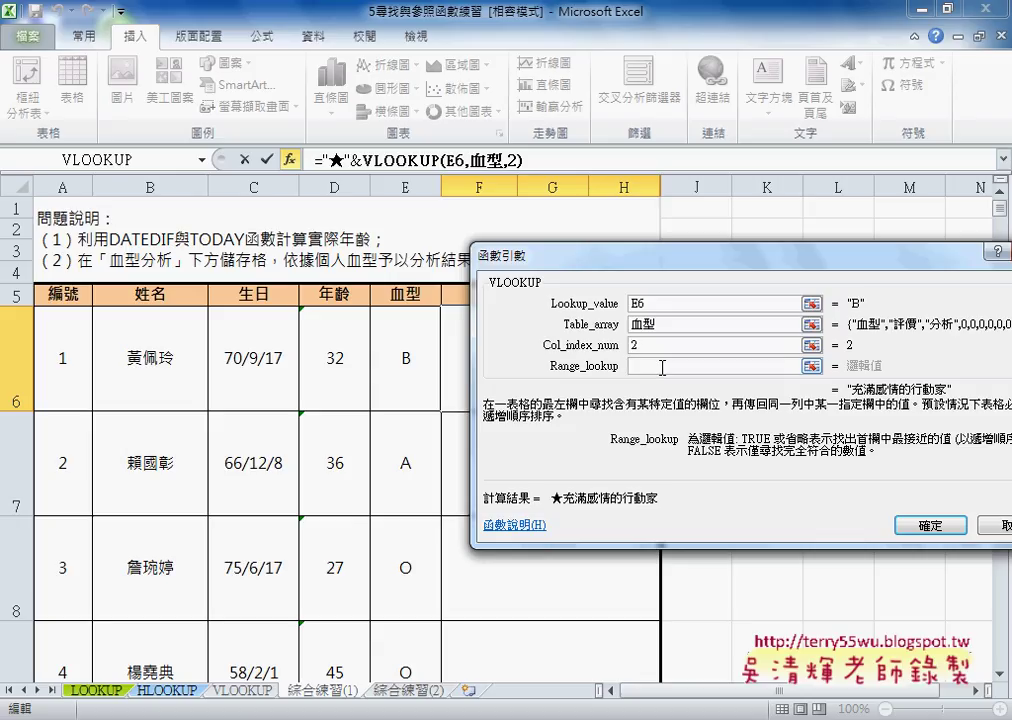
type("0")
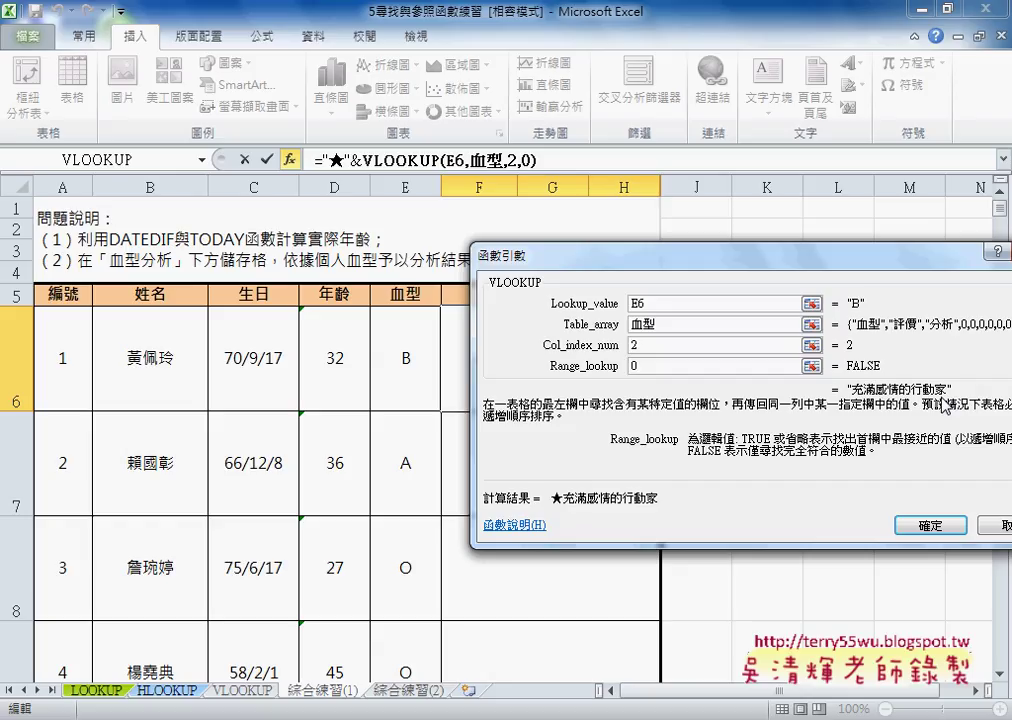
left_click_drag(821, 265, 720, 292)
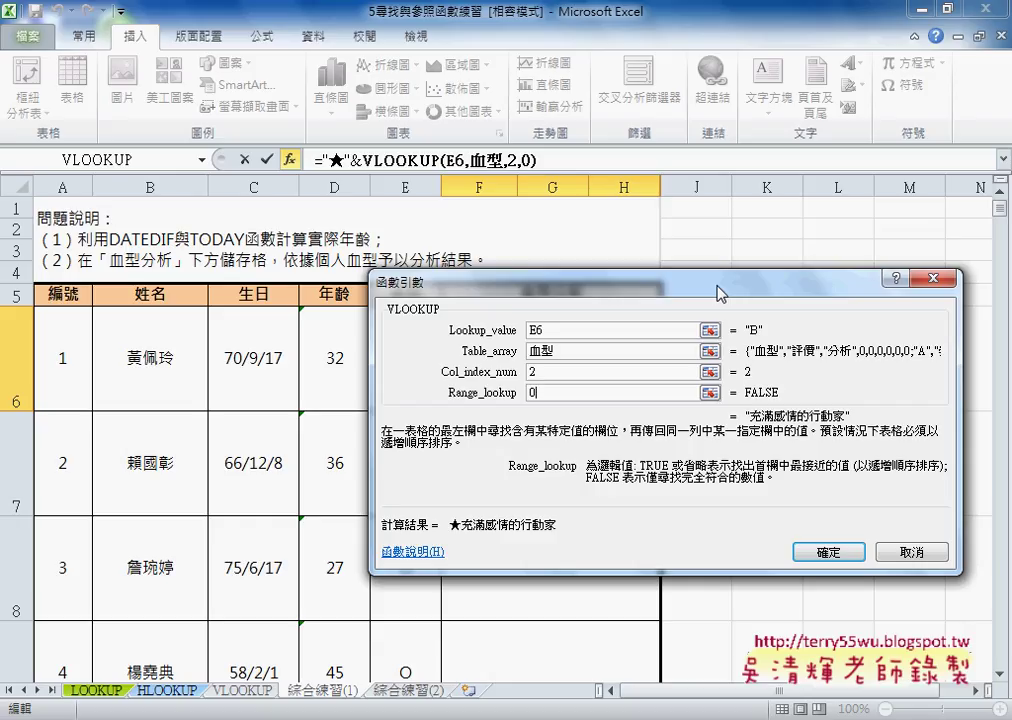
left_click(832, 551)
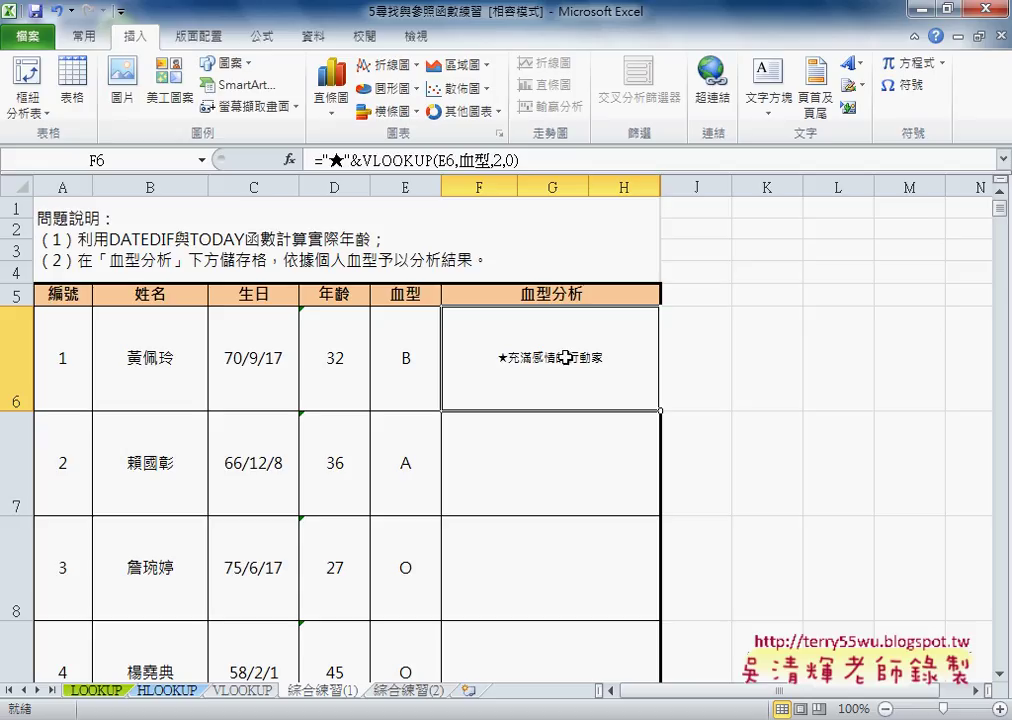
Append &"★"&VLOOKUP(E6,血型,3,0) to F6's formula to add the analysis text.
left_click(323, 160)
left_click_drag(323, 160, 534, 158)
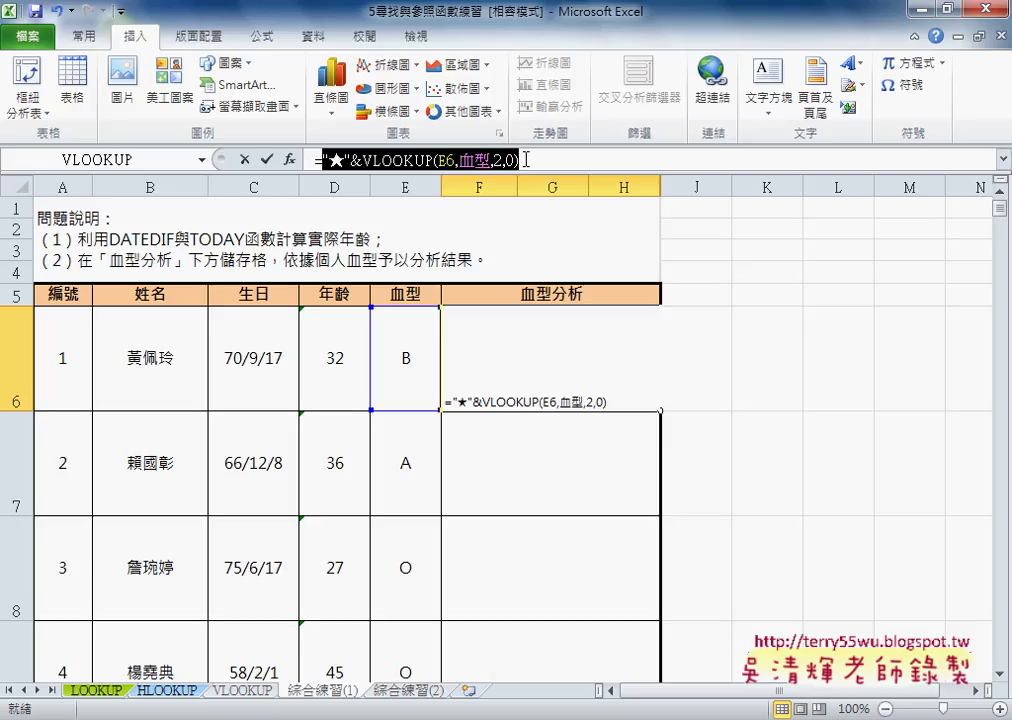
left_click(534, 158)
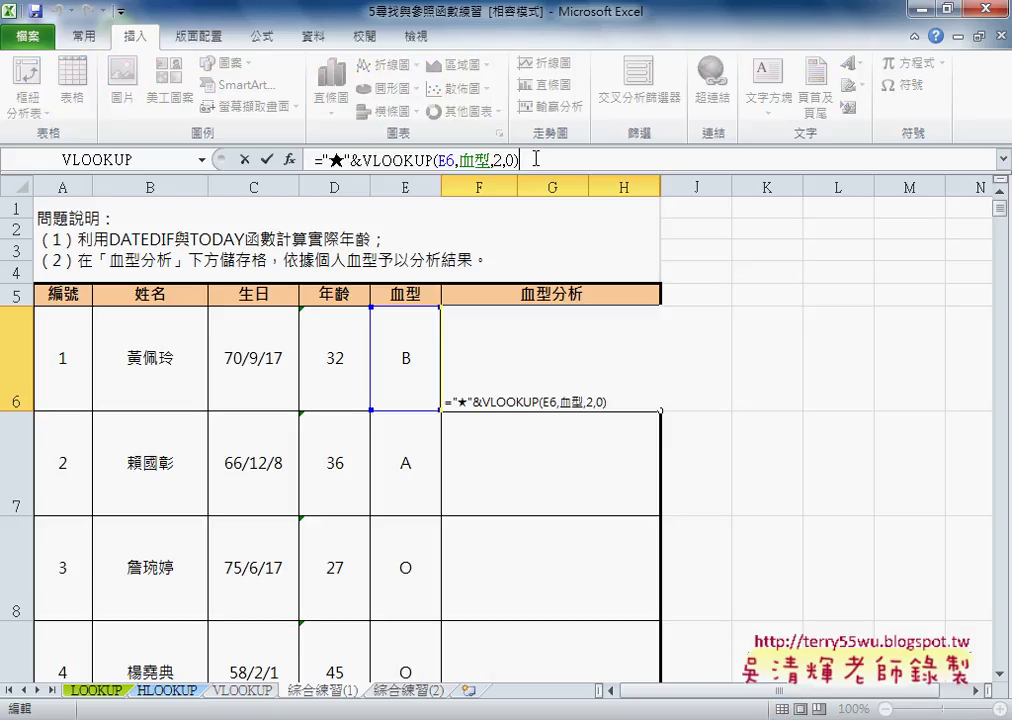
type("&")
key("ctrl+v")
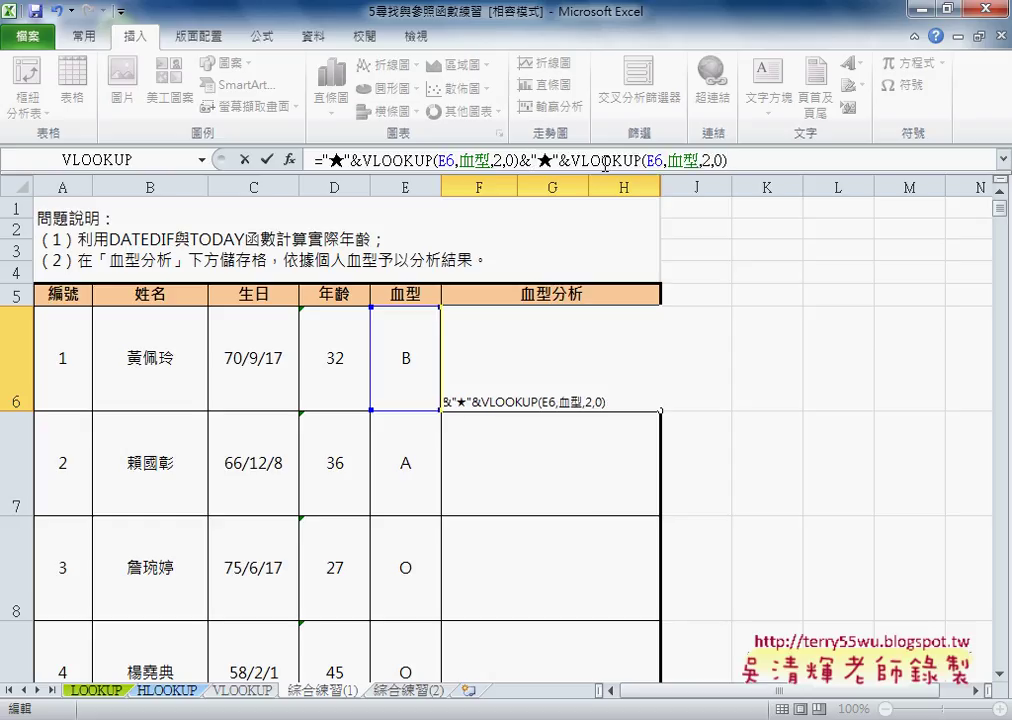
double_click(705, 159)
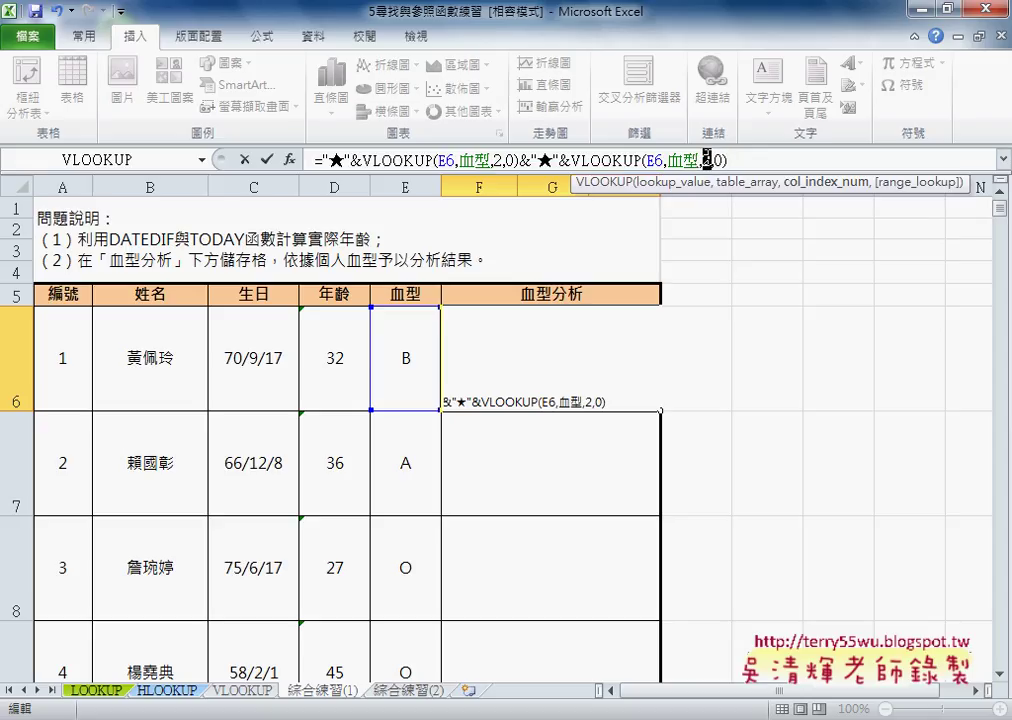
type("3")
left_click(268, 160)
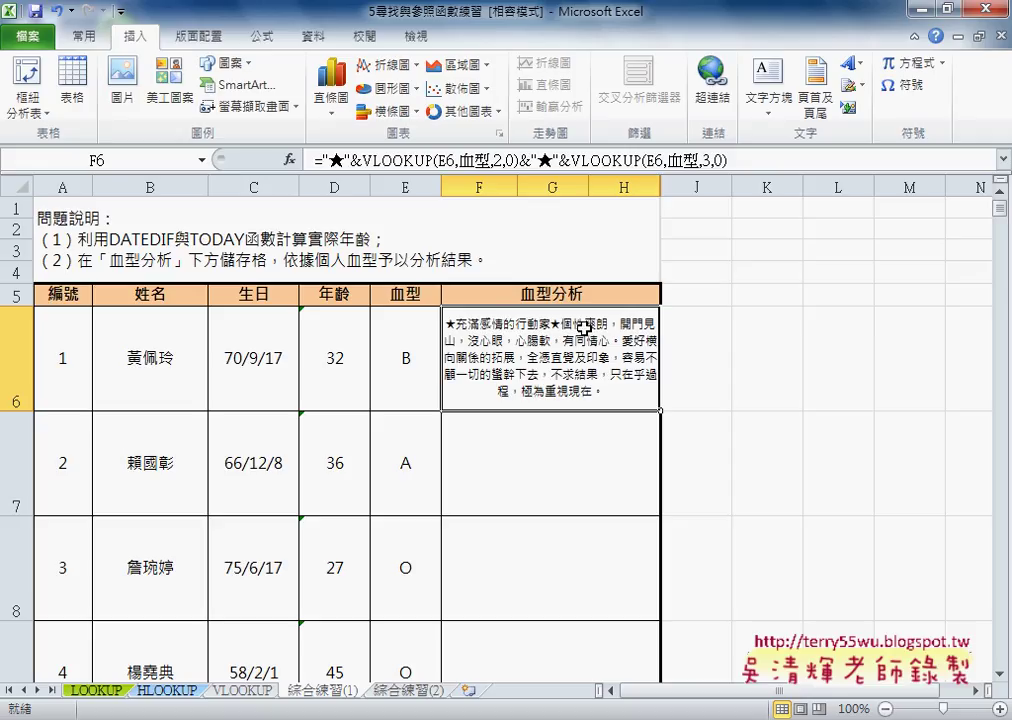
Left-align F6's text and copy its formula down through F25.
left_click(82, 38)
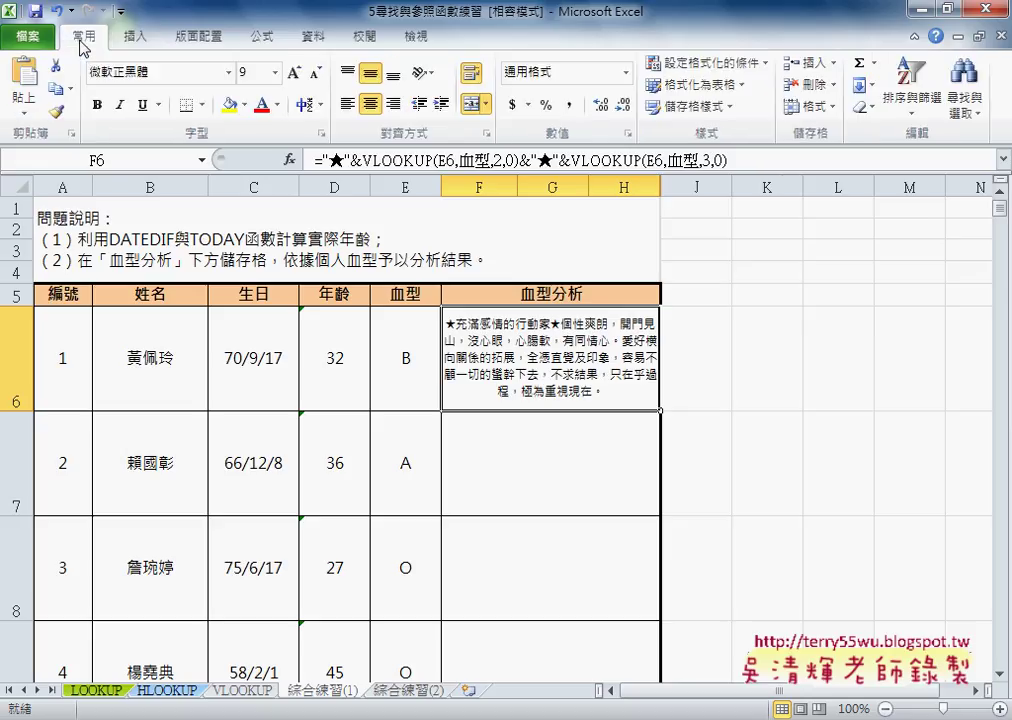
left_click(352, 117)
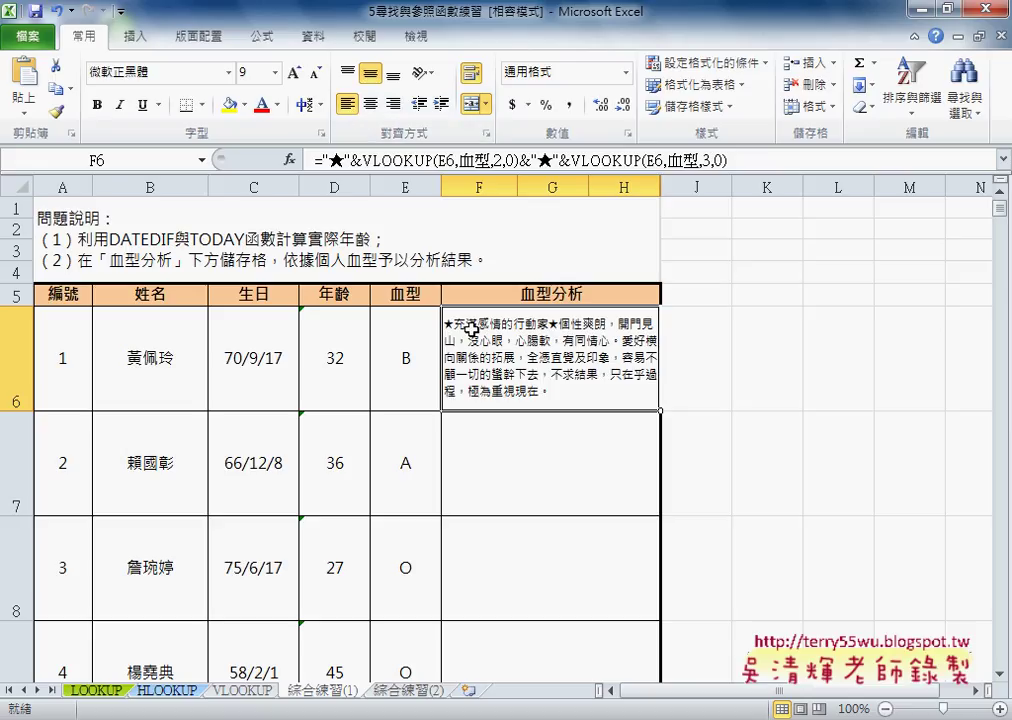
double_click(659, 413)
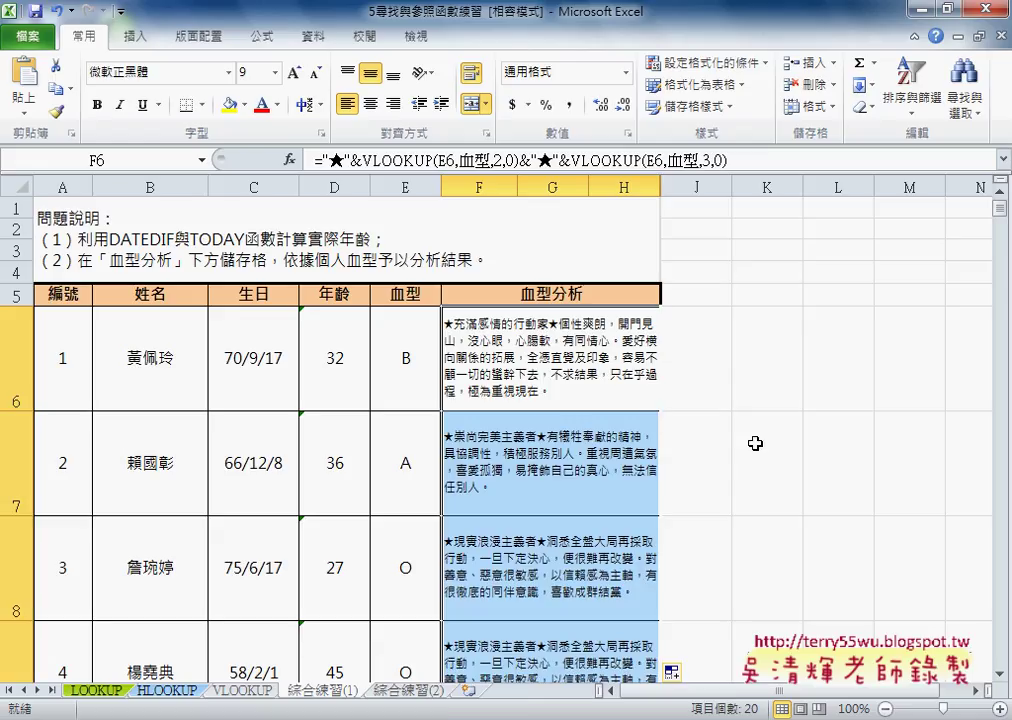
left_click(593, 368)
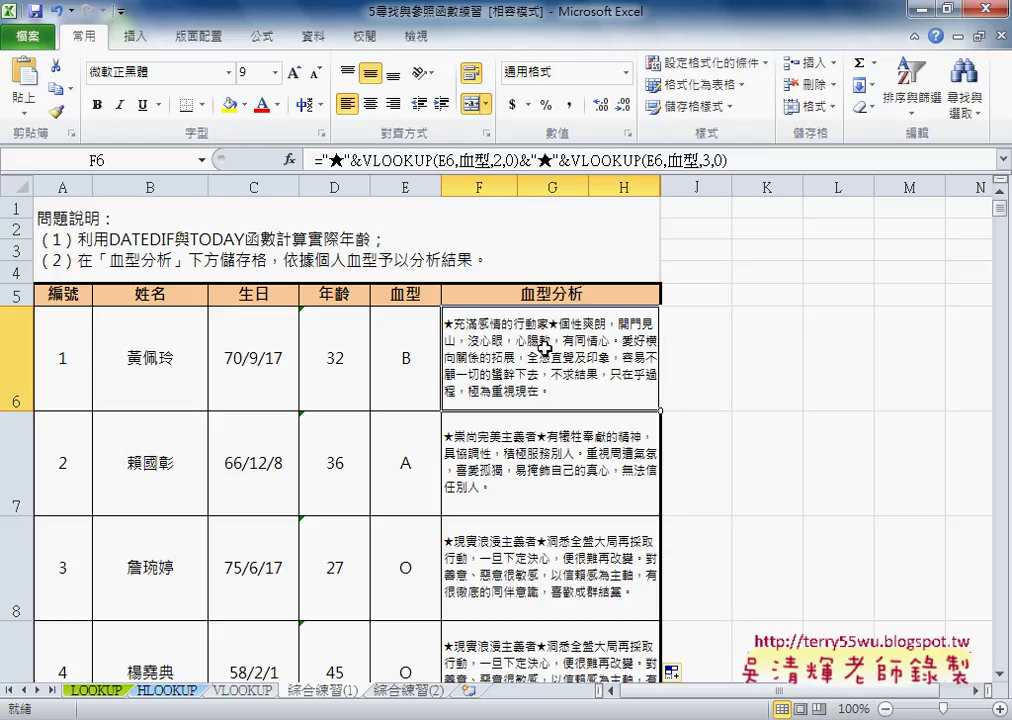
key("ctrl+shift+Down")
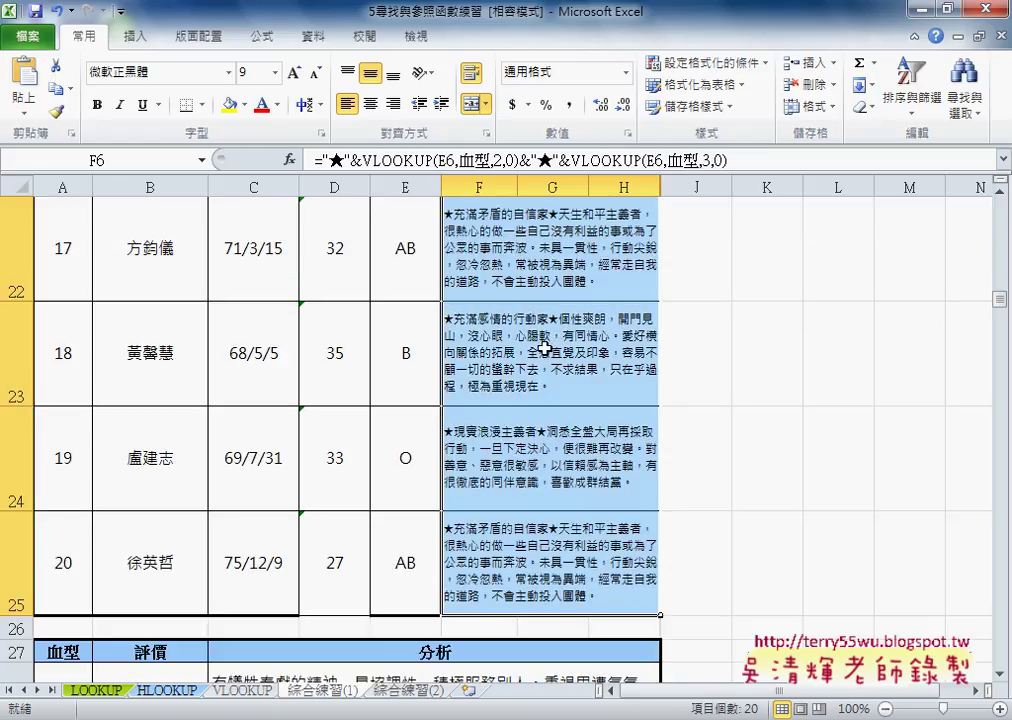
key("ctrl+c")
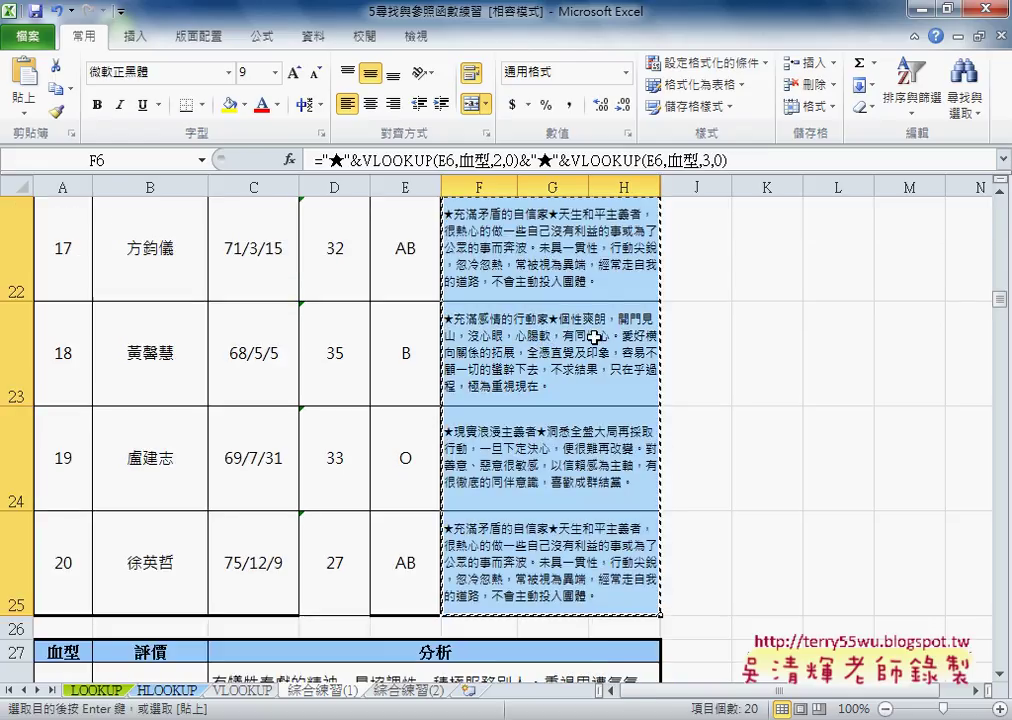
right_click(597, 313)
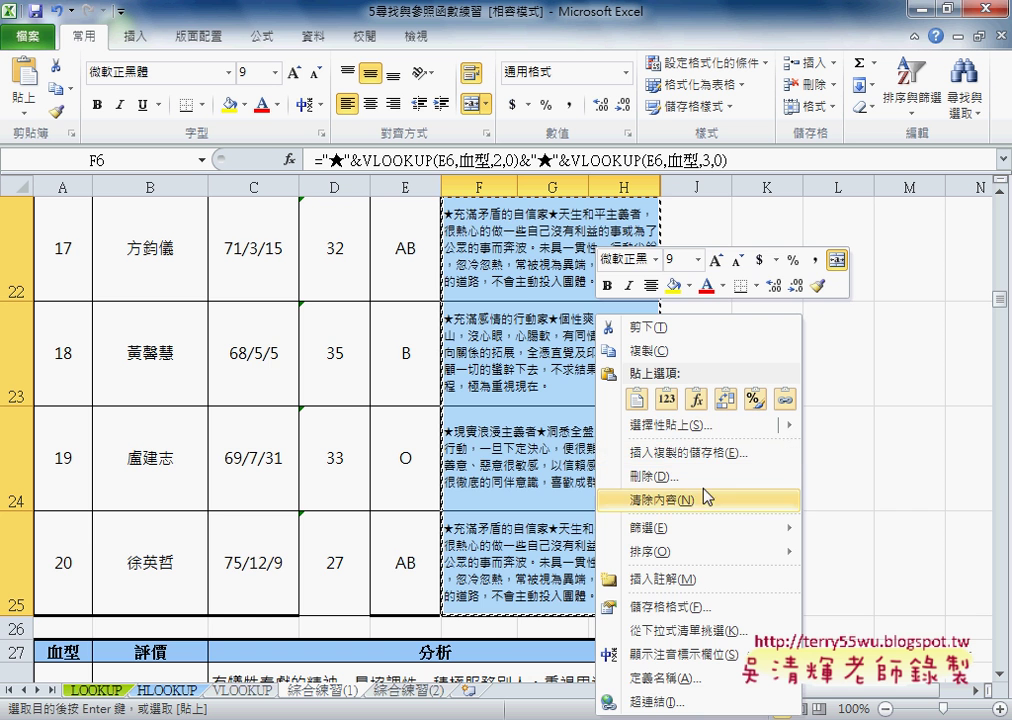
mouse_move(672, 425)
left_click(843, 607)
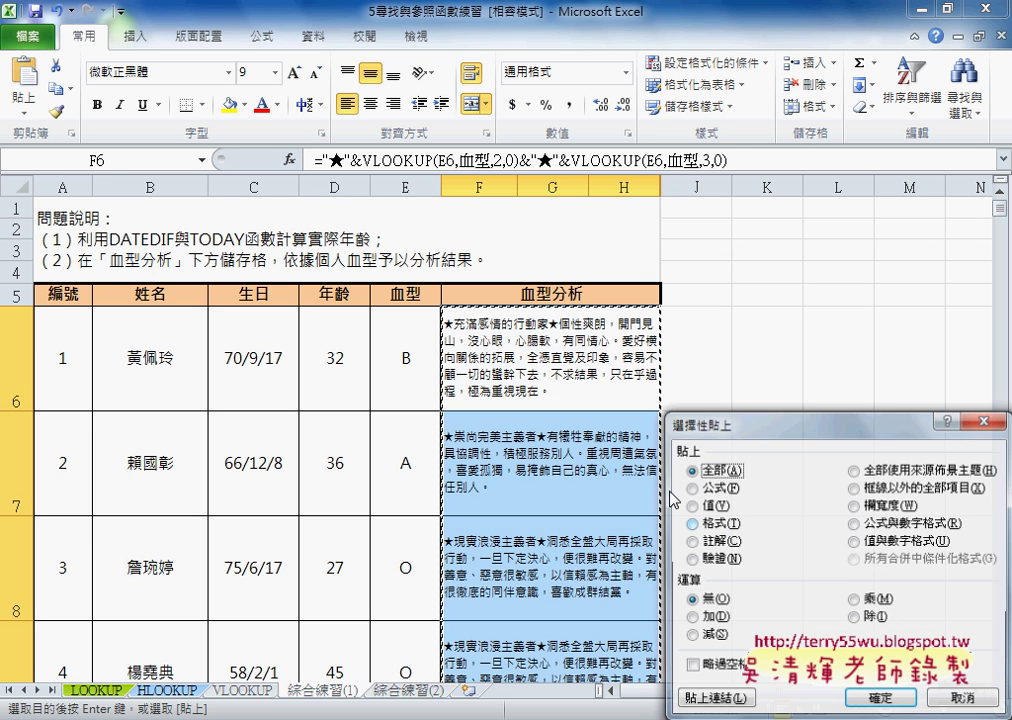
left_click(706, 523)
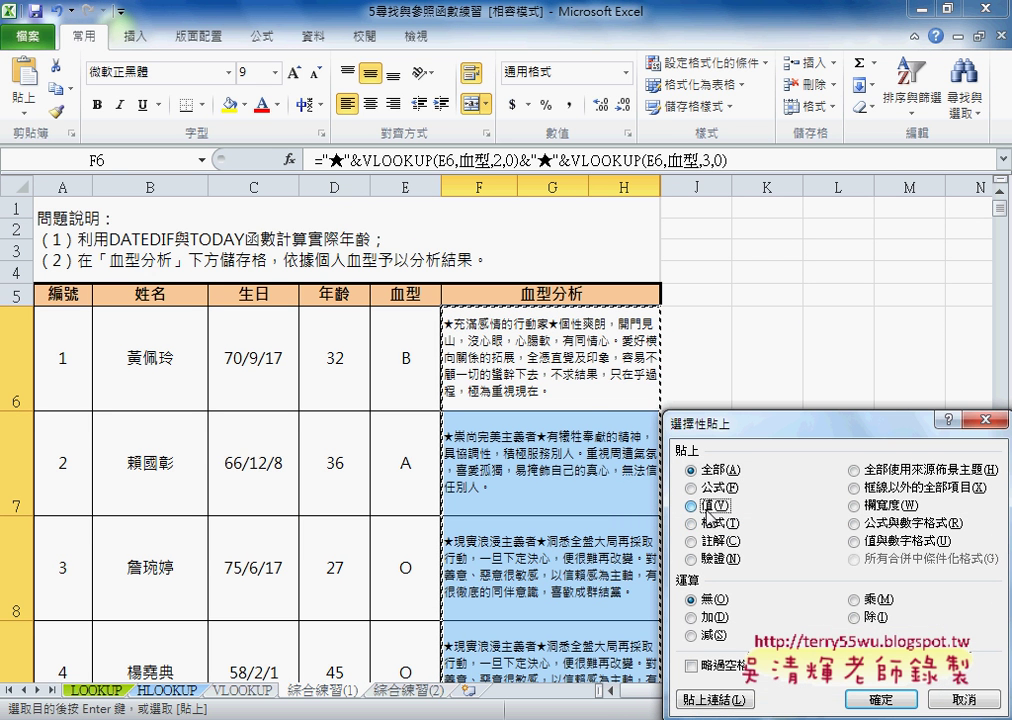
left_click(880, 700)
left_click(552, 357)
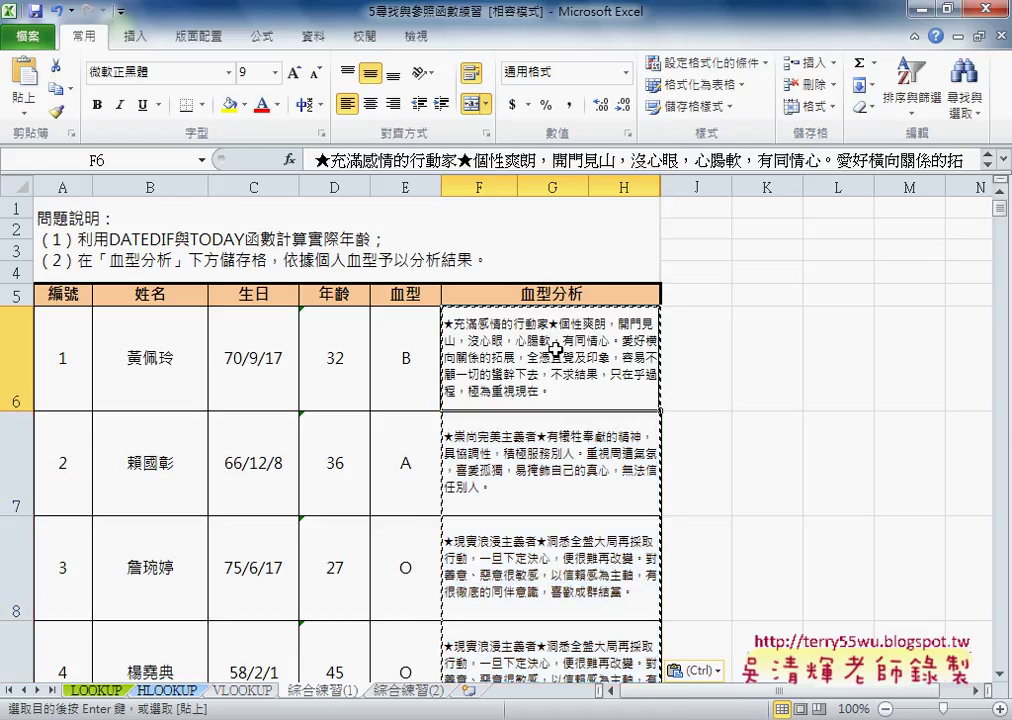
double_click(553, 327)
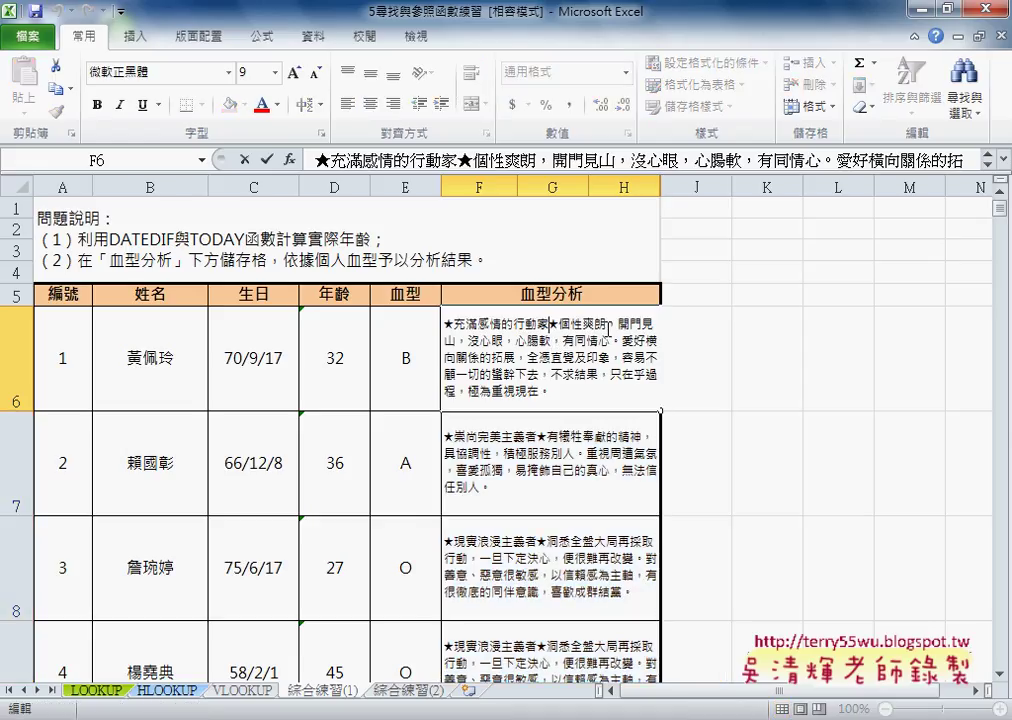
key("alt")
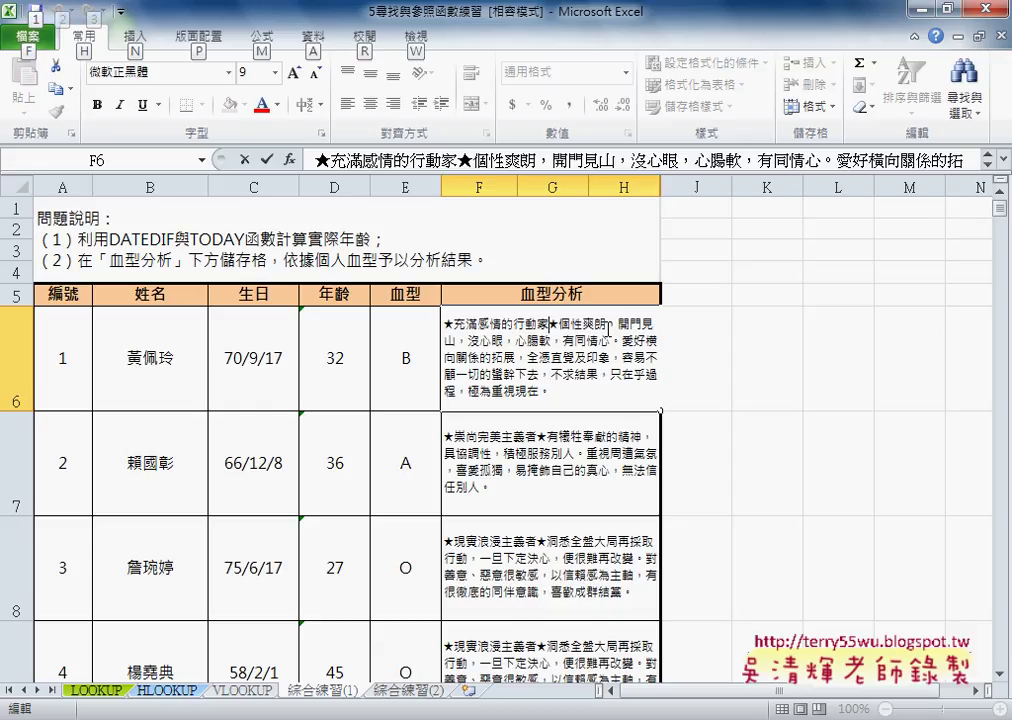
key("alt+Return")
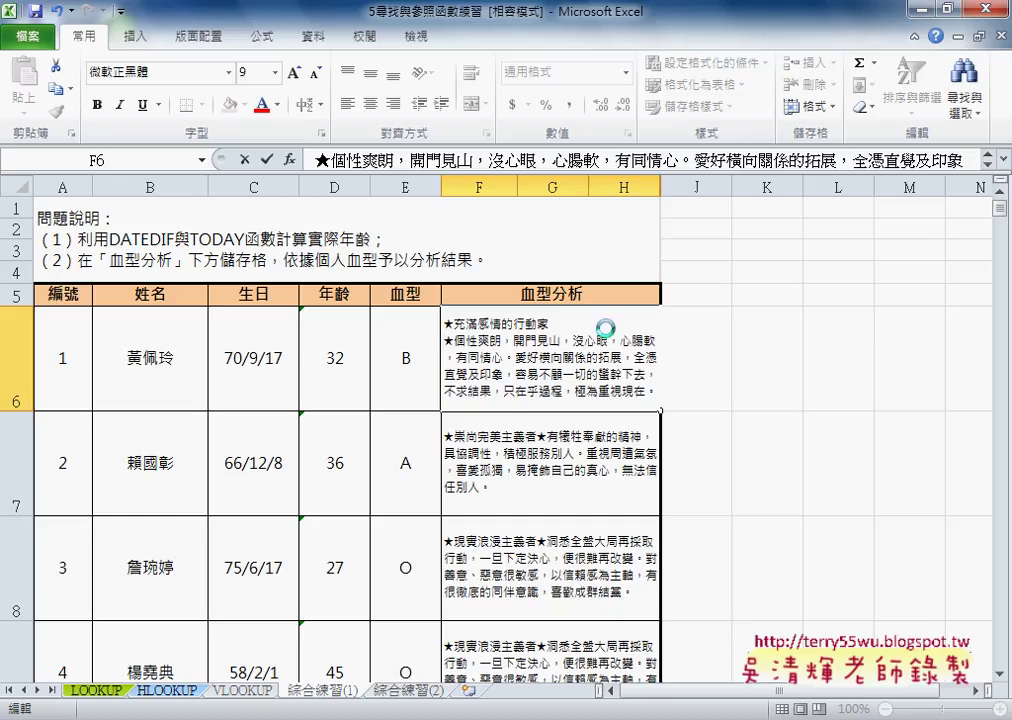
key("BackSpace")
key("alt+Return")
key("BackSpace")
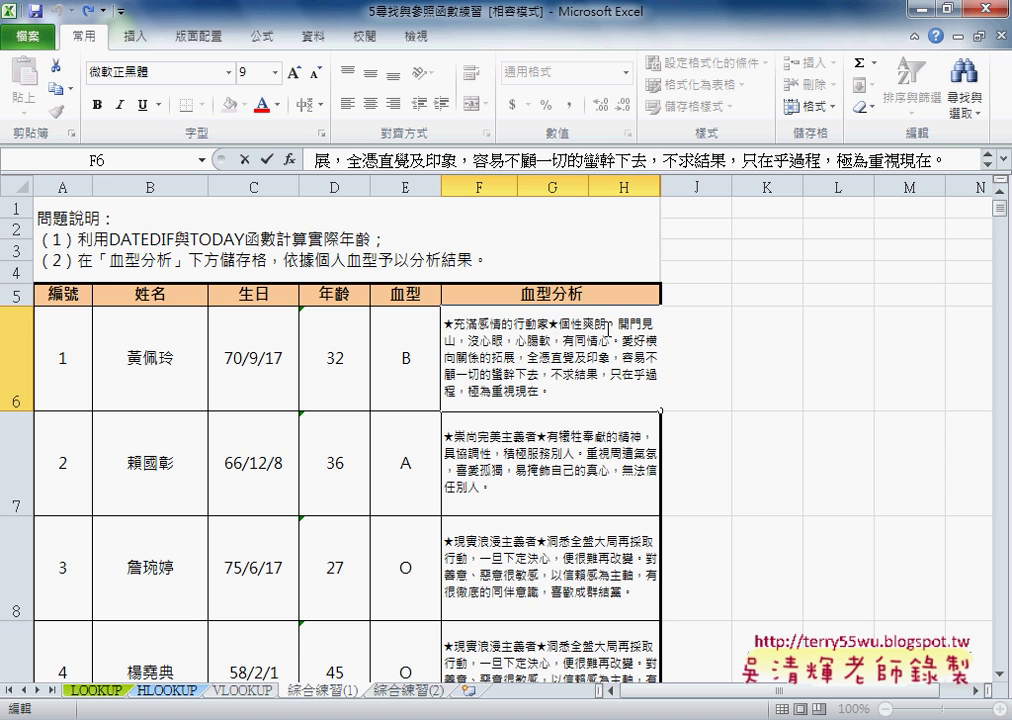
key("alt+Return")
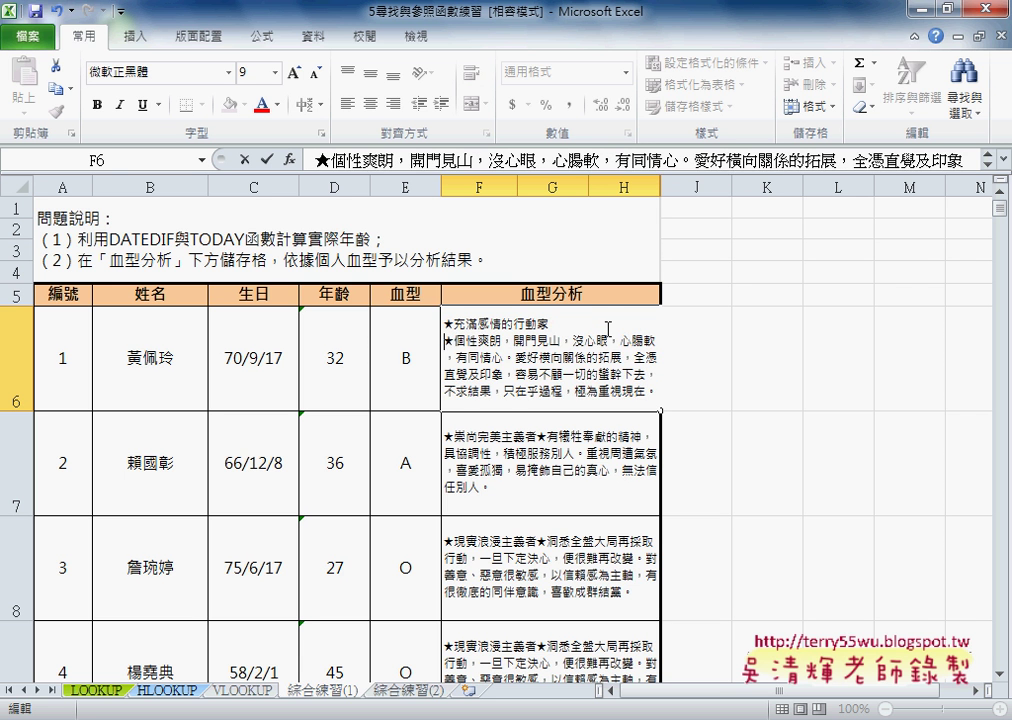
key("BackSpace")
key("ctrl+Return")
key("ctrl+shift+Down")
key("ctrl+c")
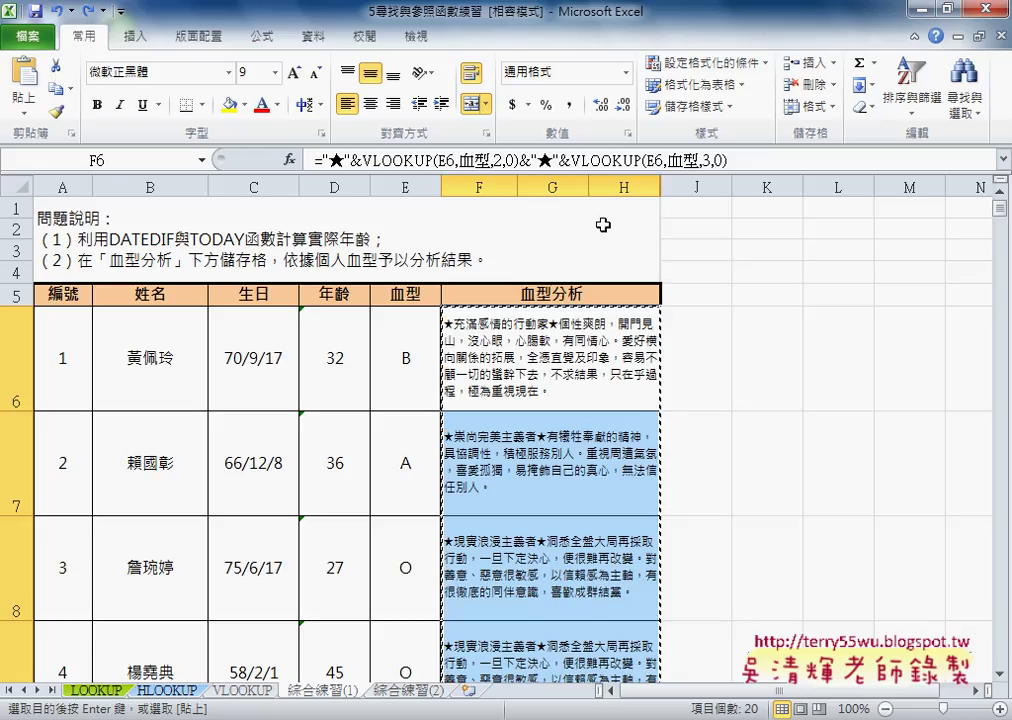
Insert CHAR(10)& before the second "★" lookup in F6's formula.
left_click(533, 160)
key("shift+End")
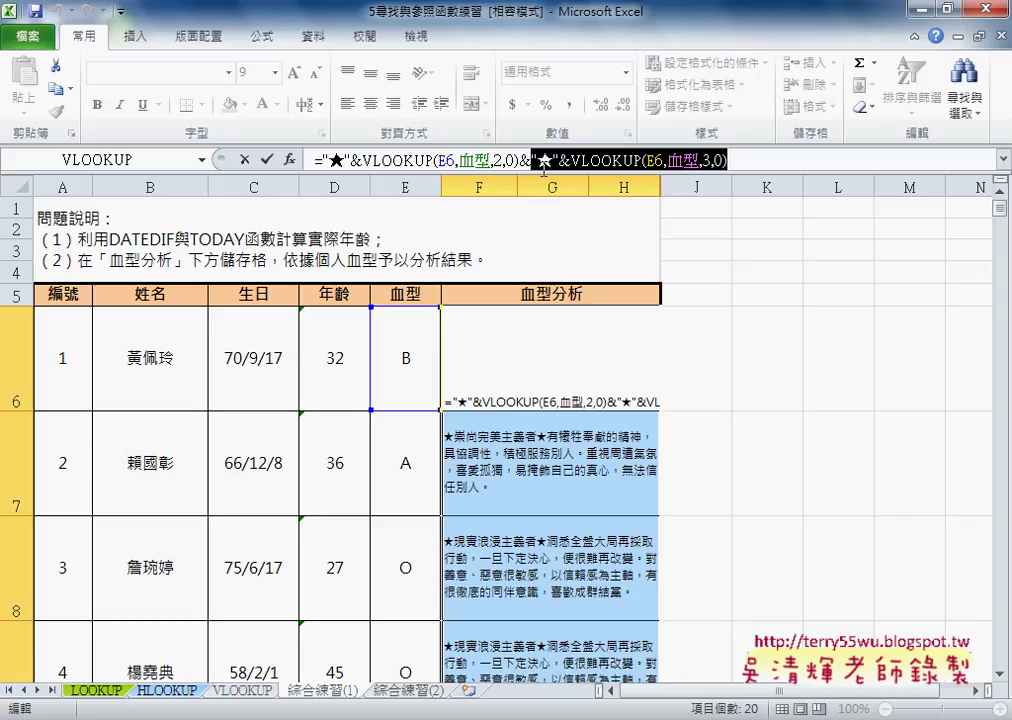
left_click(544, 168)
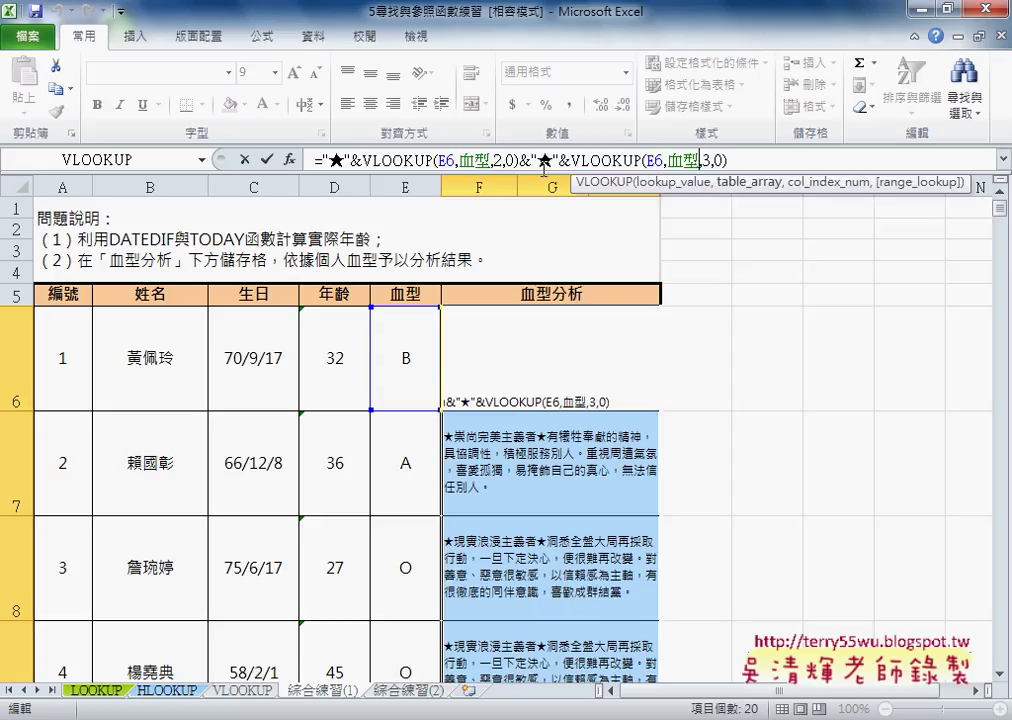
left_click(544, 168)
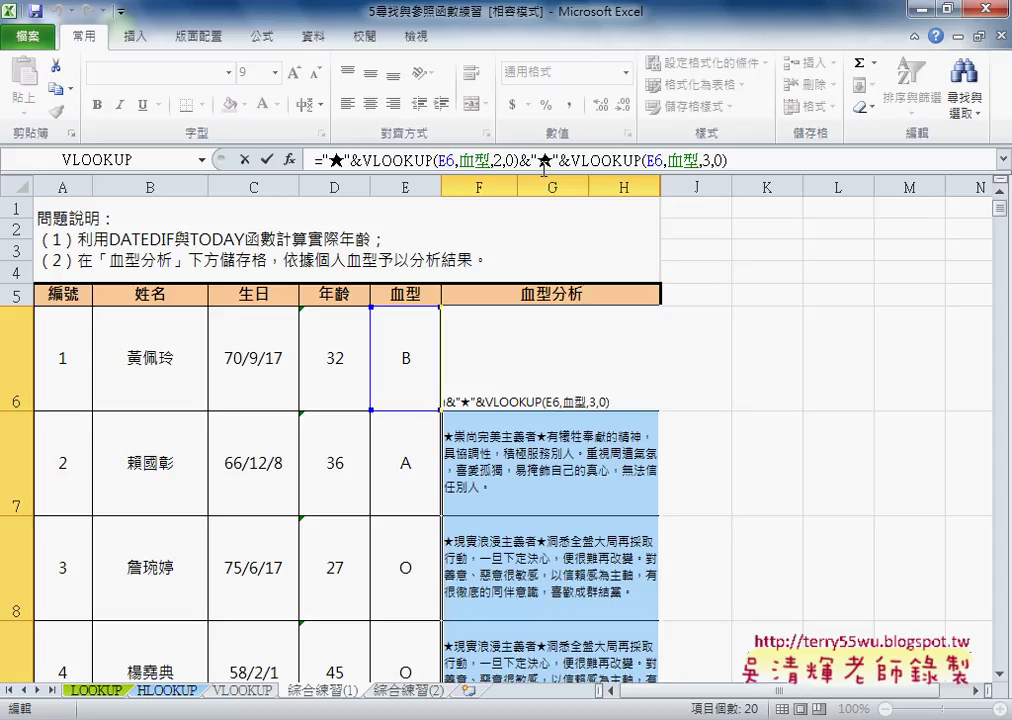
type("C")
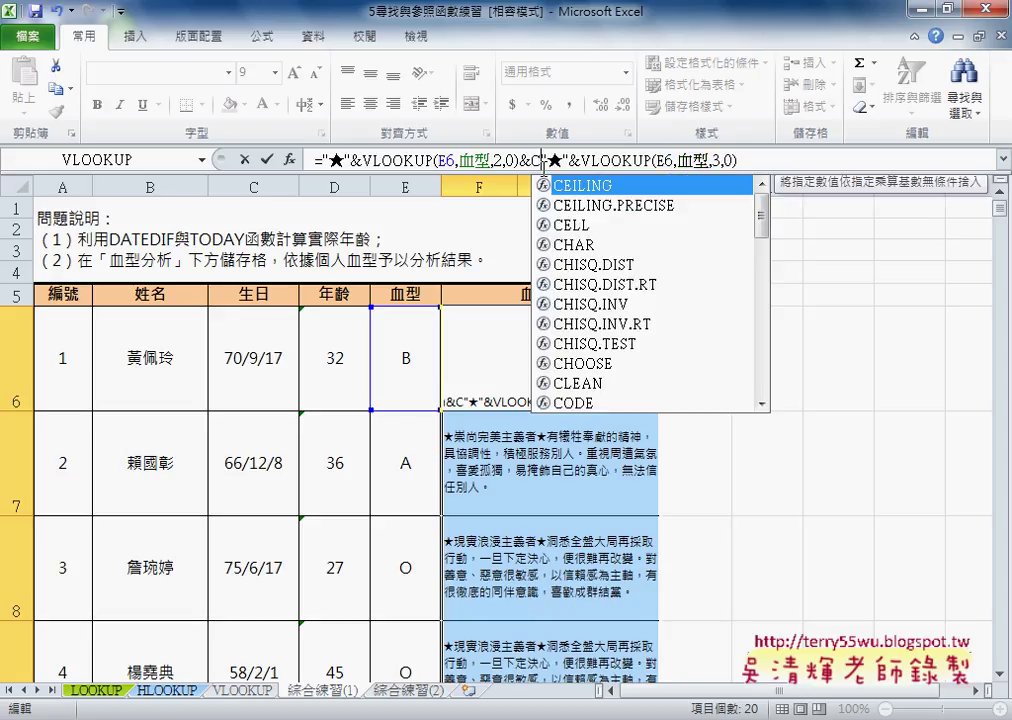
type("HAR")
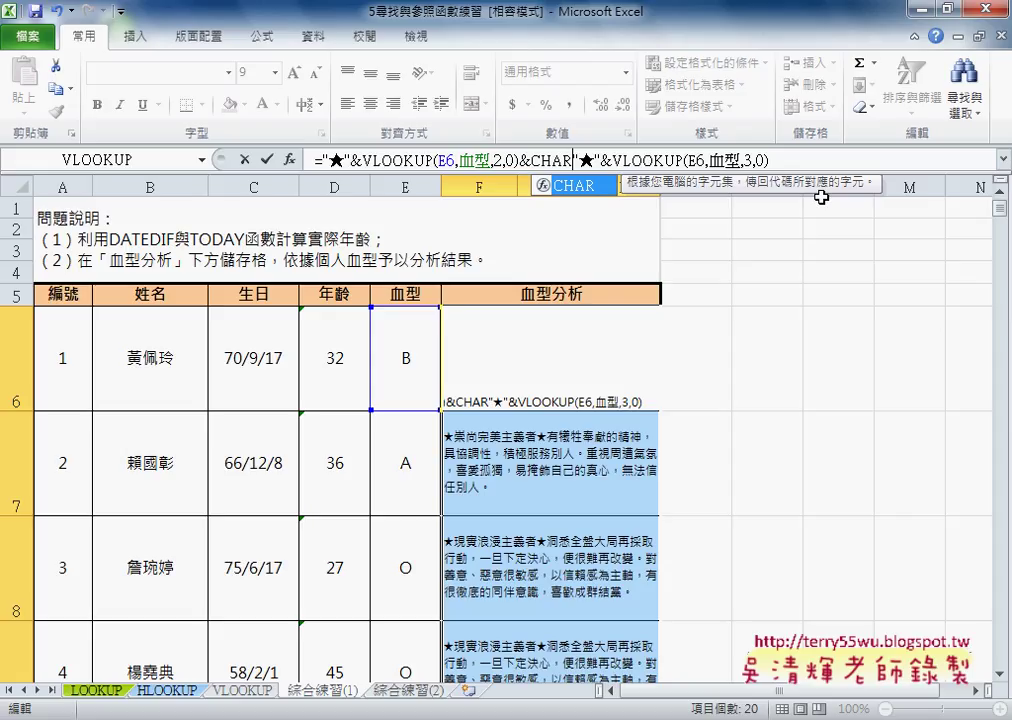
type("(")
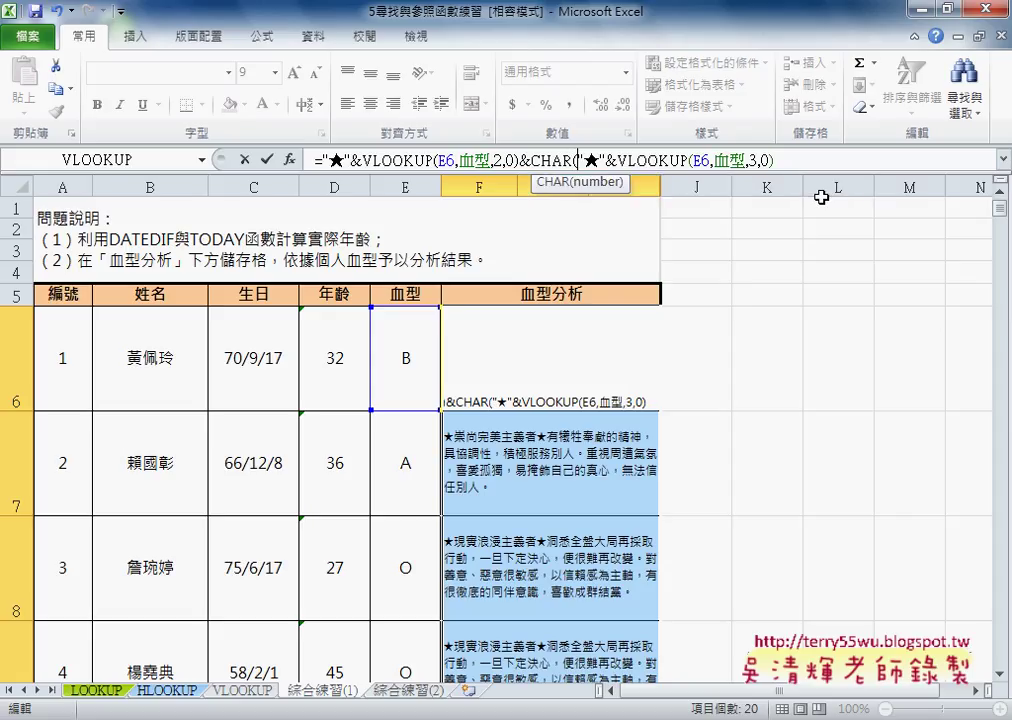
type("10")
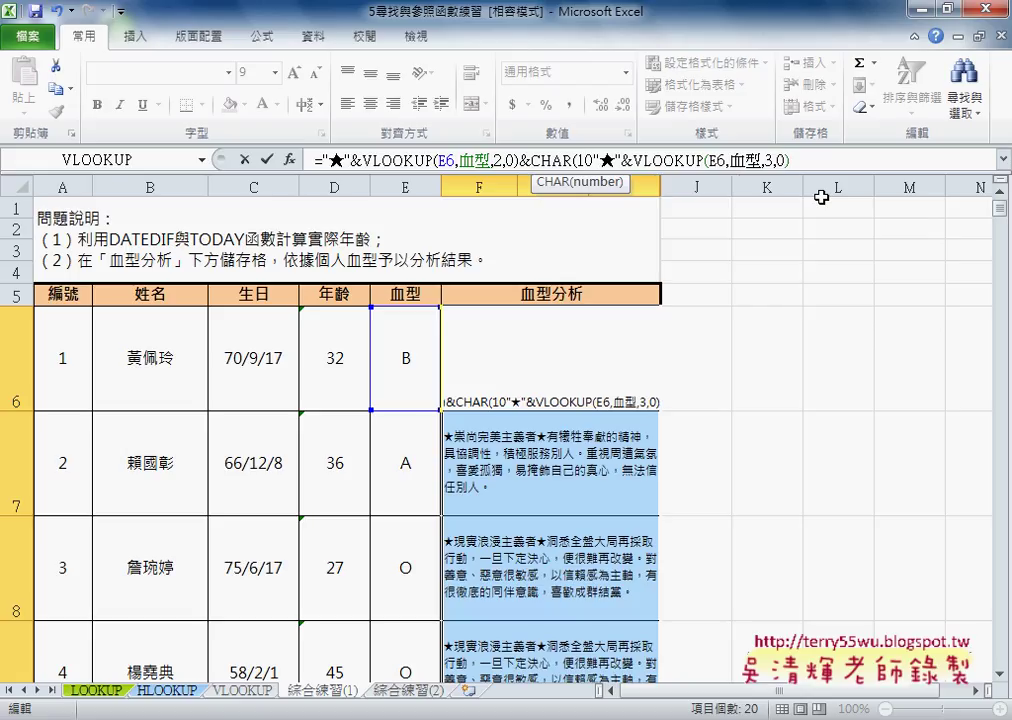
type(")")
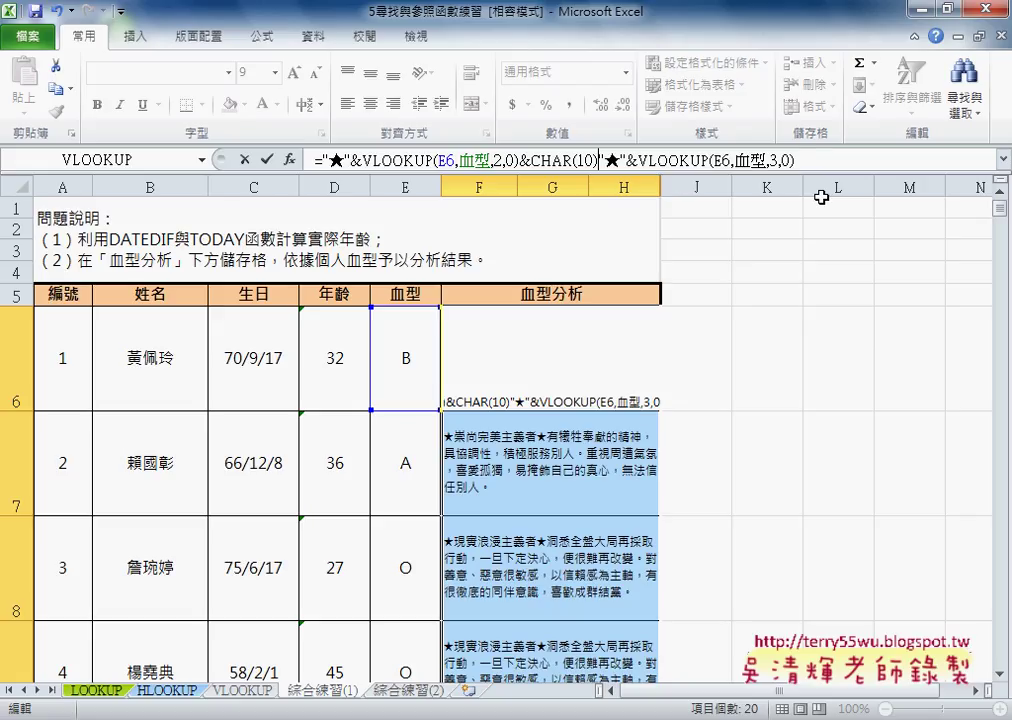
type("&")
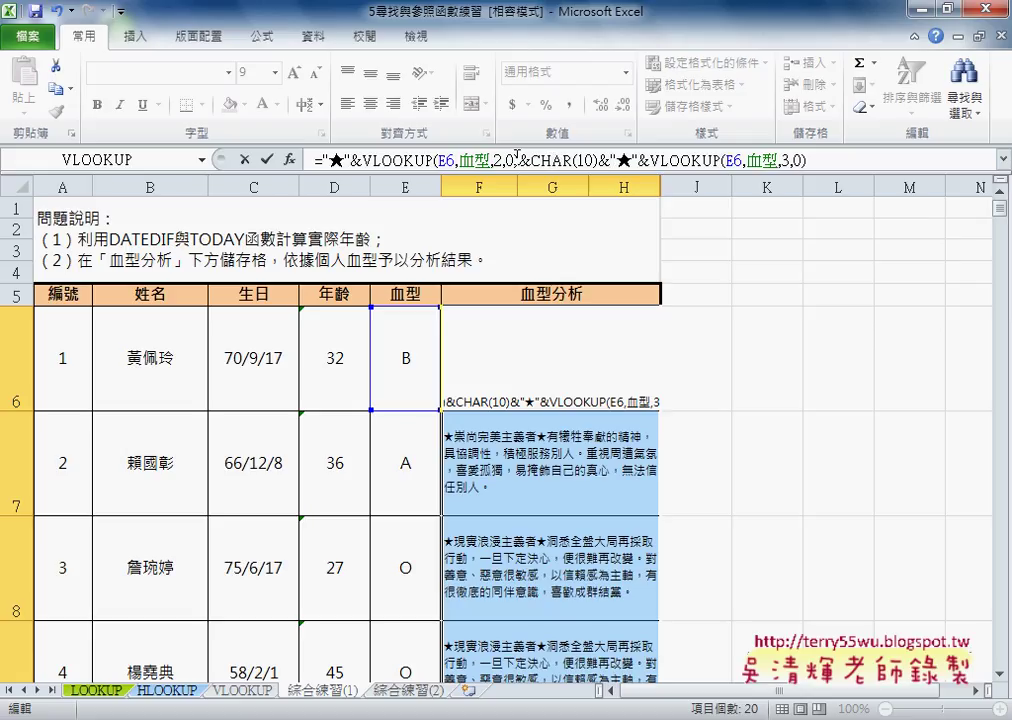
left_click_drag(531, 160, 598, 162)
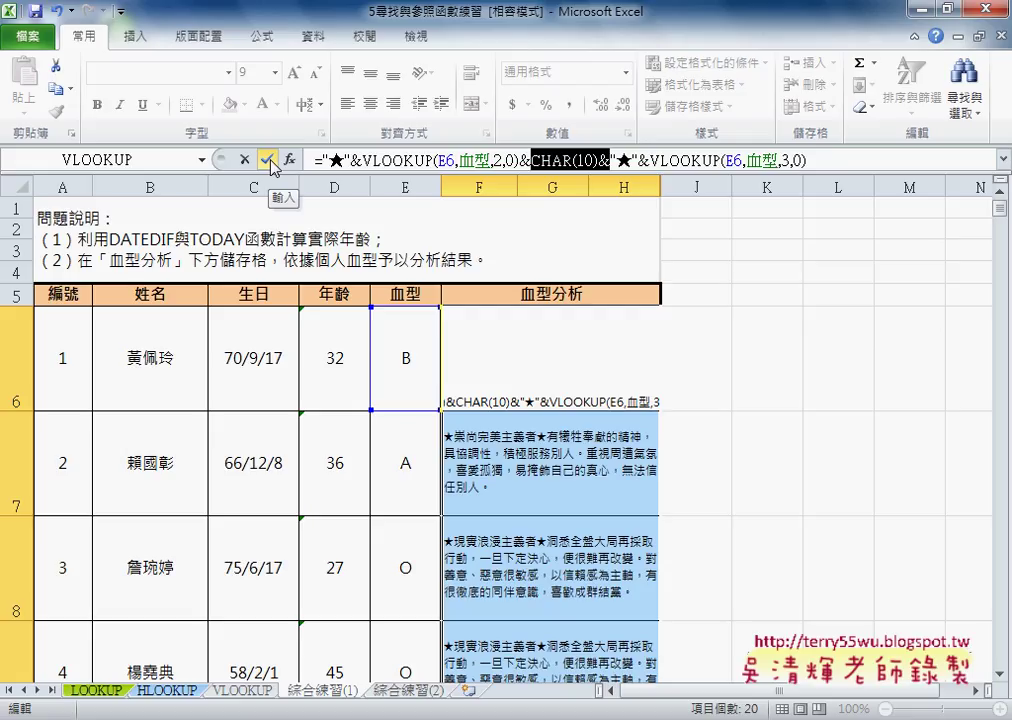
key("Return")
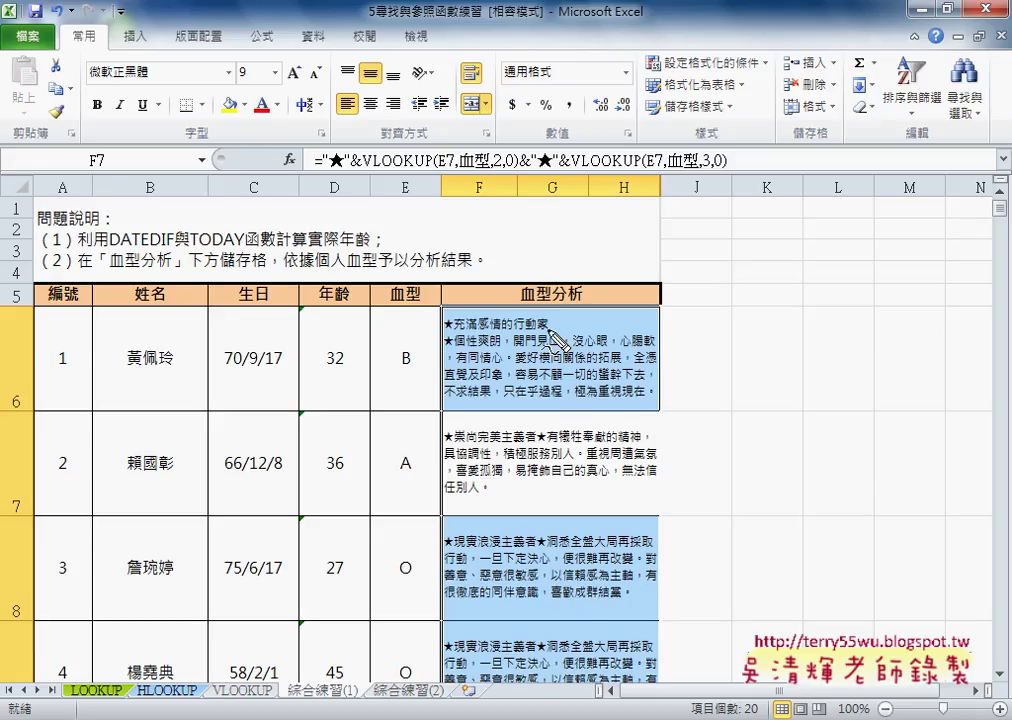
Fill F6's CHAR(10) line-break formula down the 血型分析 column through F25.
left_click(557, 323)
left_click_drag(557, 325, 563, 322)
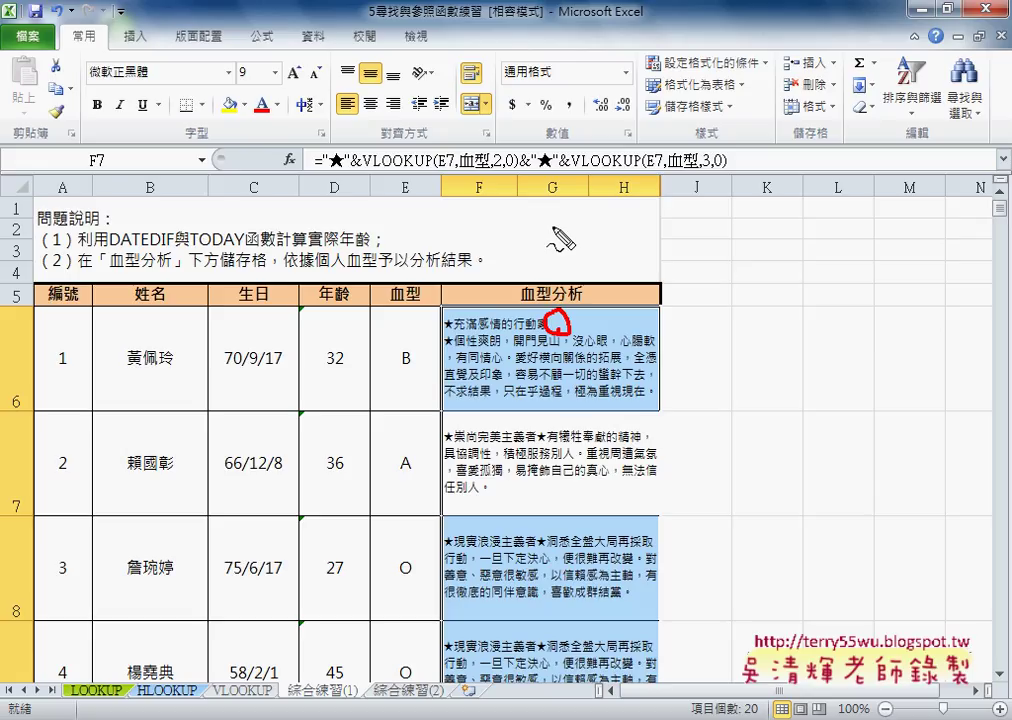
key("Escape")
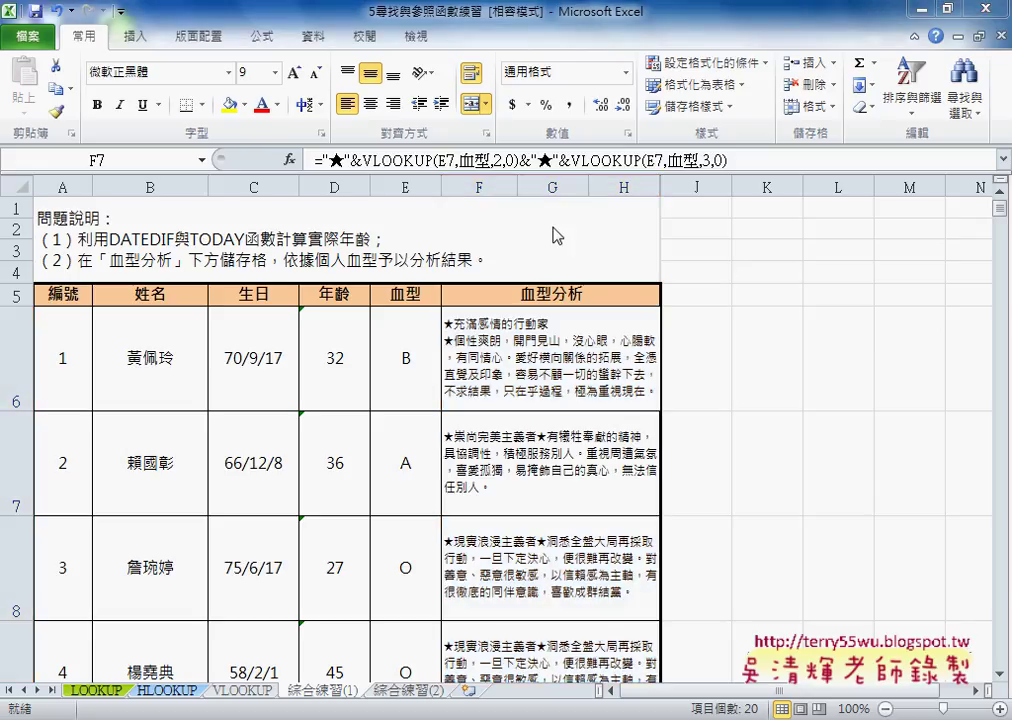
left_click(544, 340)
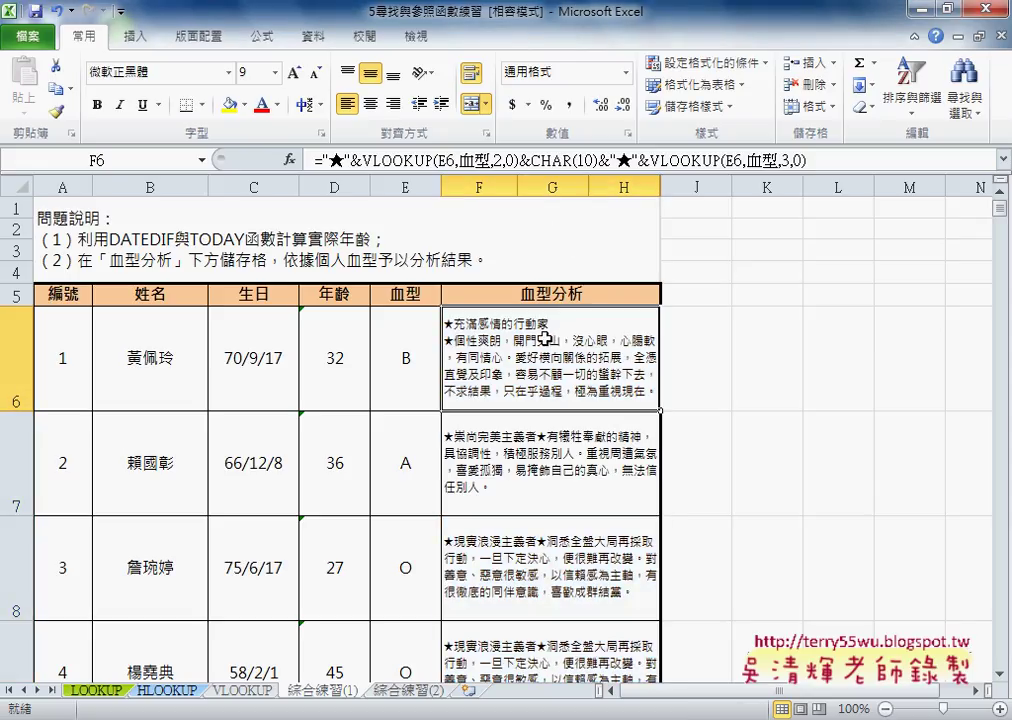
left_click(661, 413)
scroll(688, 425, "down", 1)
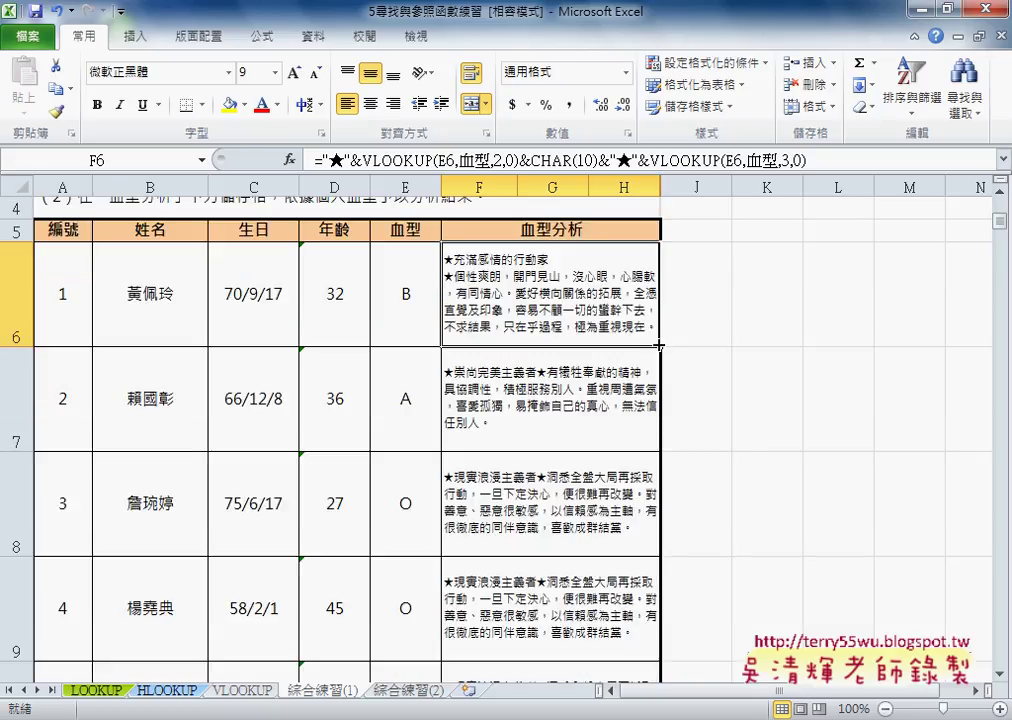
left_click_drag(659, 345, 661, 616)
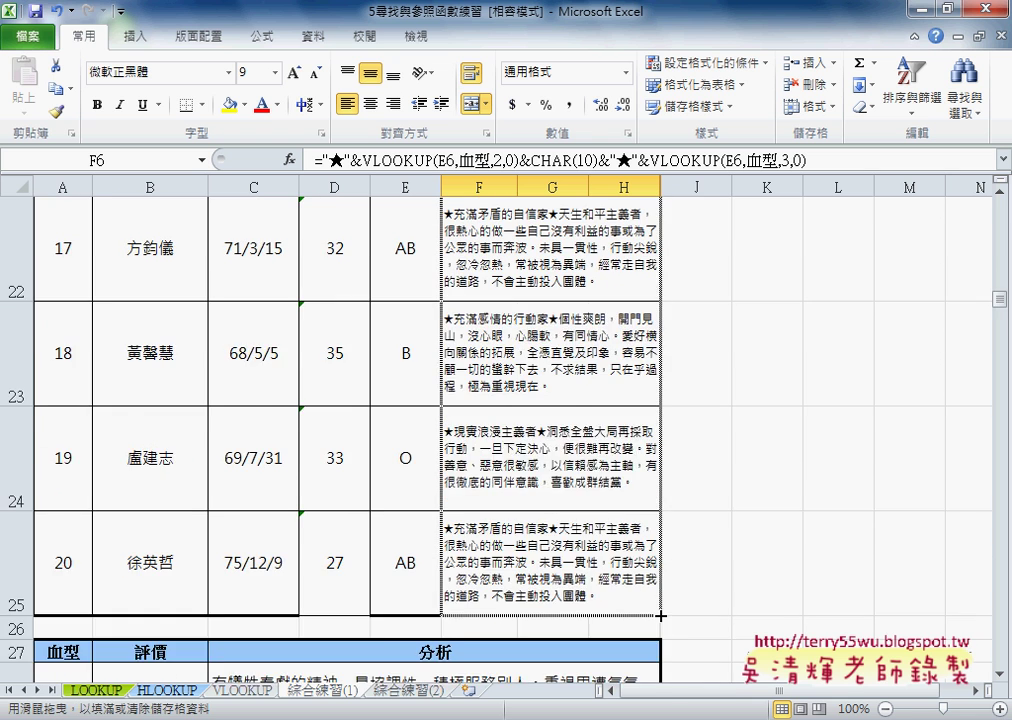
left_click_drag(661, 616, 660, 300)
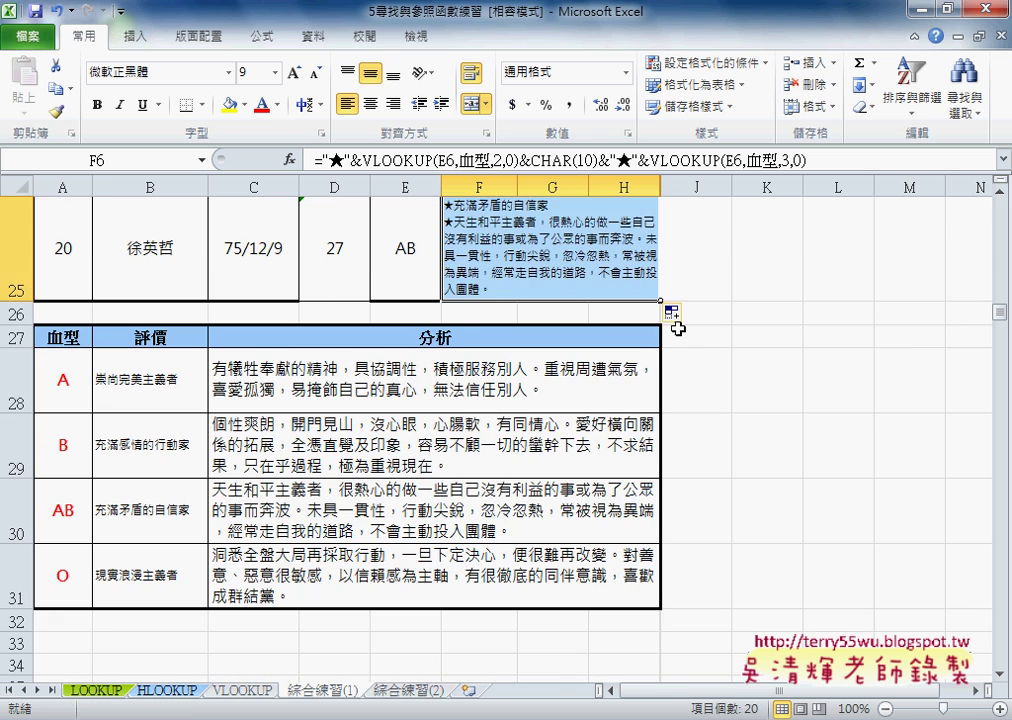
scroll(677, 330, "up", 4)
scroll(677, 330, "up", 4)
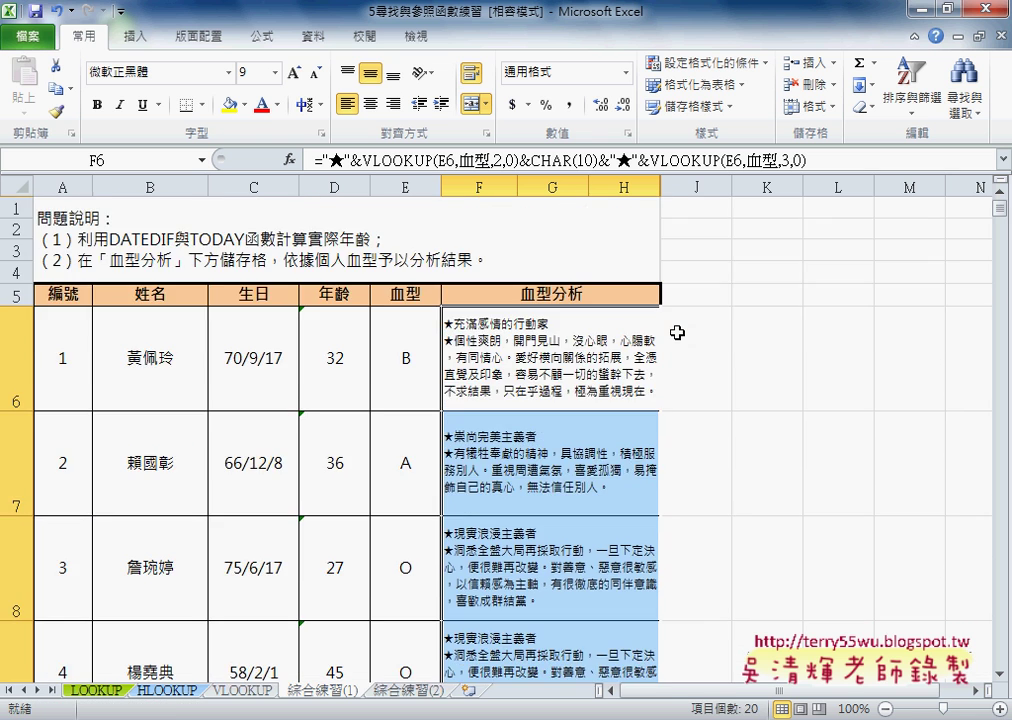
Check the copied formula in F7, then select the blood-type table A28:I31 without its header.
left_click(593, 458)
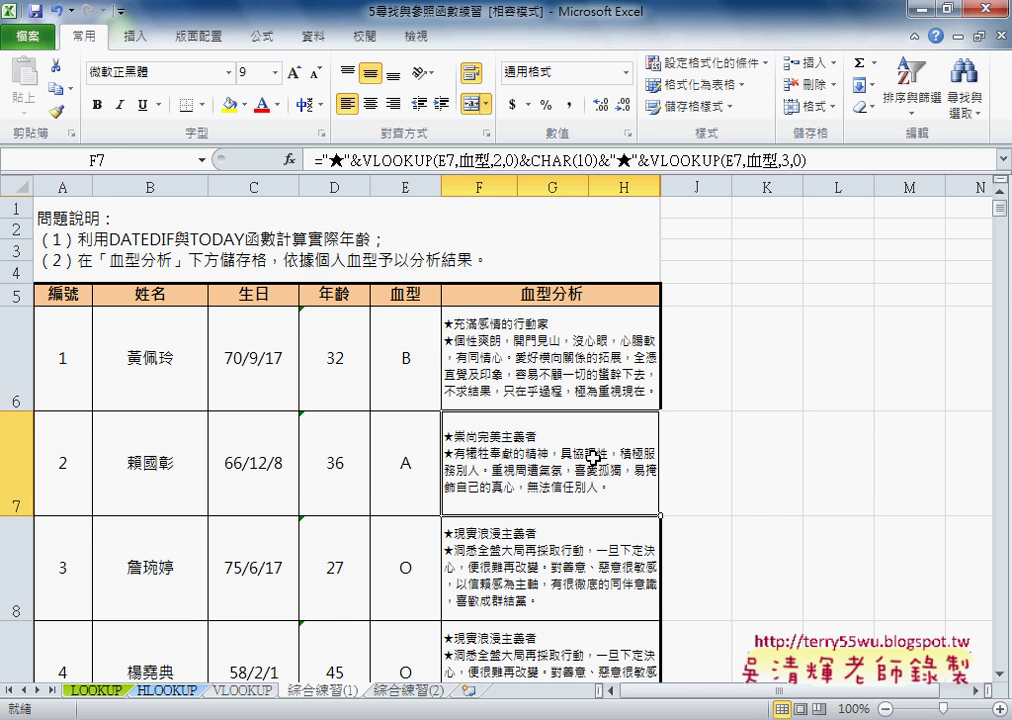
scroll(593, 458, "down", 1)
scroll(593, 458, "down", 2)
scroll(593, 458, "down", 3)
scroll(593, 458, "down", 2)
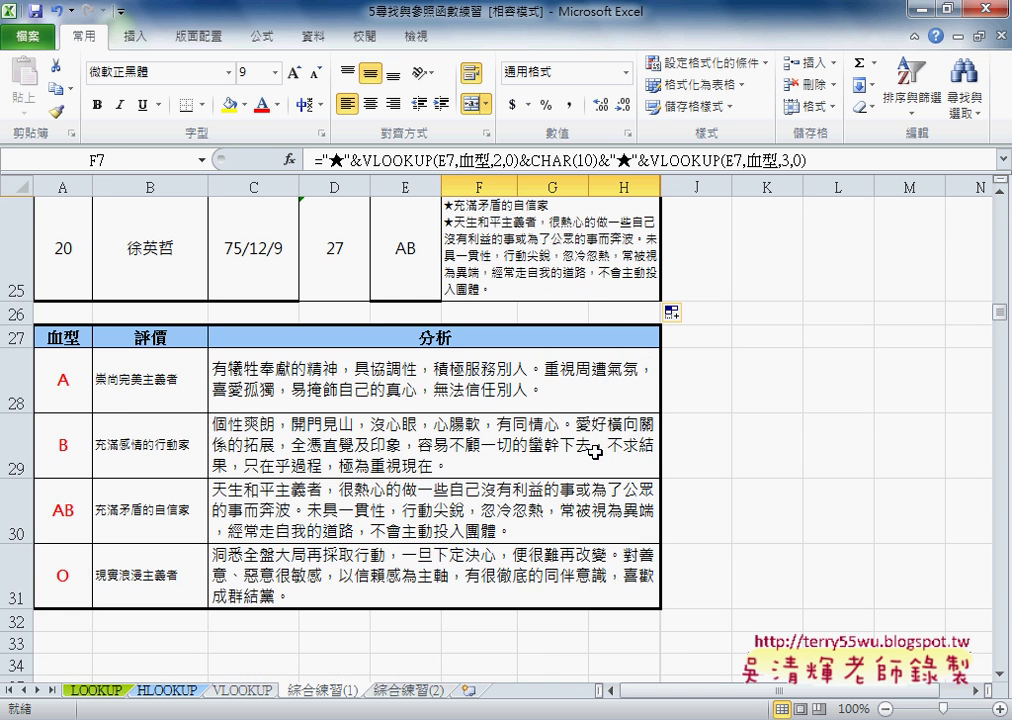
left_click_drag(68, 368, 464, 569)
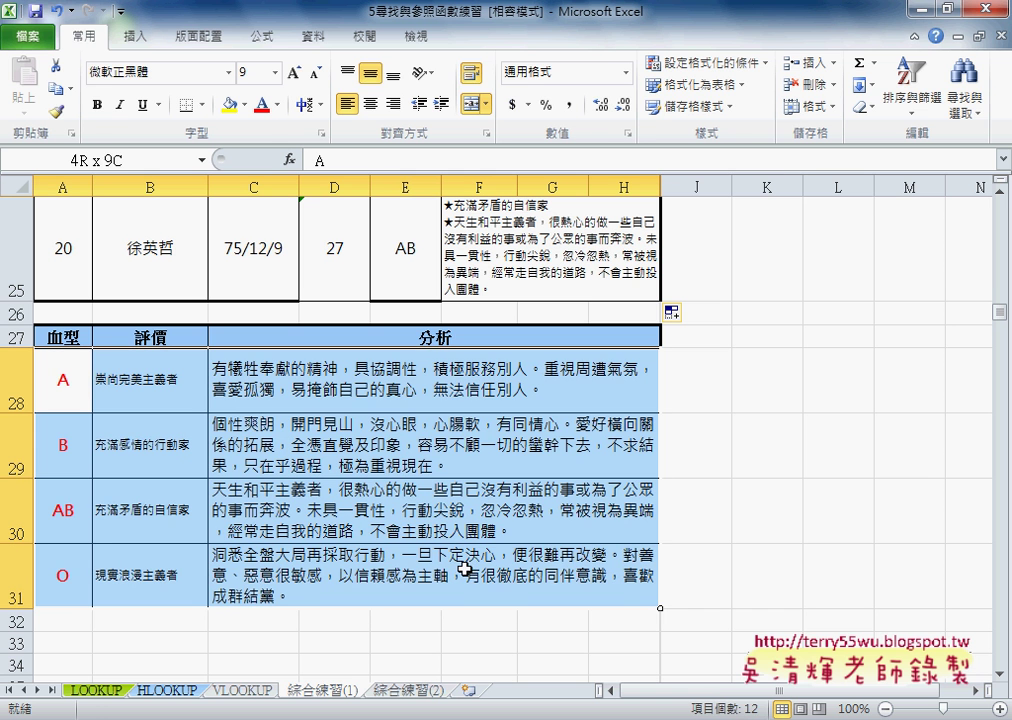
Delete the old 血型 name in Name Manager, leaving F25 showing #NAME?
left_click(264, 40)
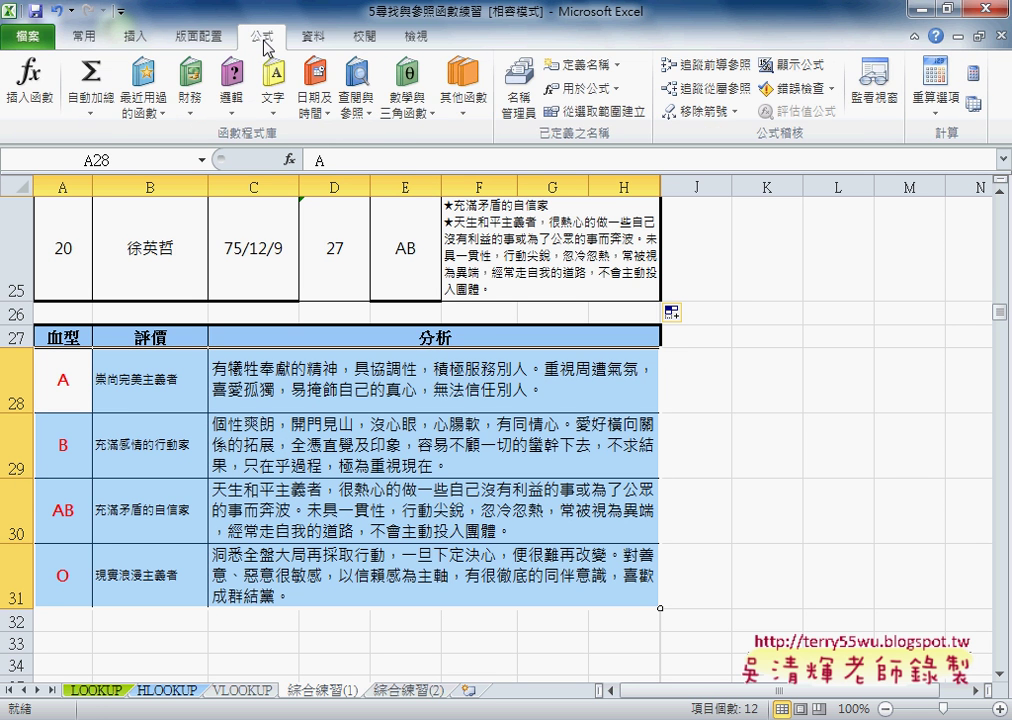
left_click(519, 88)
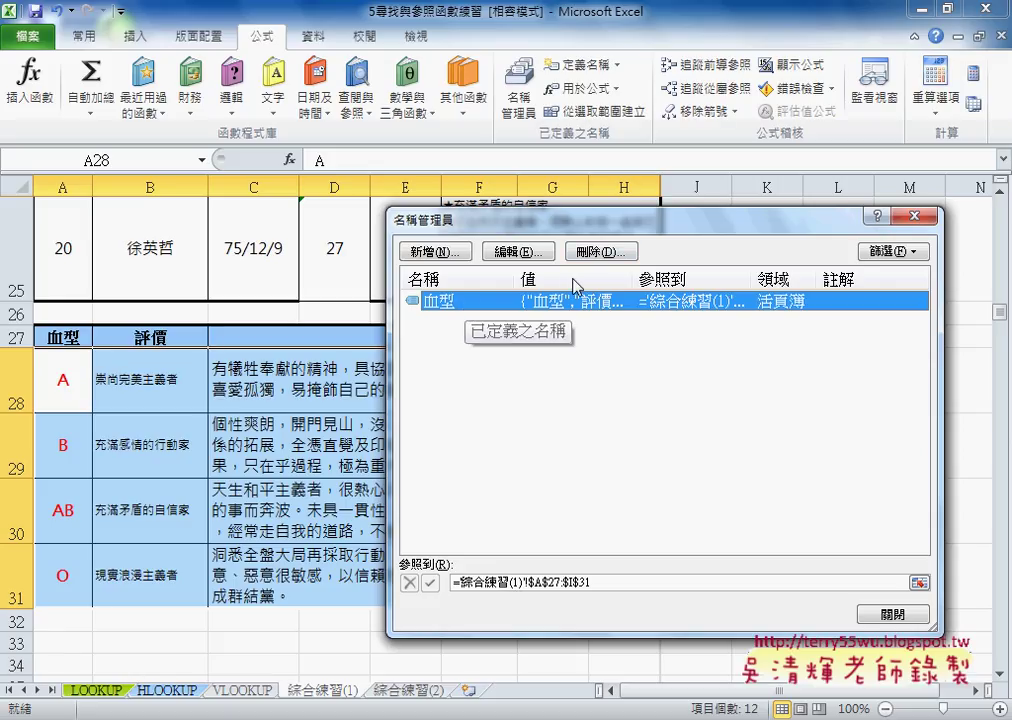
left_click(601, 252)
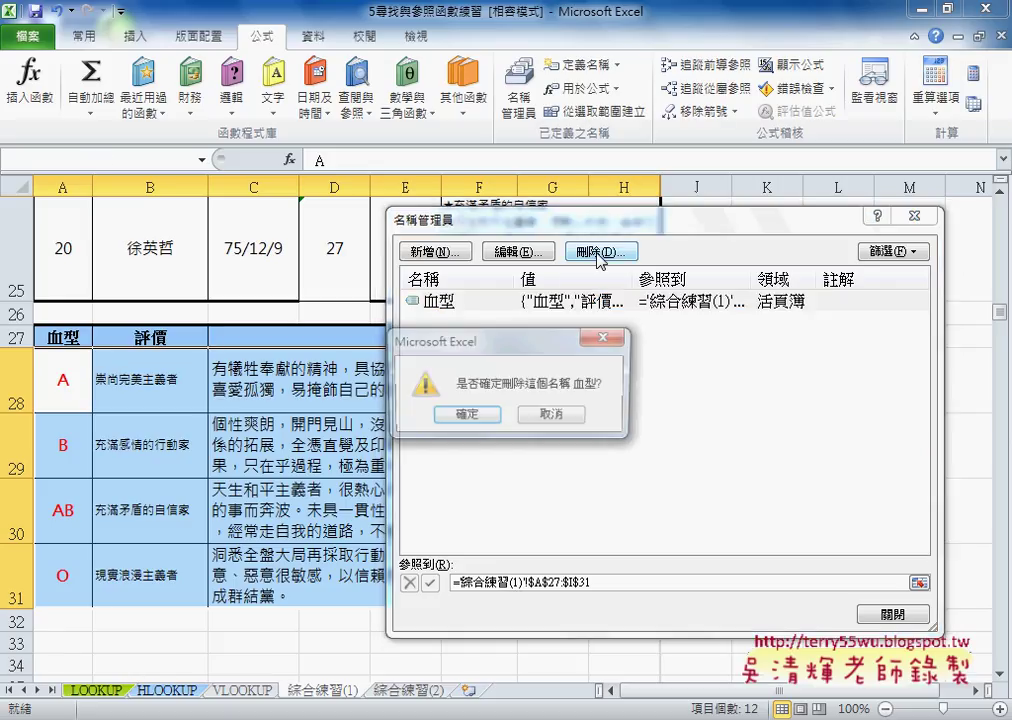
left_click(465, 416)
left_click(902, 613)
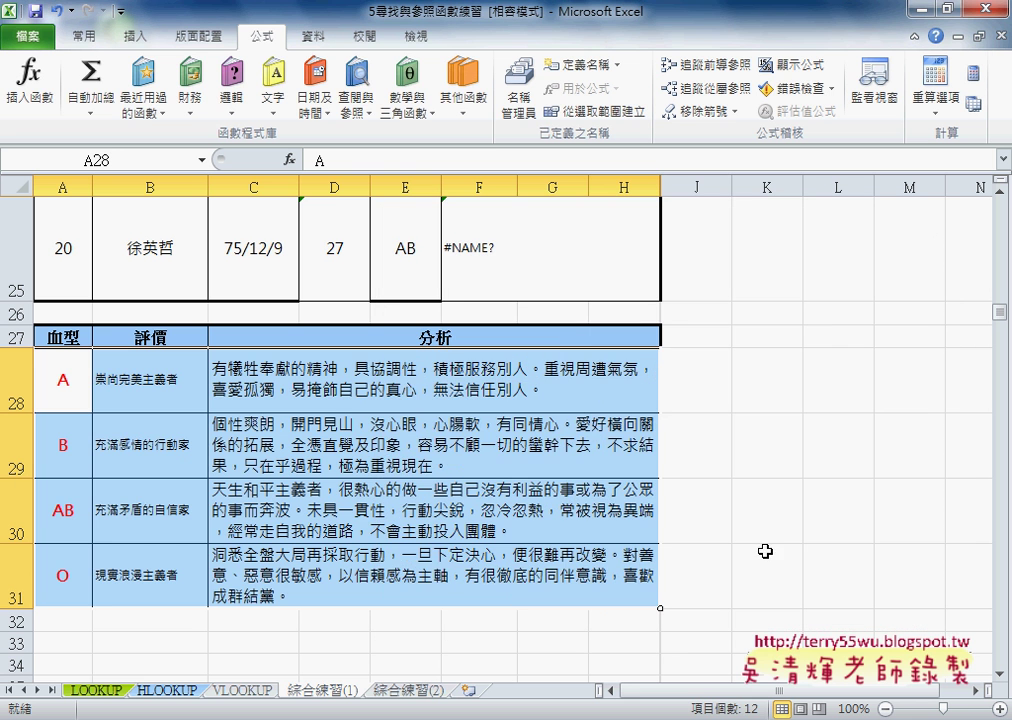
Select the lookup table body A28:I31, excluding the row 27 header.
left_click(187, 363)
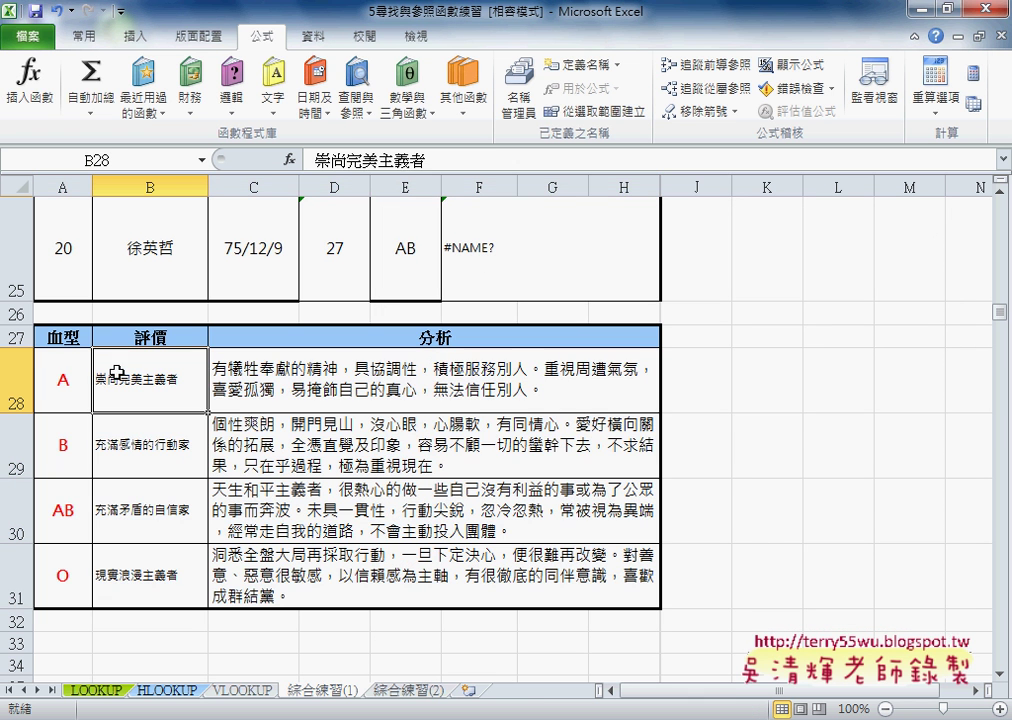
left_click_drag(63, 380, 457, 568)
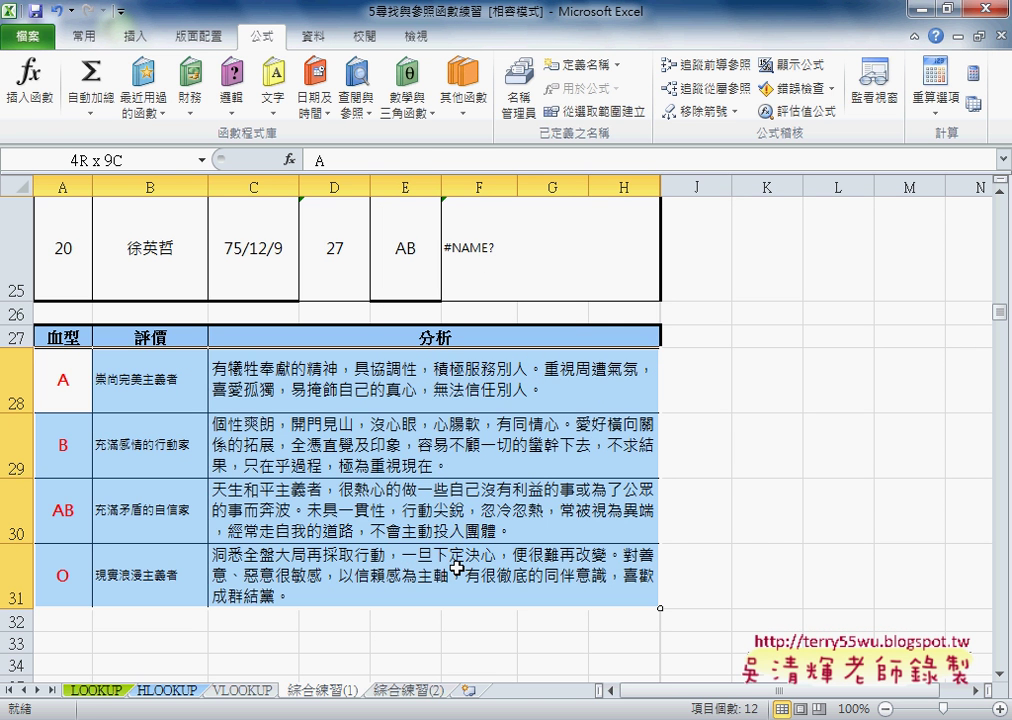
left_click(63, 385)
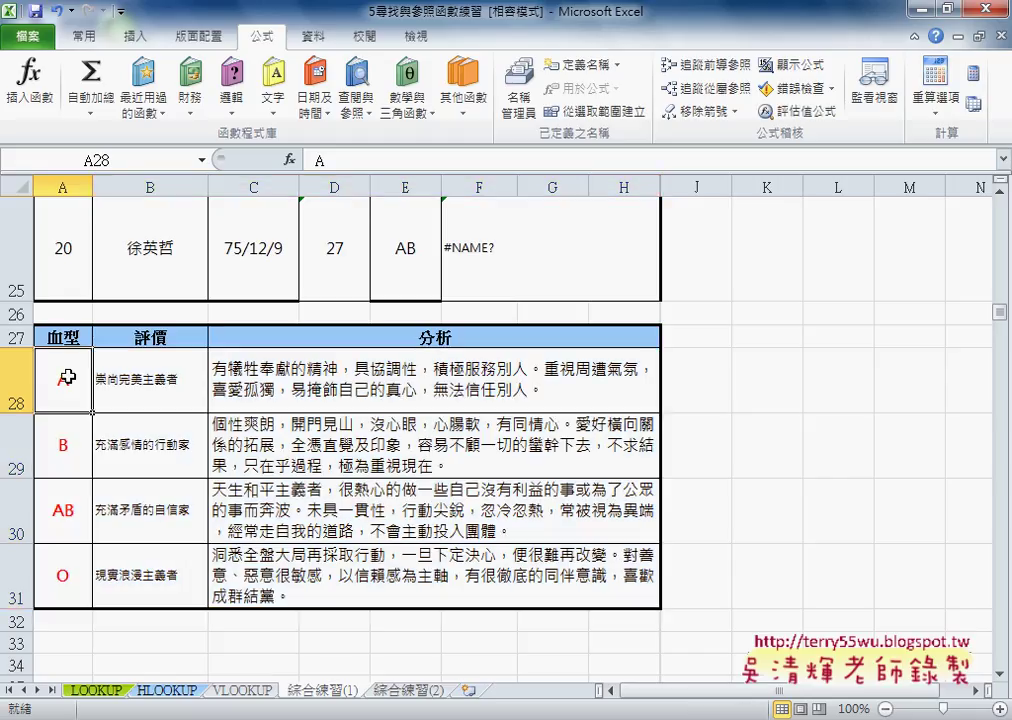
mouse_move(63, 338)
left_mouse_down()
mouse_move(106, 346)
mouse_move(459, 336)
left_mouse_up()
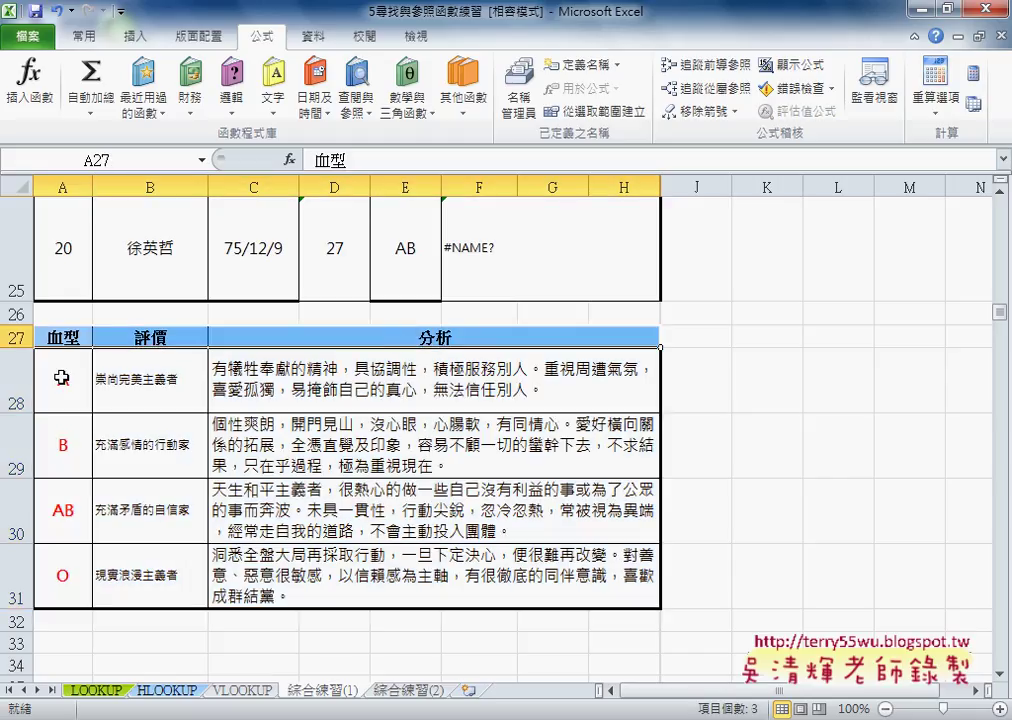
left_click_drag(60, 378, 440, 551)
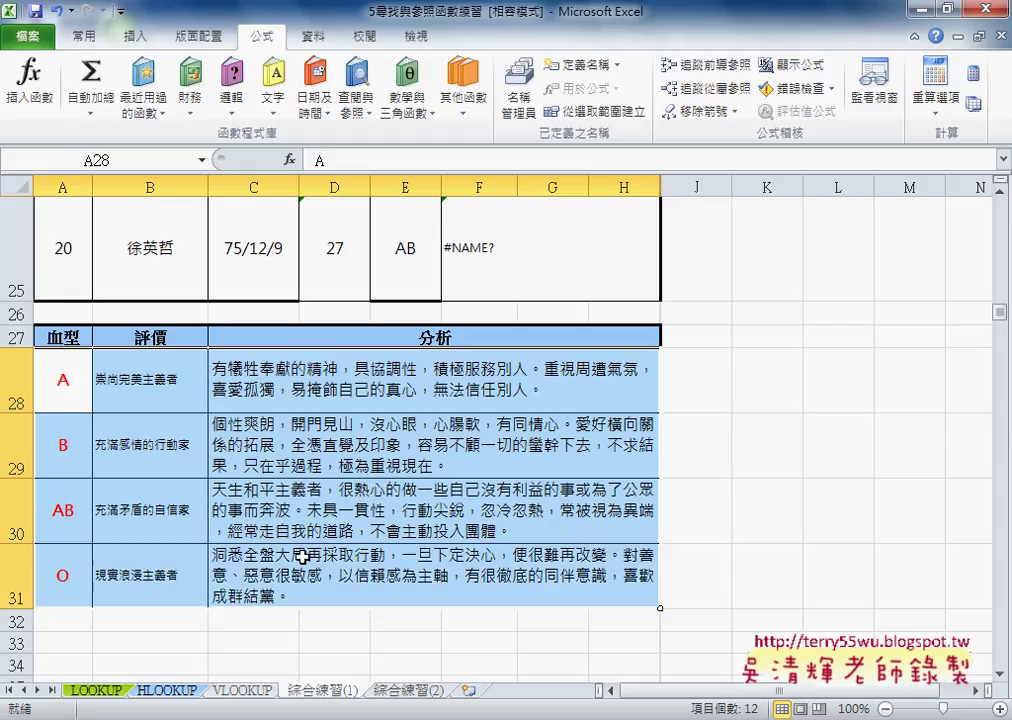
Define the name 血型 referring to =綜合練習(1)!$A$28:$I$31.
left_click(582, 64)
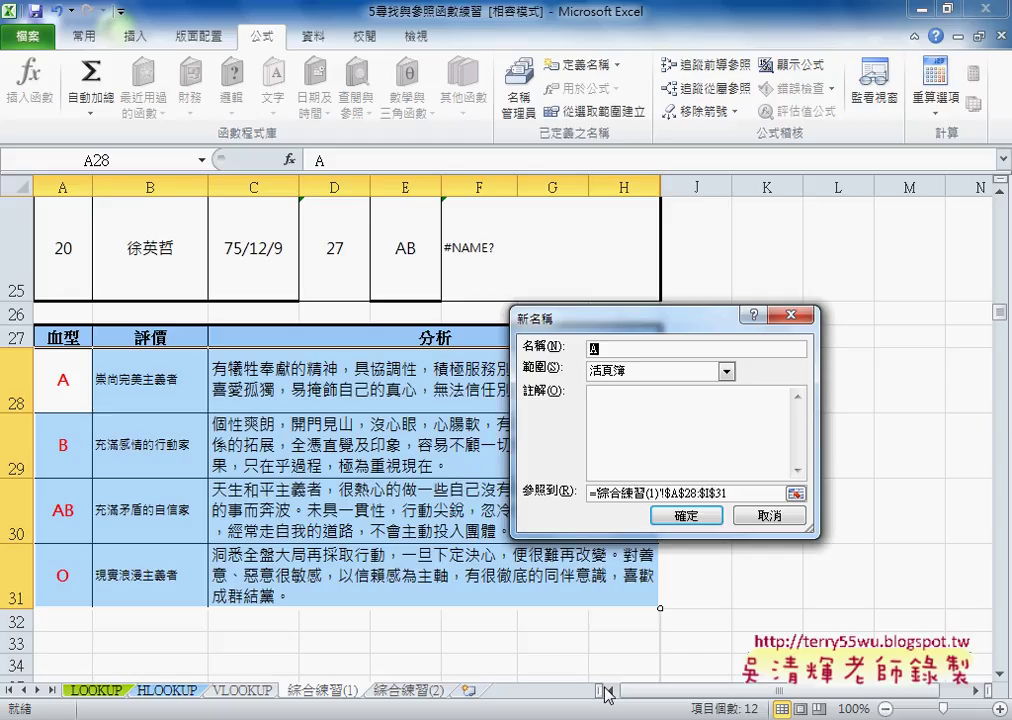
type("寫")
type("血型")
type("寫")
type("血型")
left_click(692, 516)
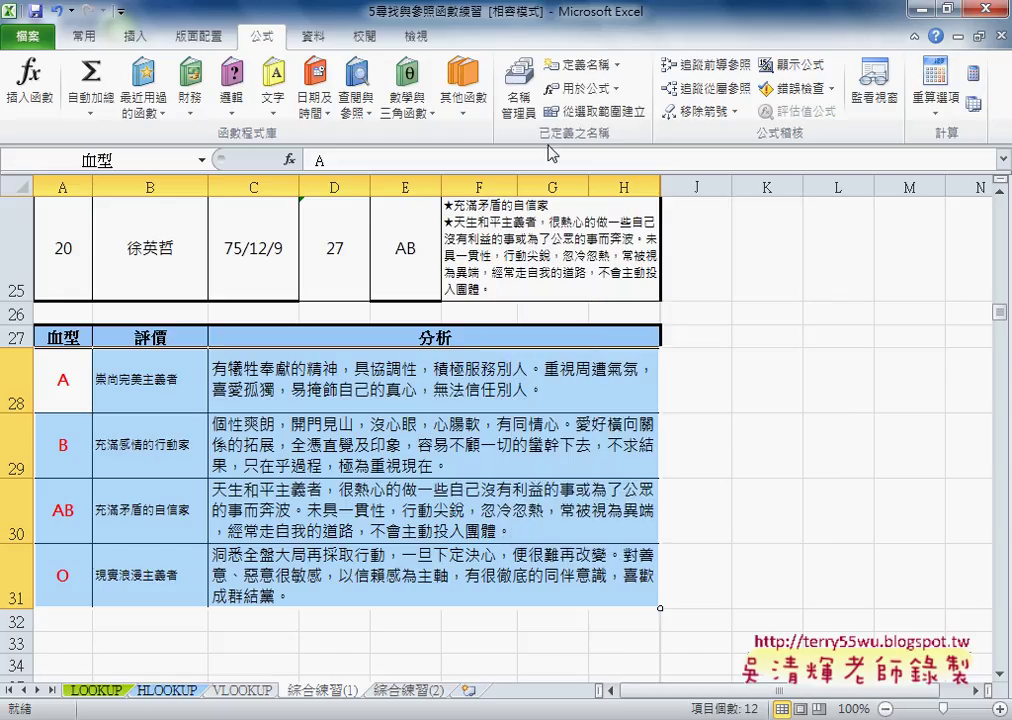
left_click(519, 118)
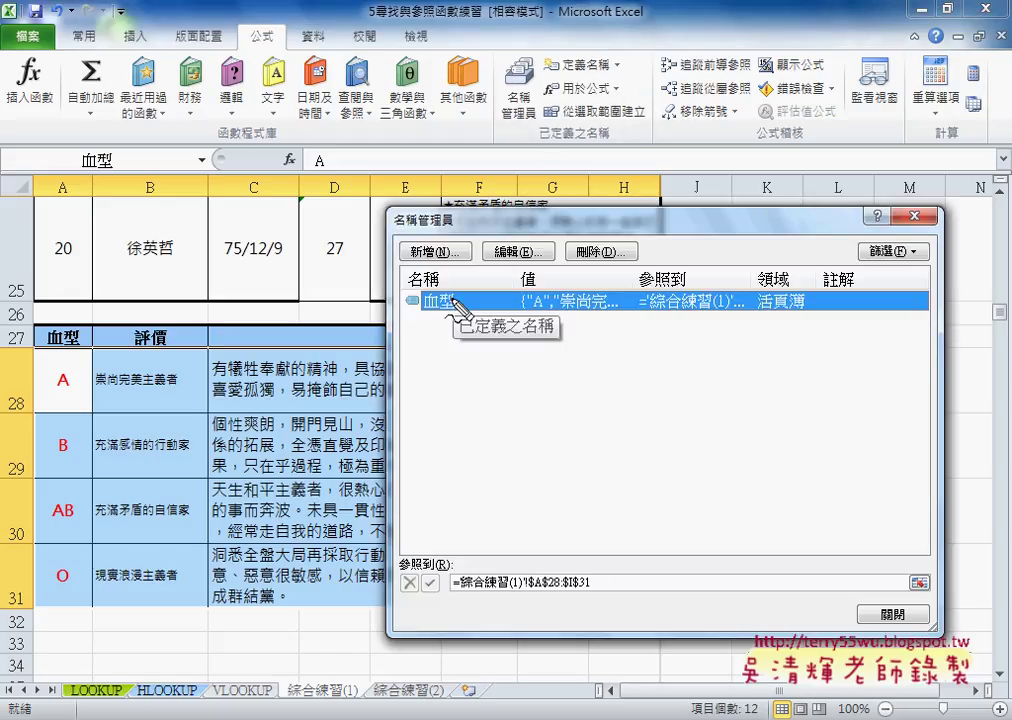
left_click_drag(36, 343, 23, 446)
left_click_drag(30, 490, 20, 600)
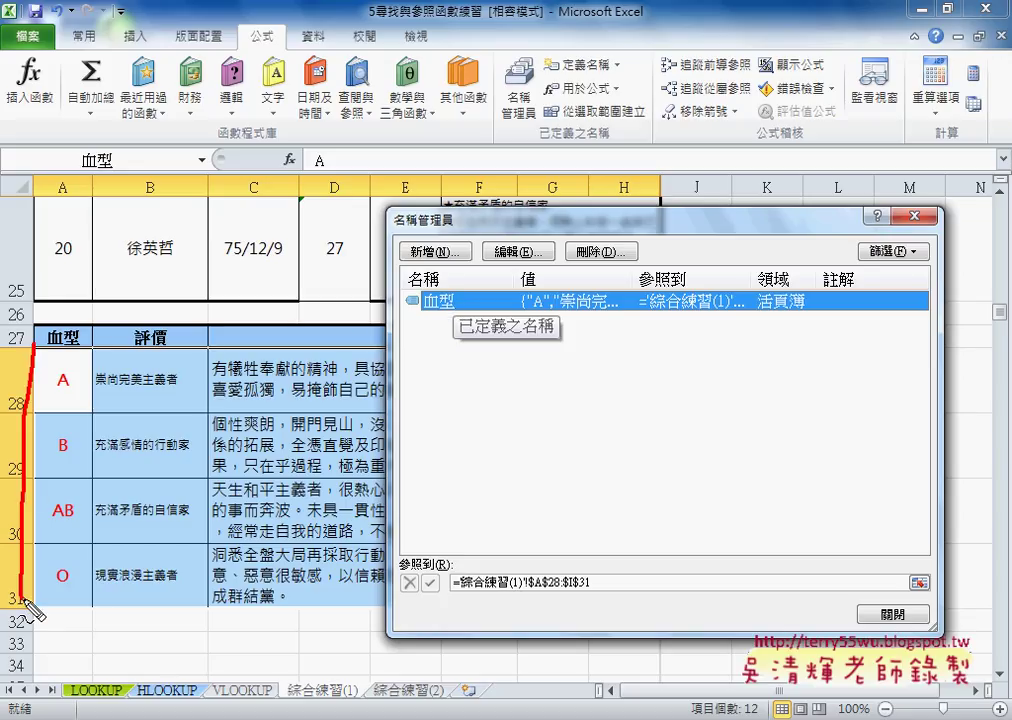
mouse_move(40, 345)
left_mouse_down()
mouse_move(335, 590)
mouse_move(22, 600)
left_mouse_up()
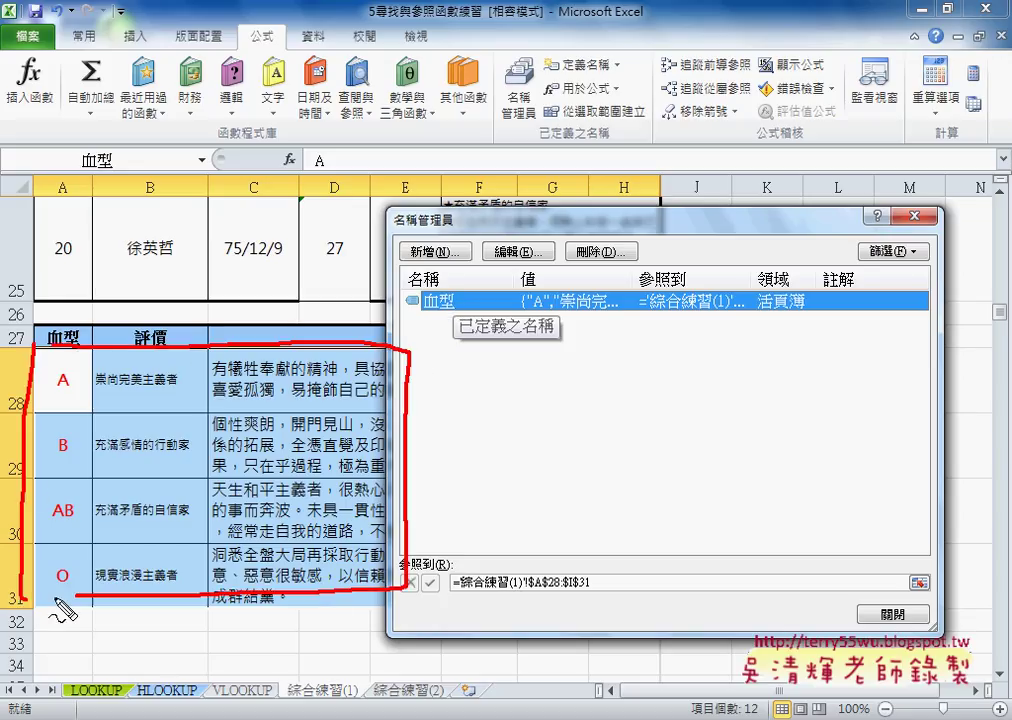
left_click_drag(92, 350, 88, 580)
left_click_drag(213, 345, 206, 598)
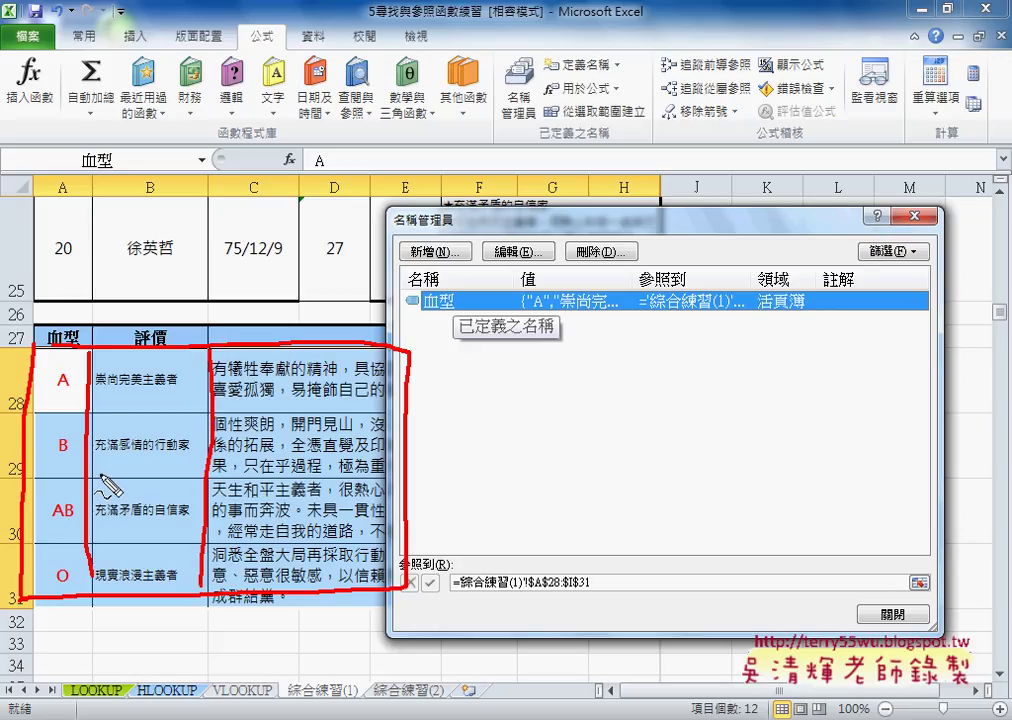
mouse_move(648, 127)
left_mouse_down()
mouse_move(548, 128)
mouse_move(545, 95)
mouse_move(650, 124)
left_mouse_up()
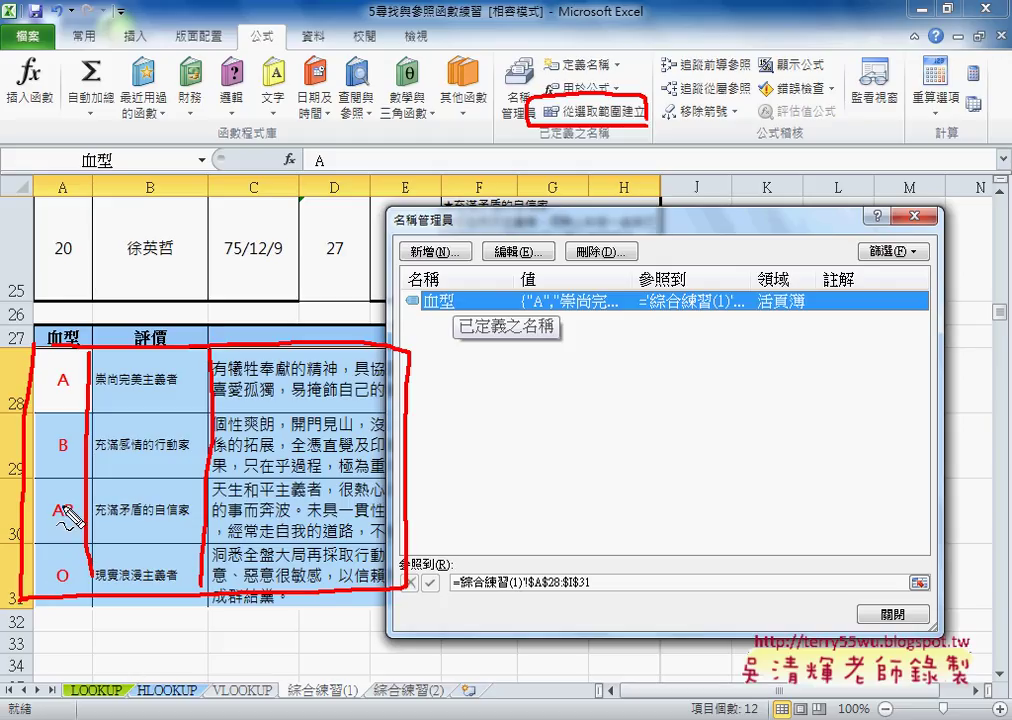
left_click_drag(287, 323, 524, 88)
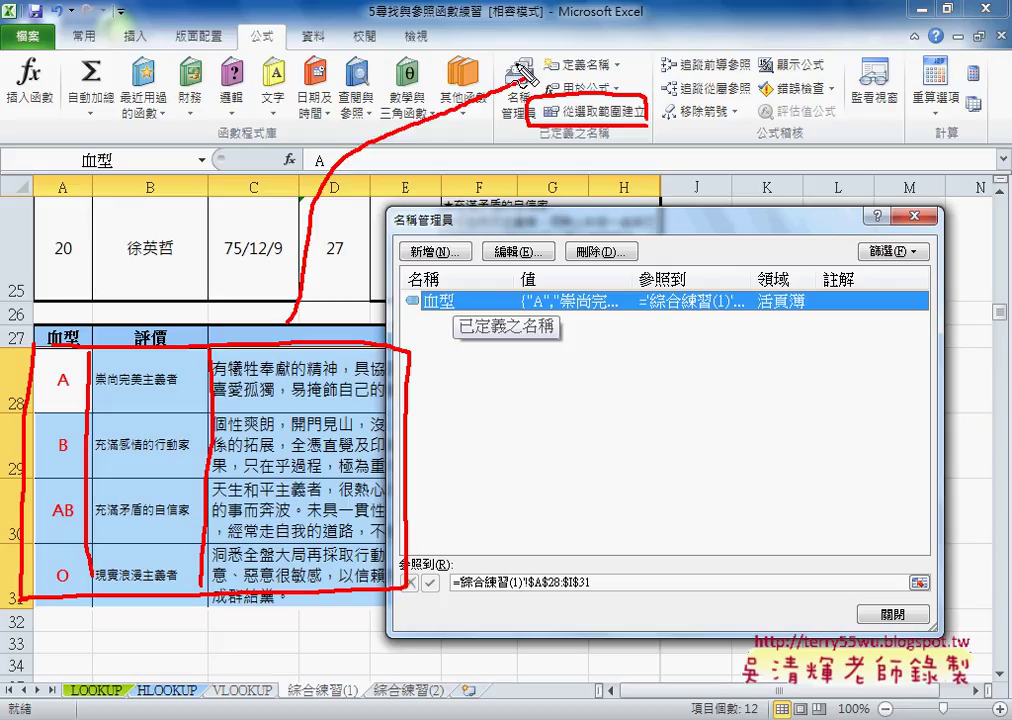
left_click_drag(600, 52, 612, 72)
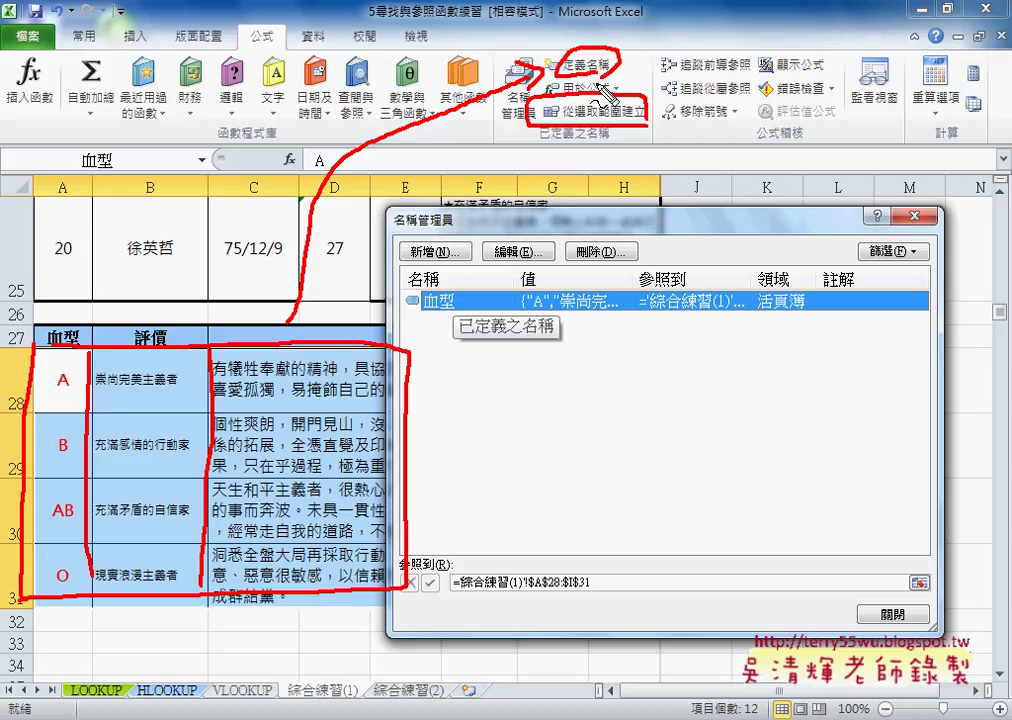
left_click_drag(452, 287, 455, 292)
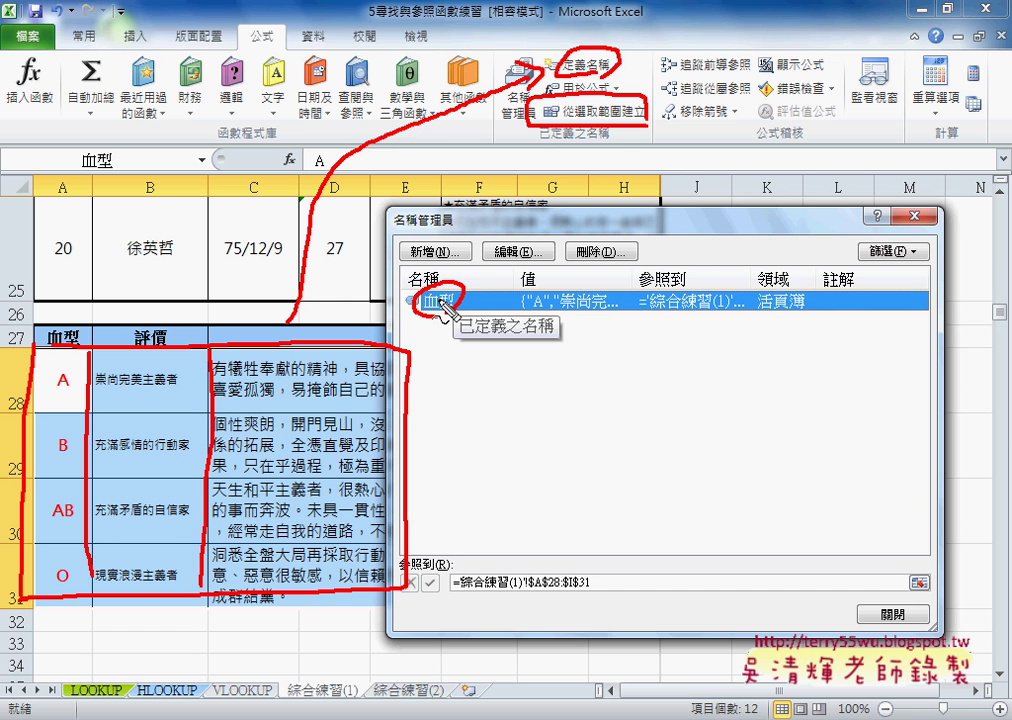
left_click(914, 219)
scroll(518, 352, "up", 2)
scroll(518, 352, "up", 2)
scroll(518, 352, "up", 2)
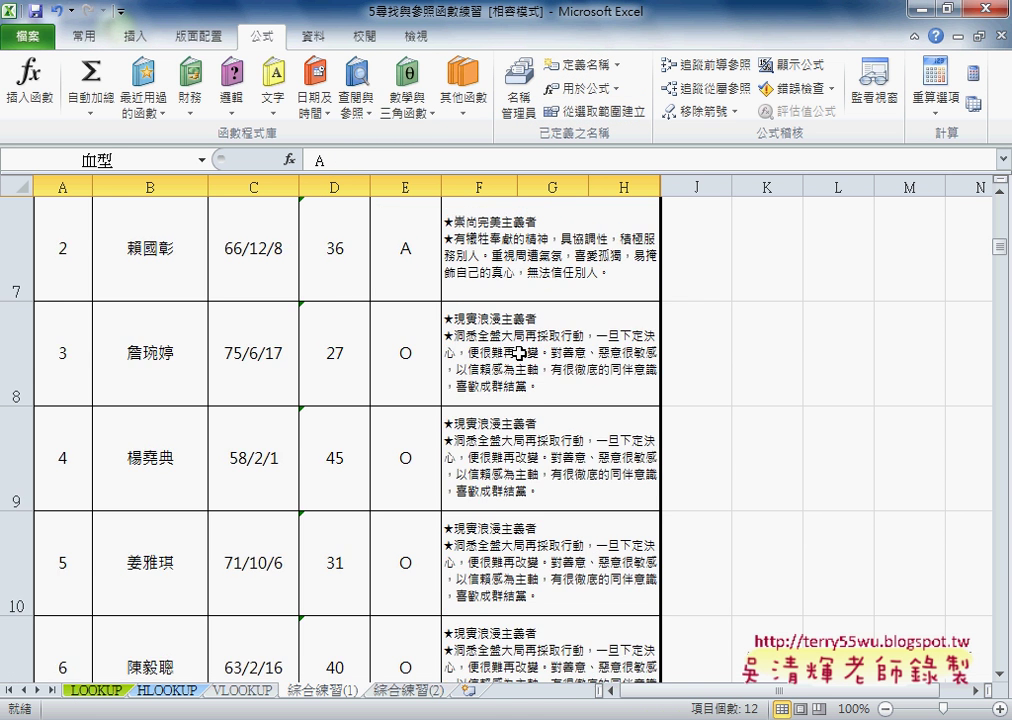
scroll(518, 352, "up", 2)
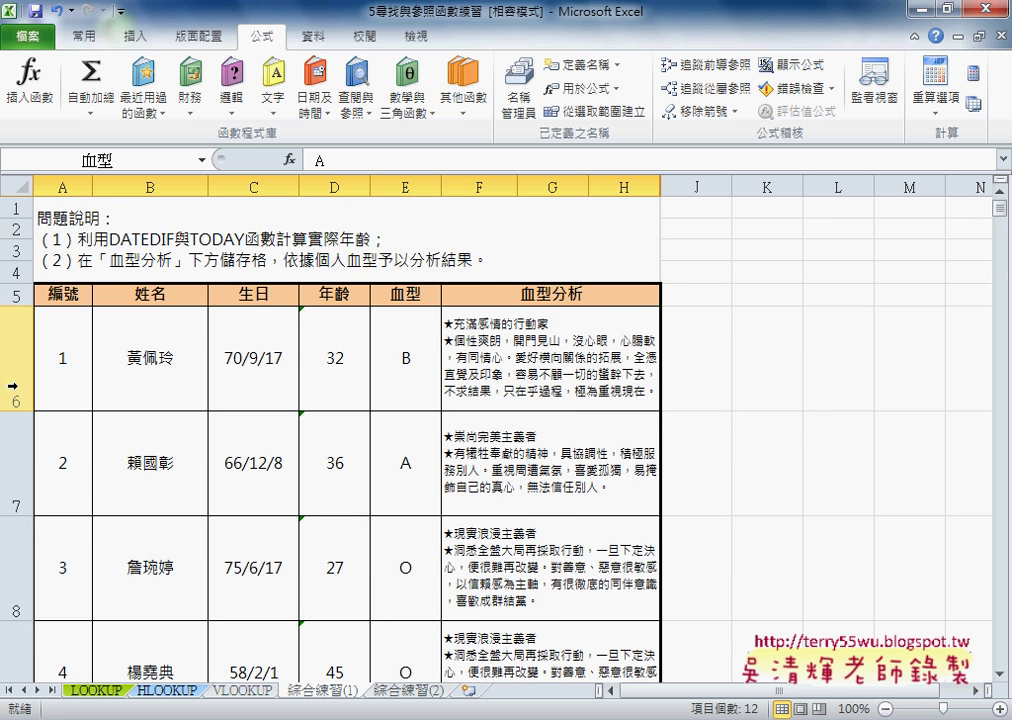
scroll(34, 456, "down", 5)
scroll(36, 458, "down", 2)
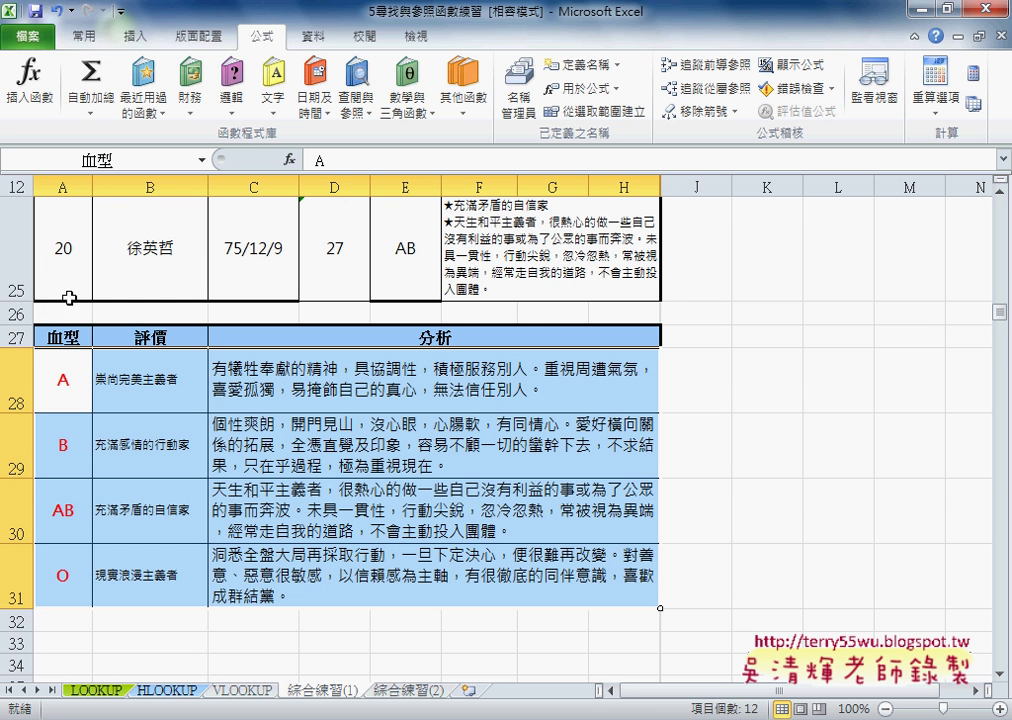
mouse_move(17, 216)
left_mouse_down()
mouse_move(4, 116)
mouse_move(20, 355)
mouse_move(36, 360)
left_mouse_up()
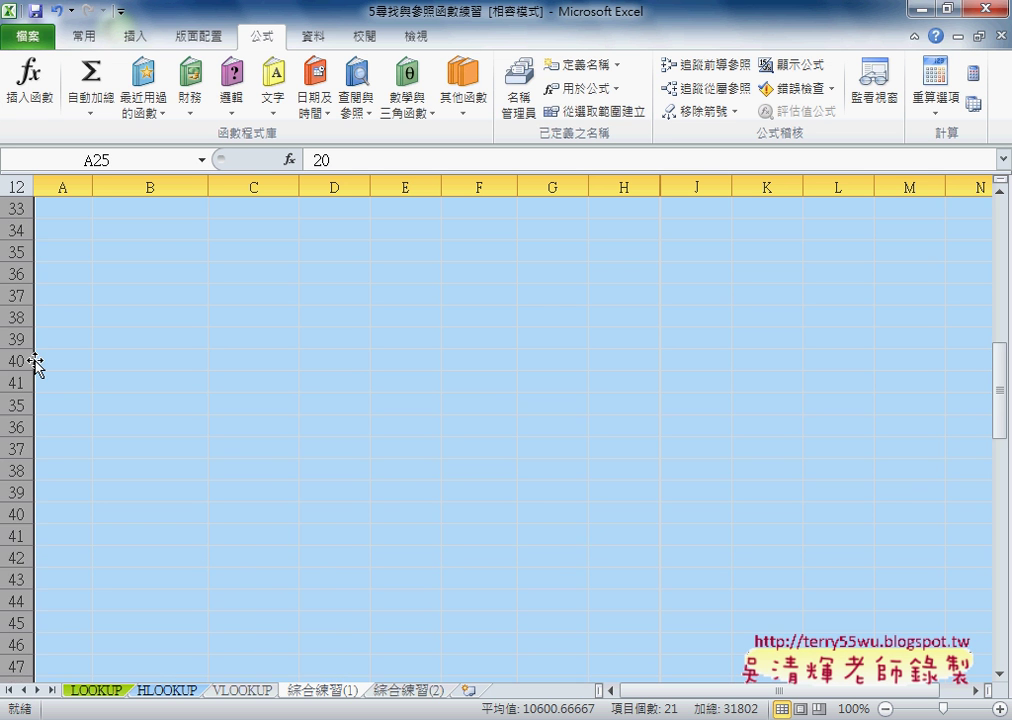
scroll(20, 310, "up", 7)
scroll(26, 322, "up", 2)
scroll(26, 322, "up", 1)
left_click(25, 322)
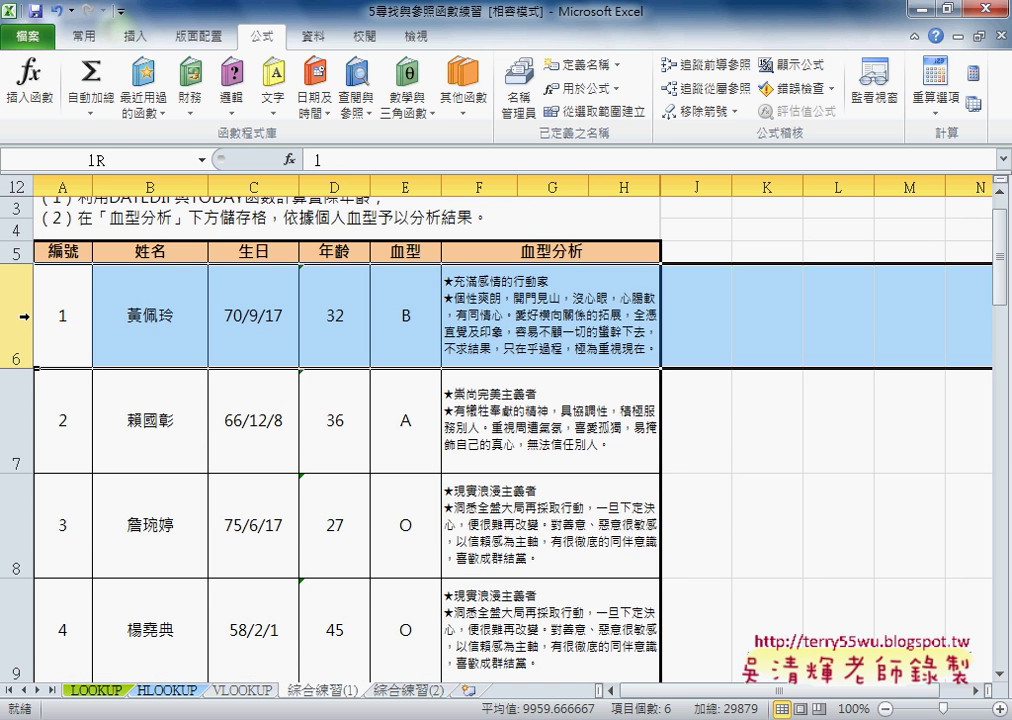
left_click(523, 312)
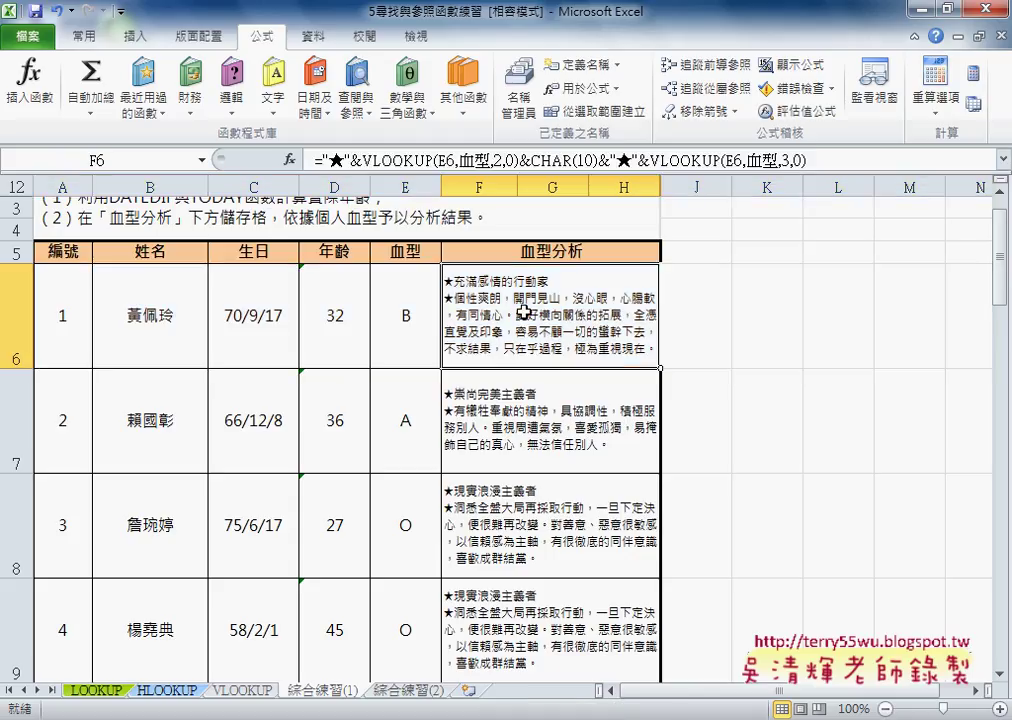